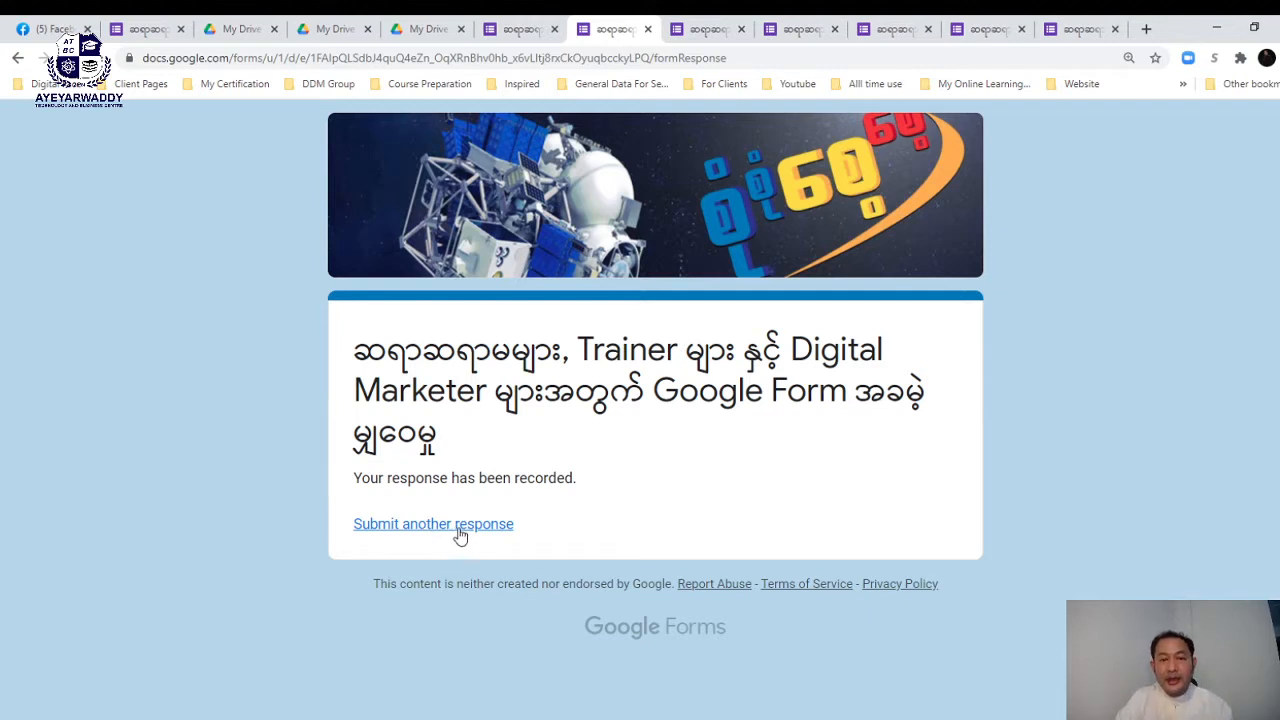
- Load a fresh blank response form, skim through it, then return to the editor's top
left_click(459, 530)
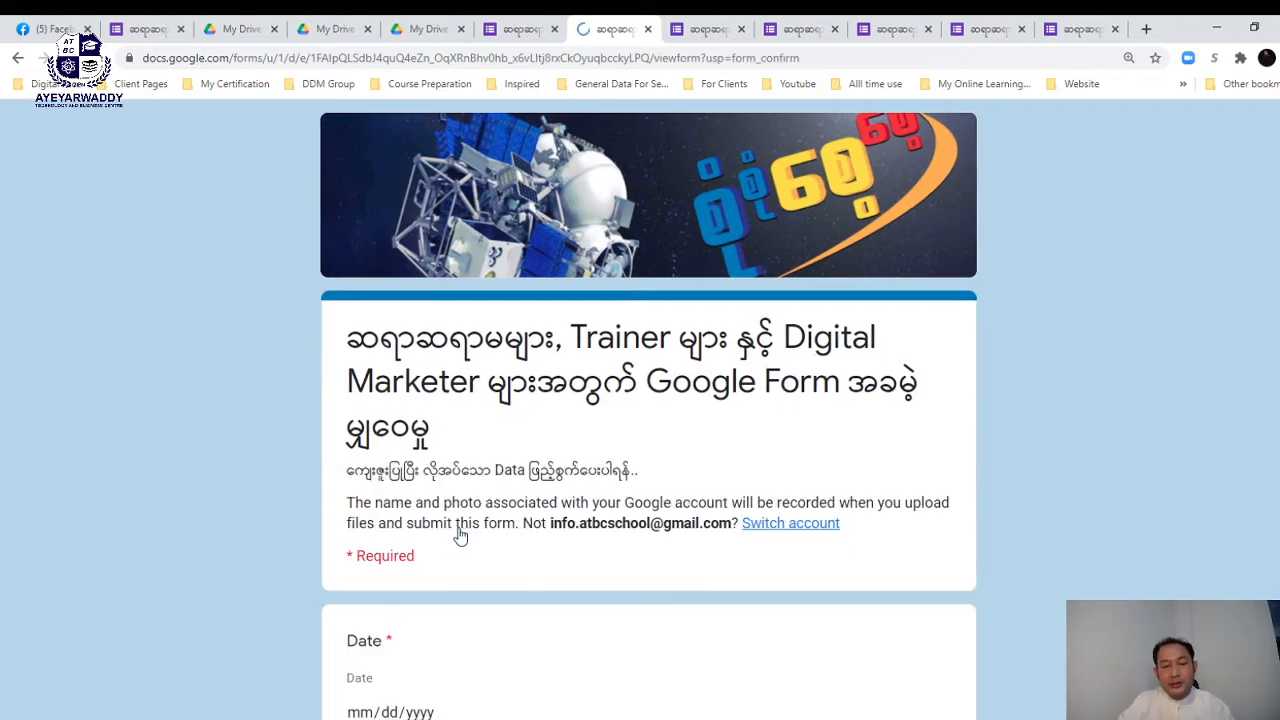
scroll(623, 497, "down", 15)
scroll(623, 497, "down", 5)
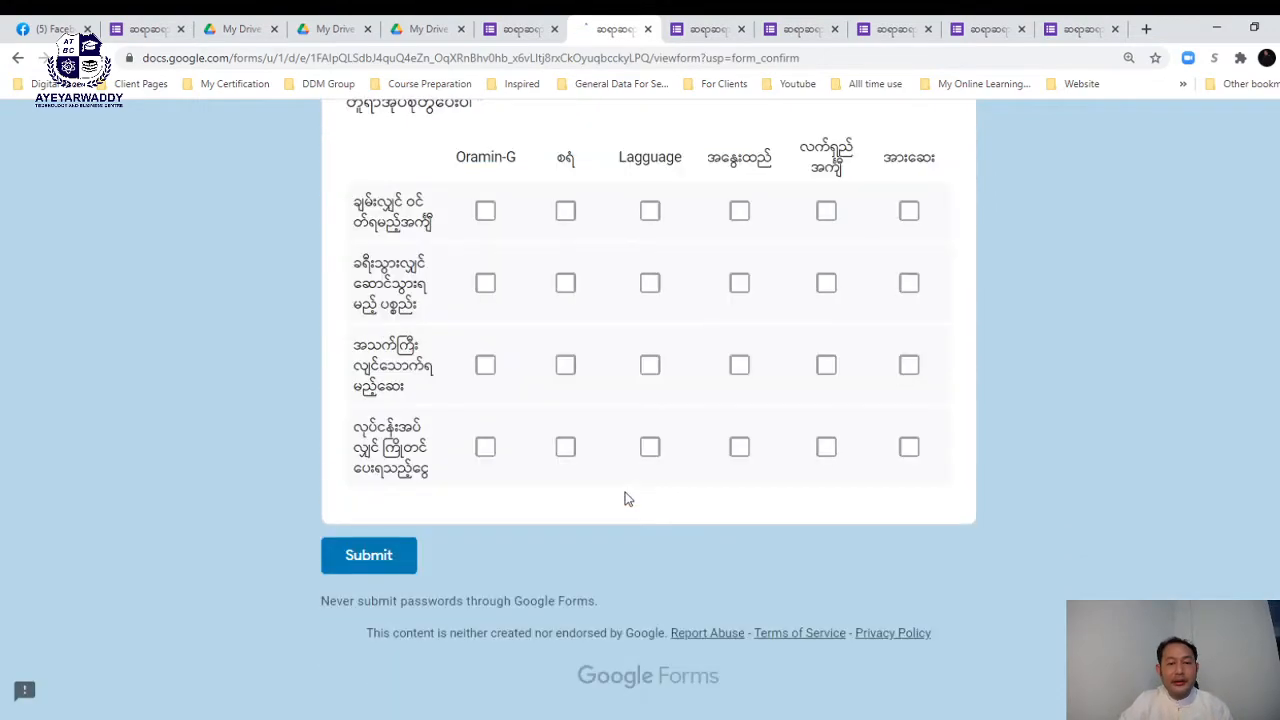
scroll(623, 497, "up", 20)
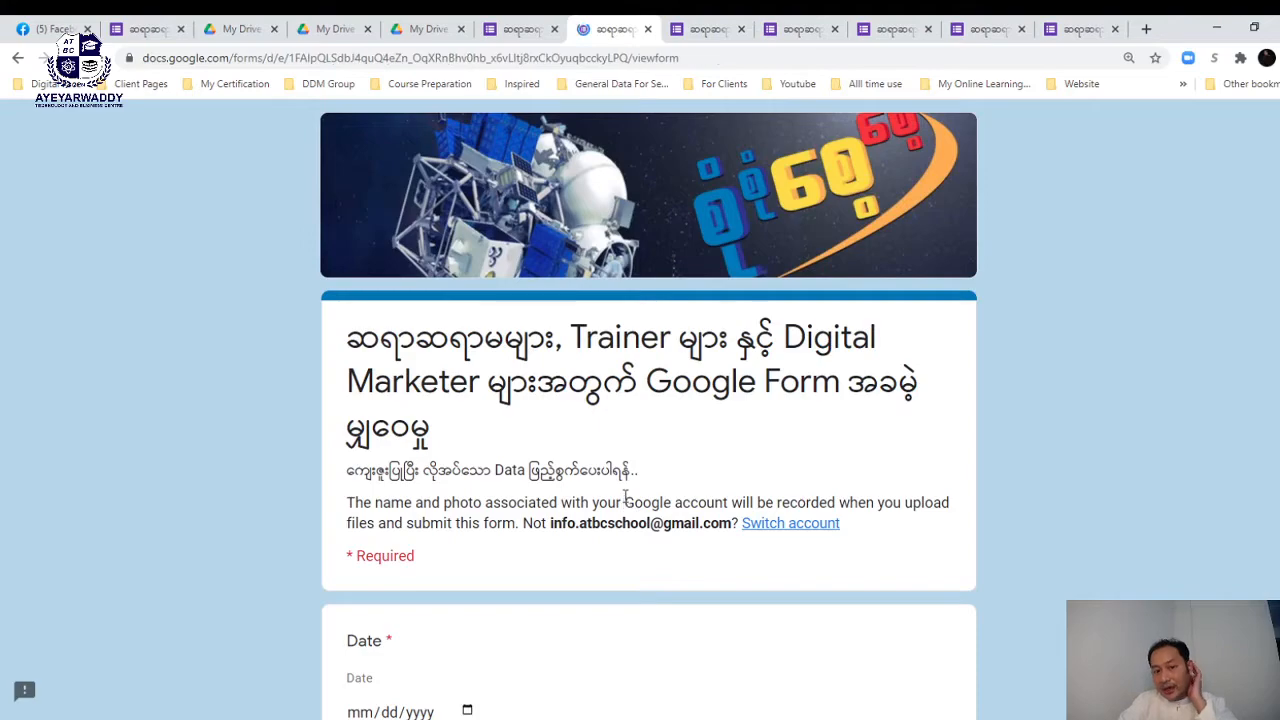
scroll(611, 409, "down", 20)
scroll(614, 411, "down", 1)
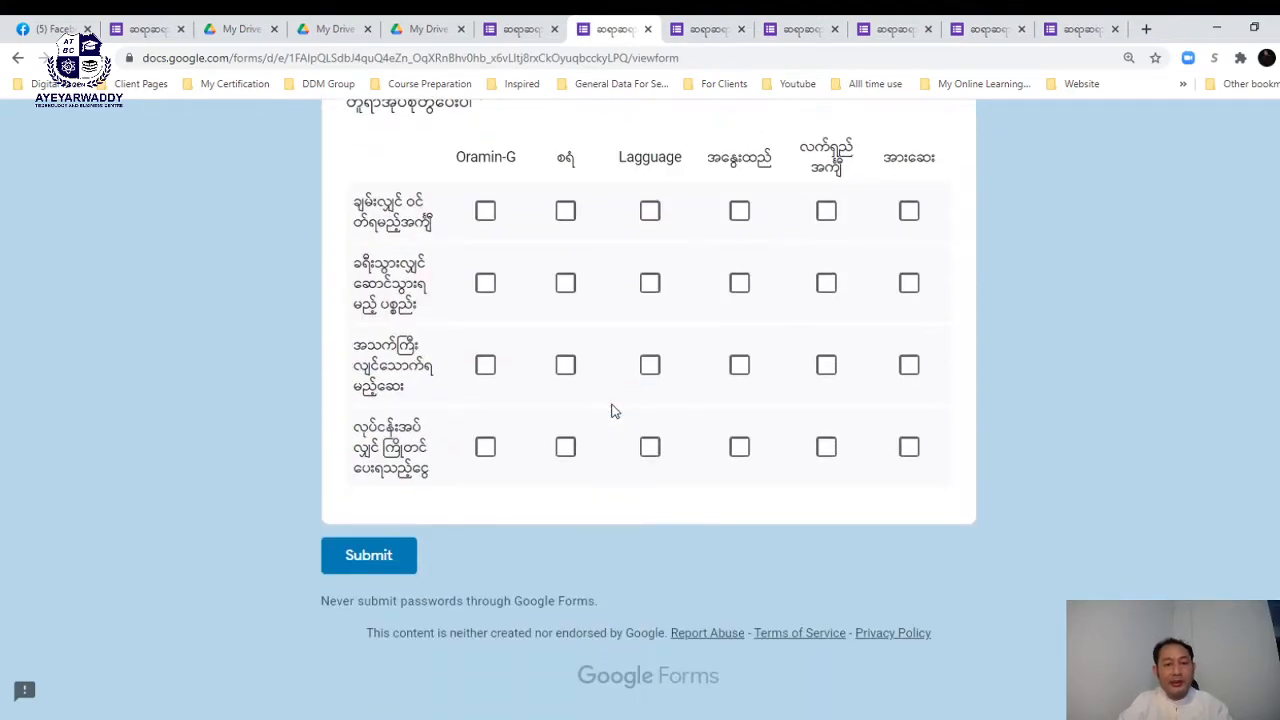
scroll(614, 411, "up", 20)
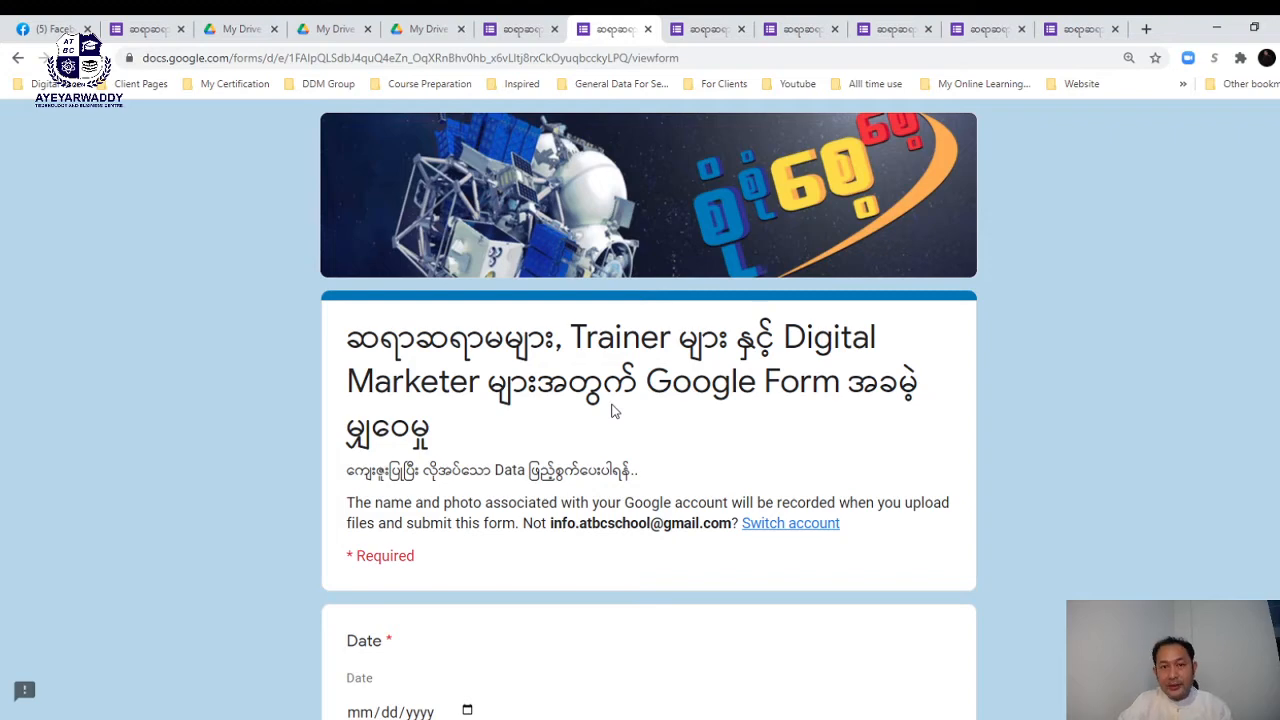
left_click(519, 33)
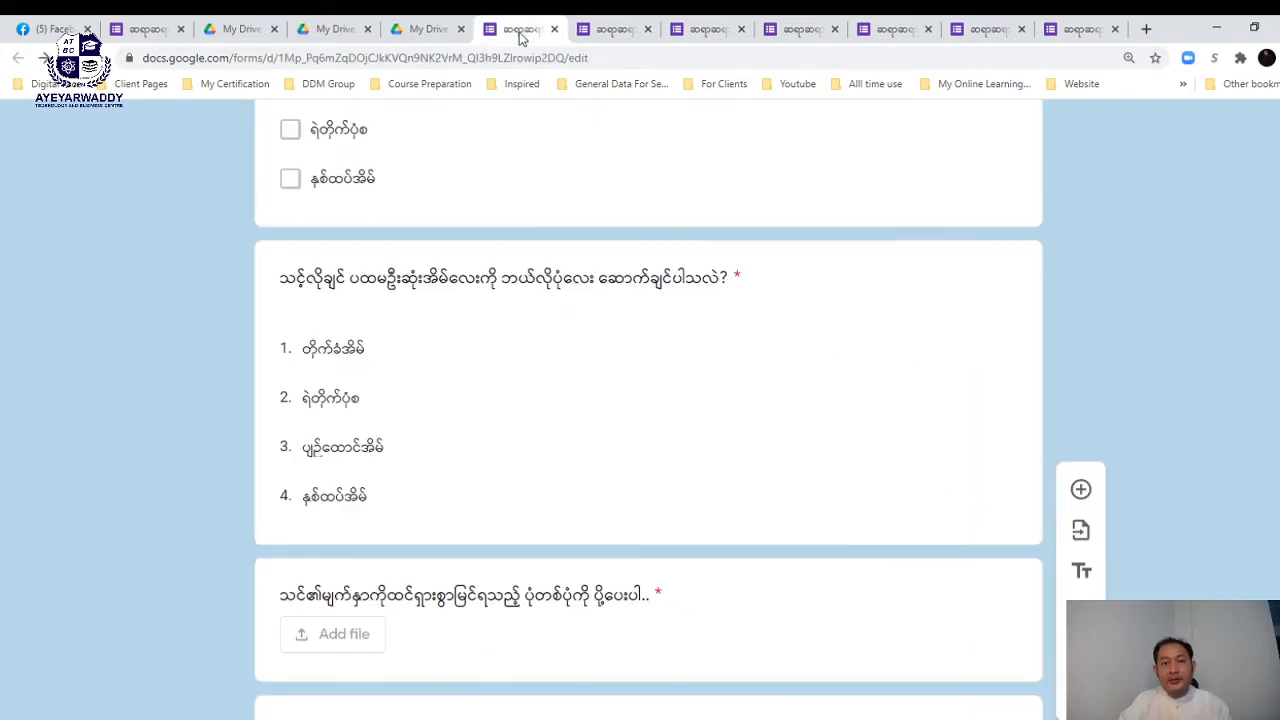
scroll(757, 465, "up", 10)
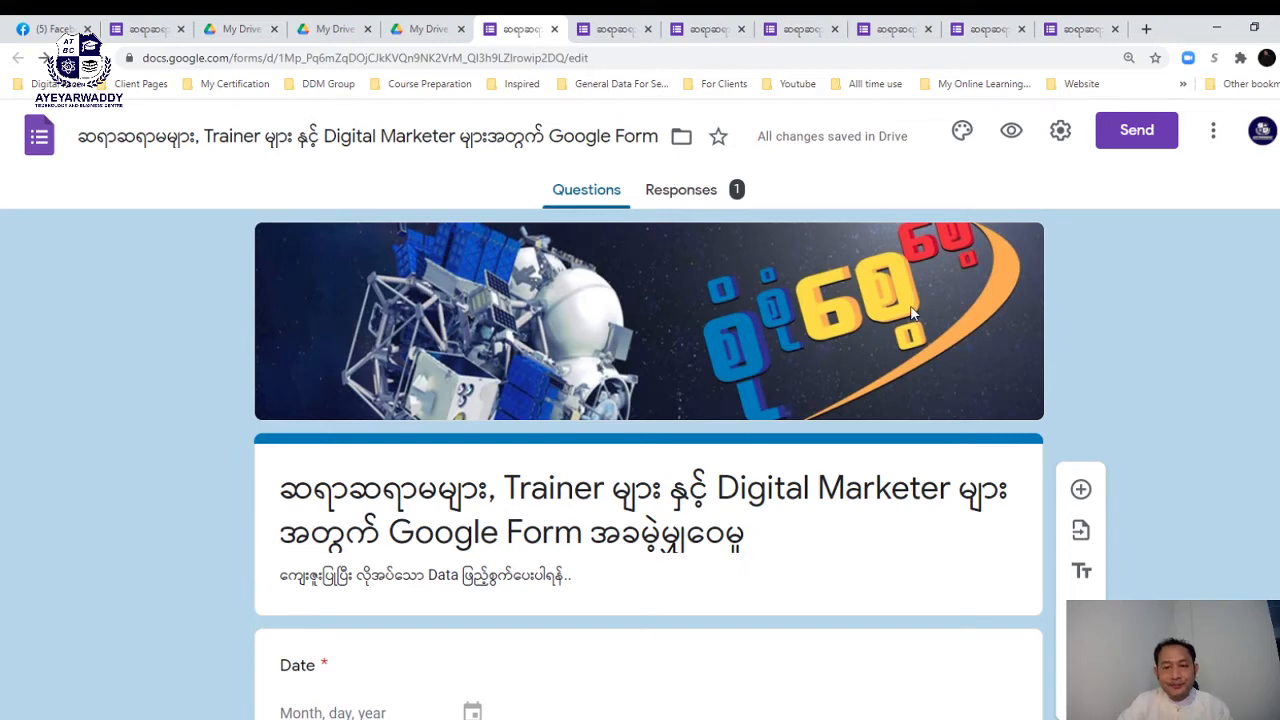
- In Settings, enable Collect email addresses, Limit to 1 response, Edit after submit and See summary charts
left_click(1062, 133)
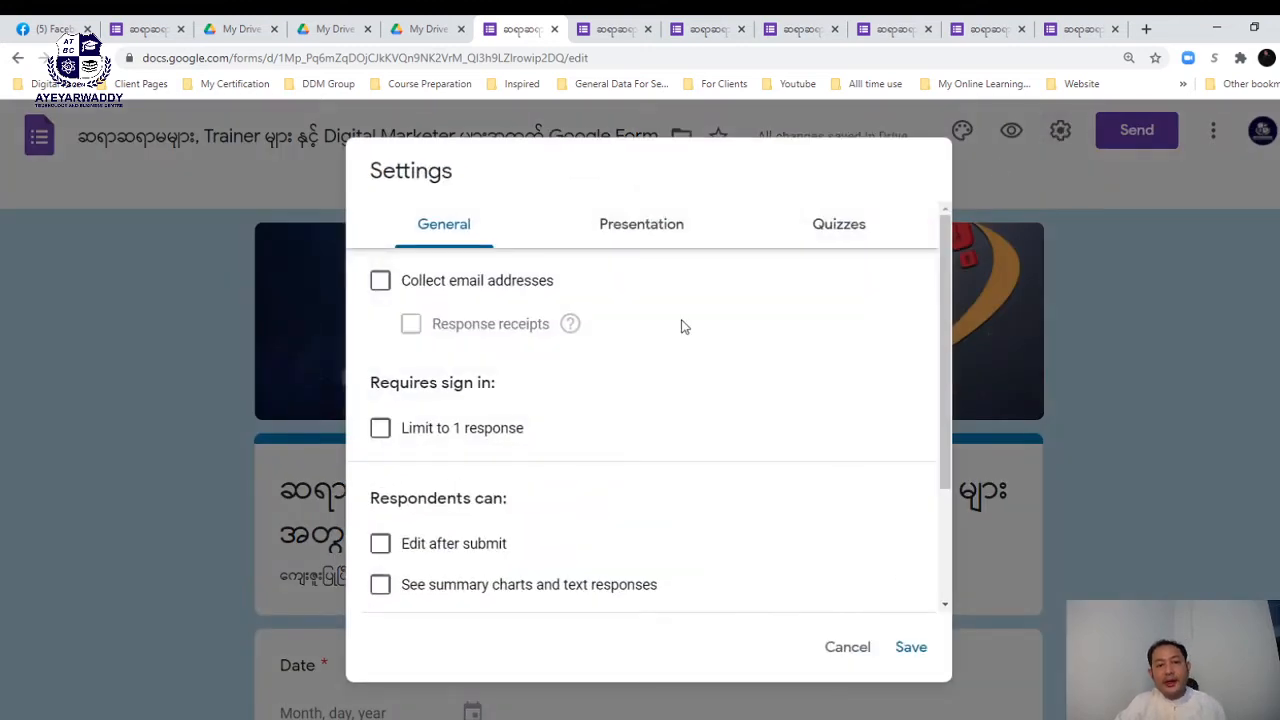
left_click(380, 287)
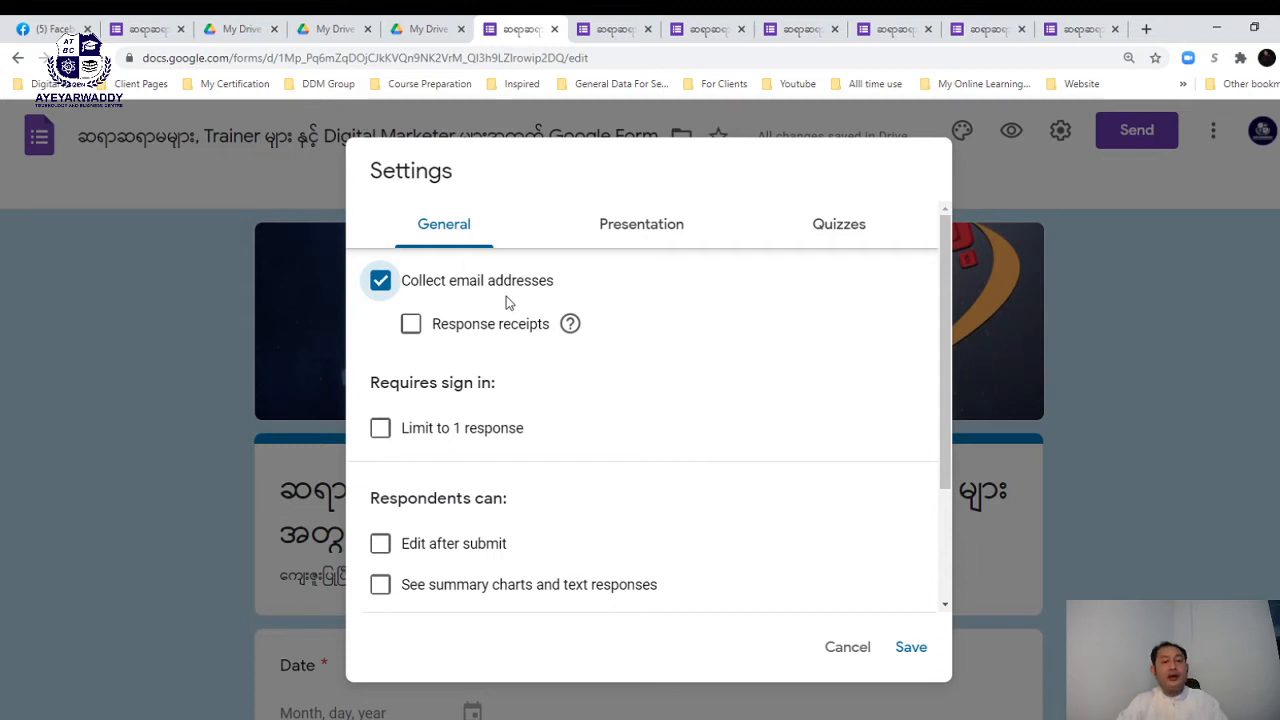
scroll(486, 385, "down", 1)
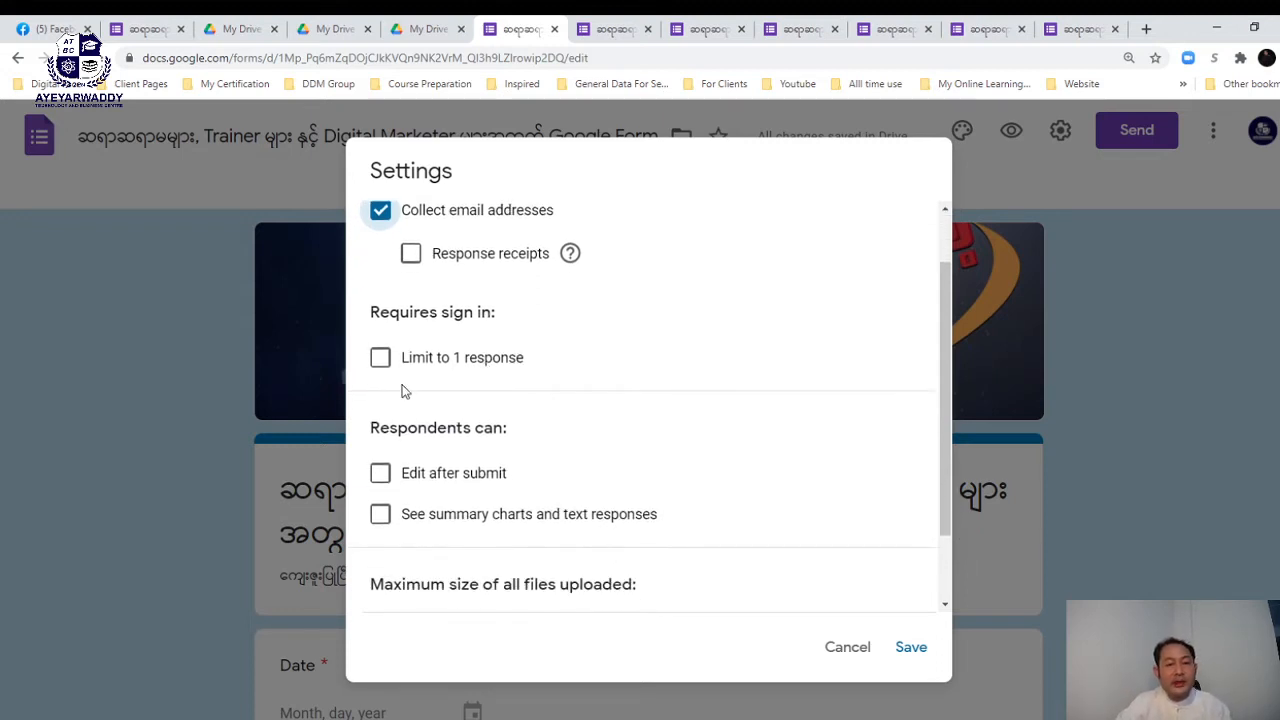
left_click(381, 359)
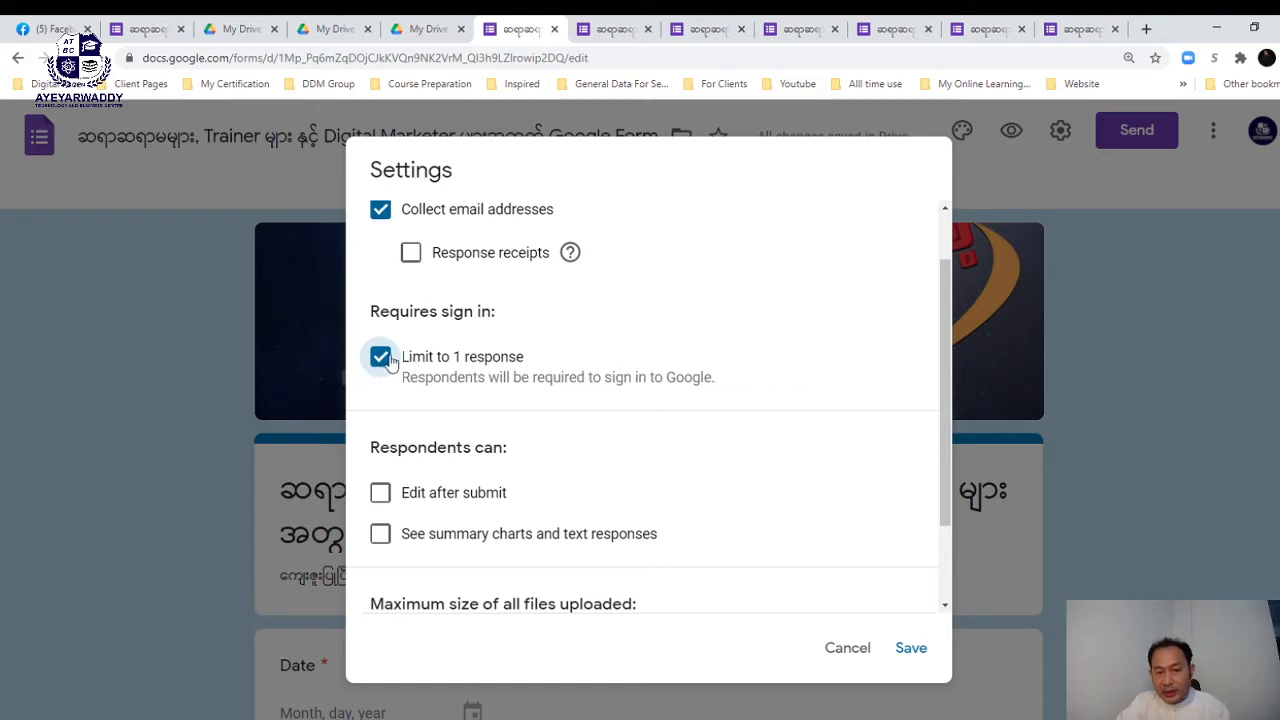
scroll(420, 368, "down", 1)
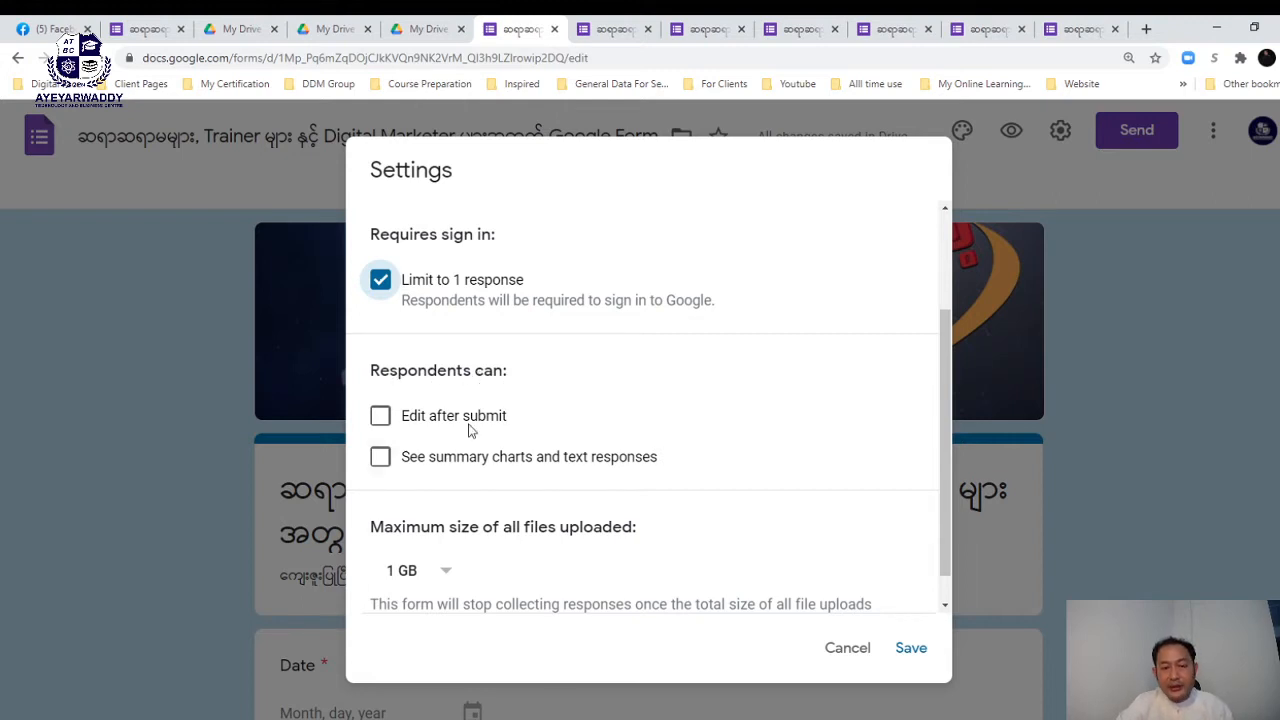
left_click(384, 420)
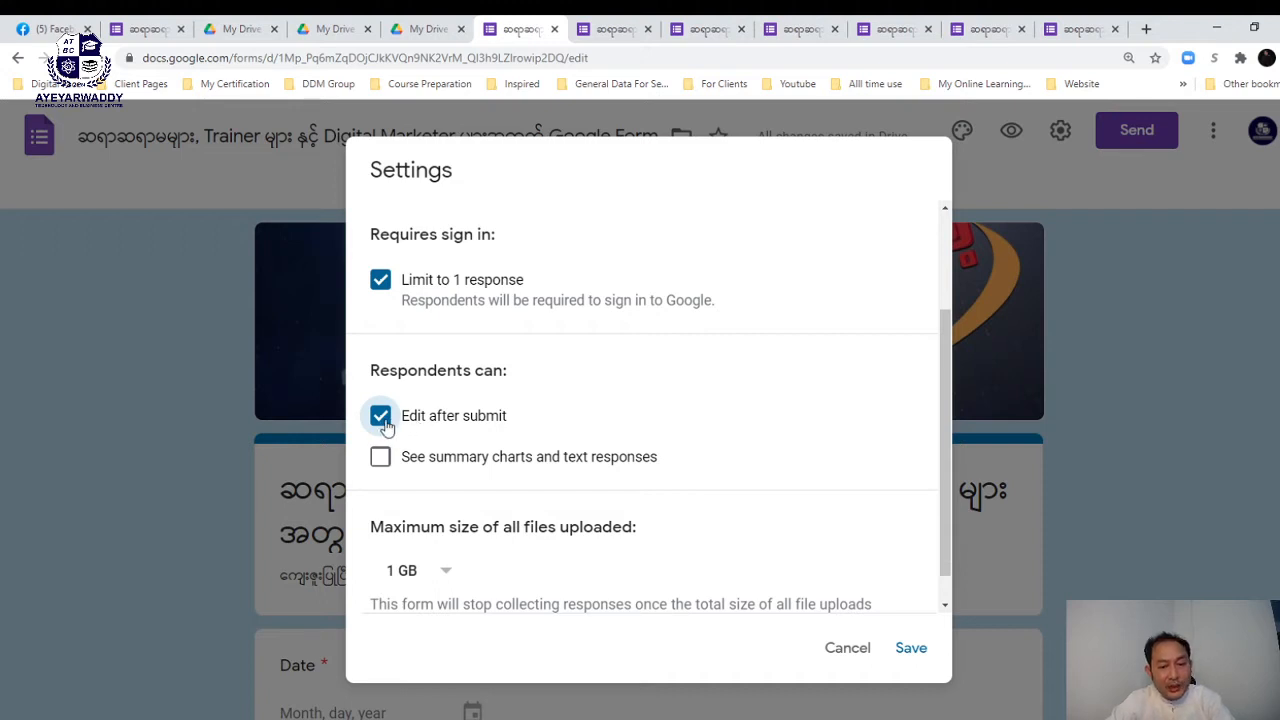
left_click(380, 457)
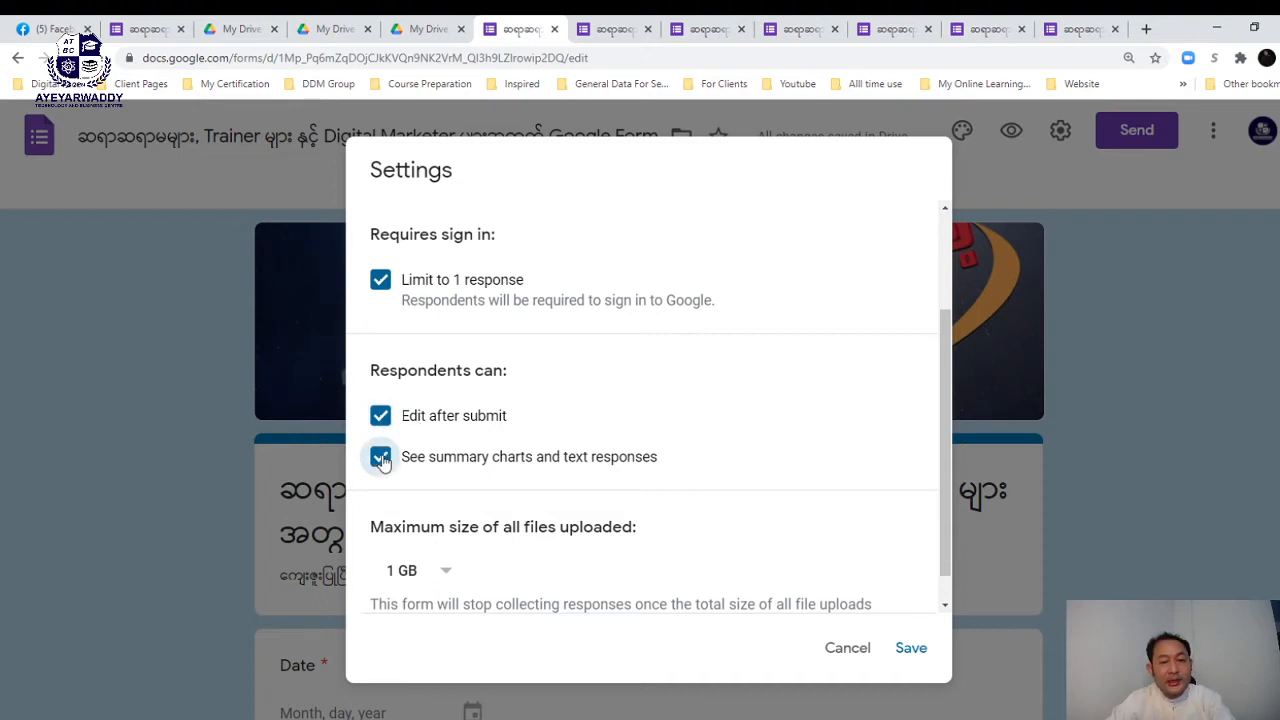
scroll(643, 455, "down", 1)
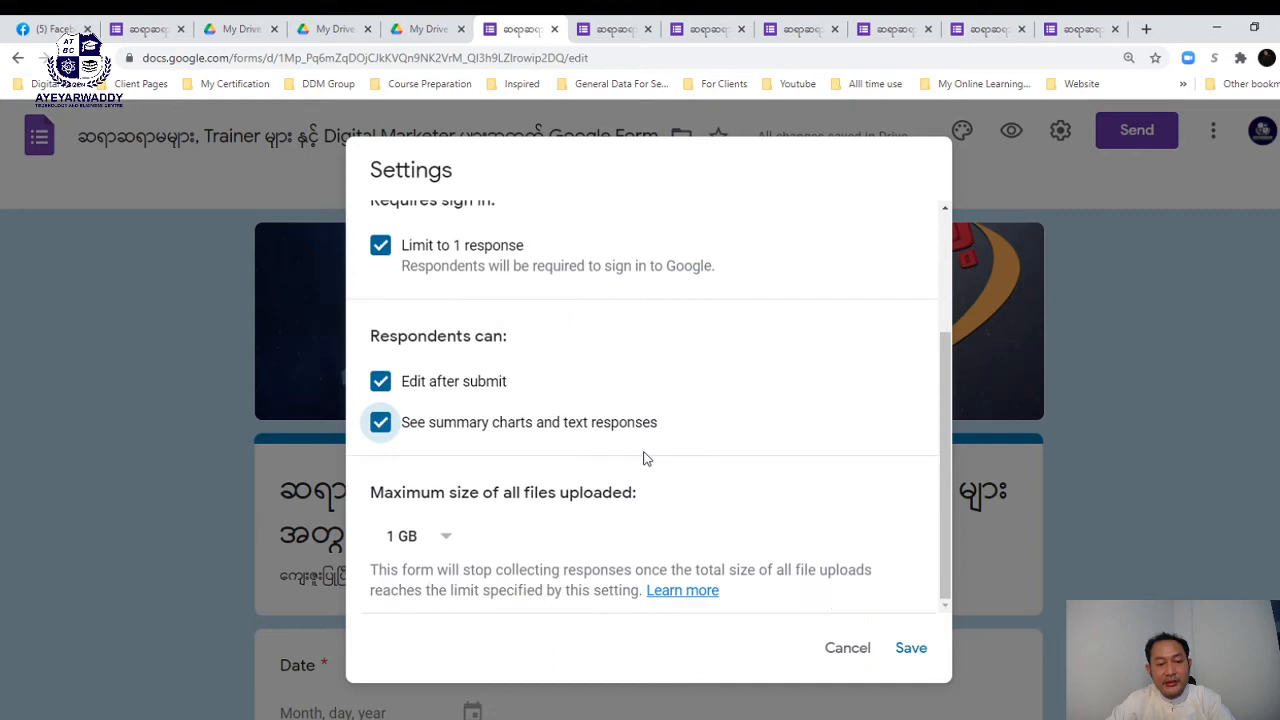
scroll(643, 455, "up", 3)
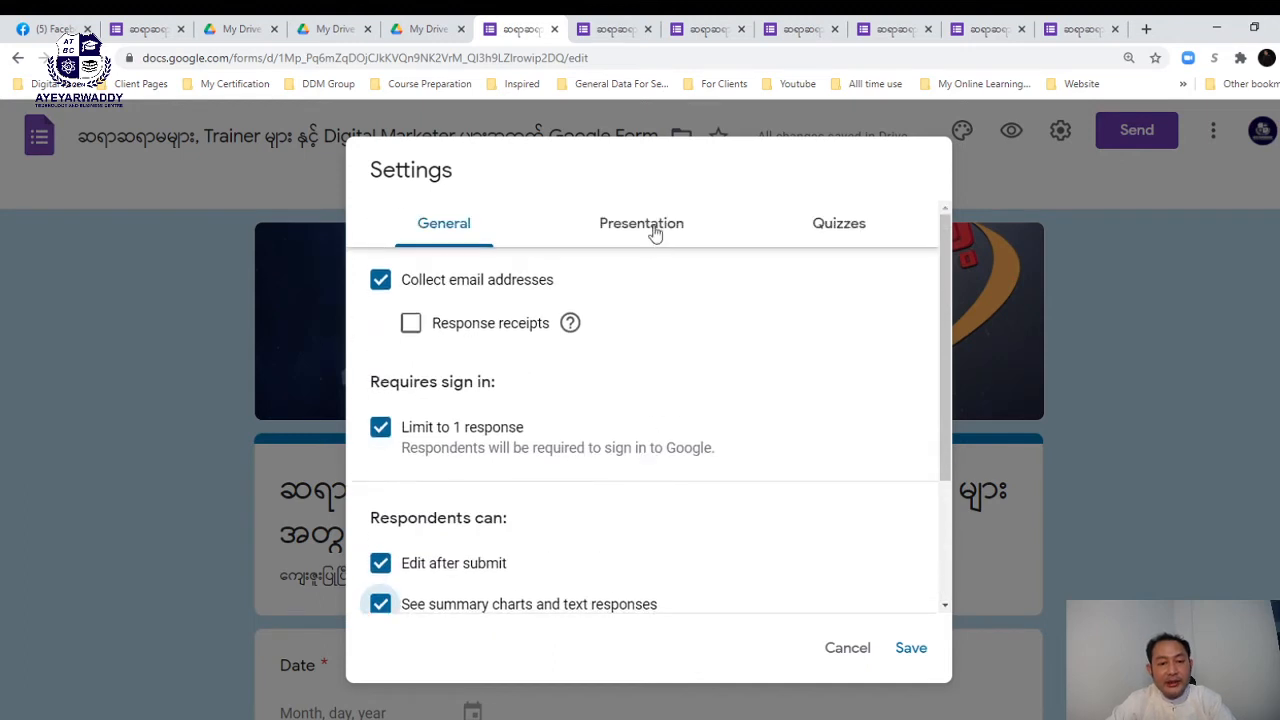
left_click(655, 231)
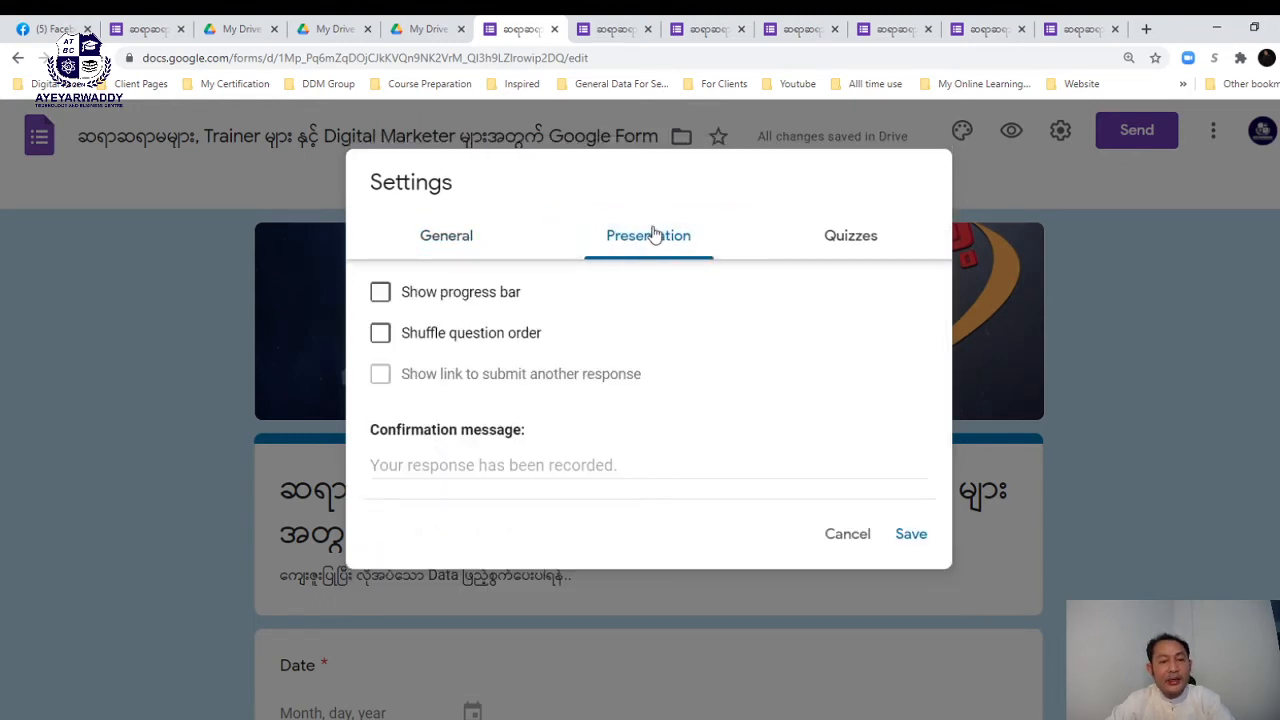
- Show a progress bar, shuffle question order, and write a Burmese confirmation message that answers were received
left_click(383, 298)
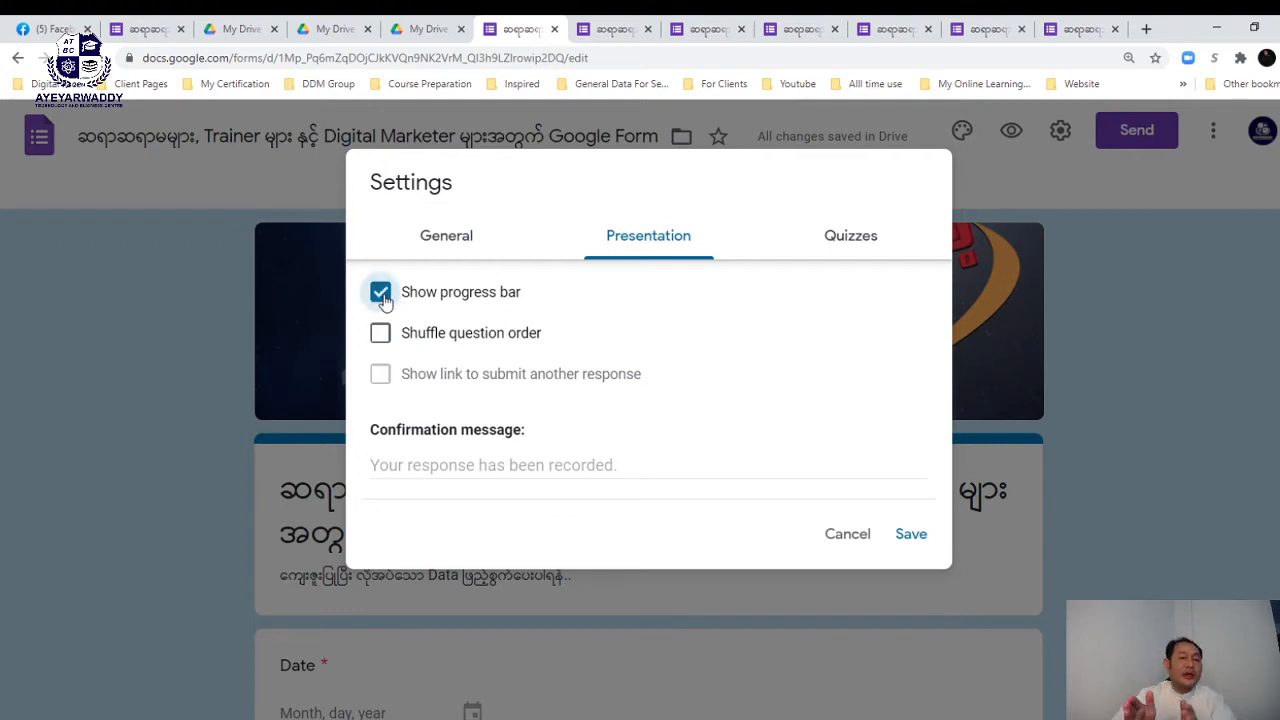
left_click(384, 336)
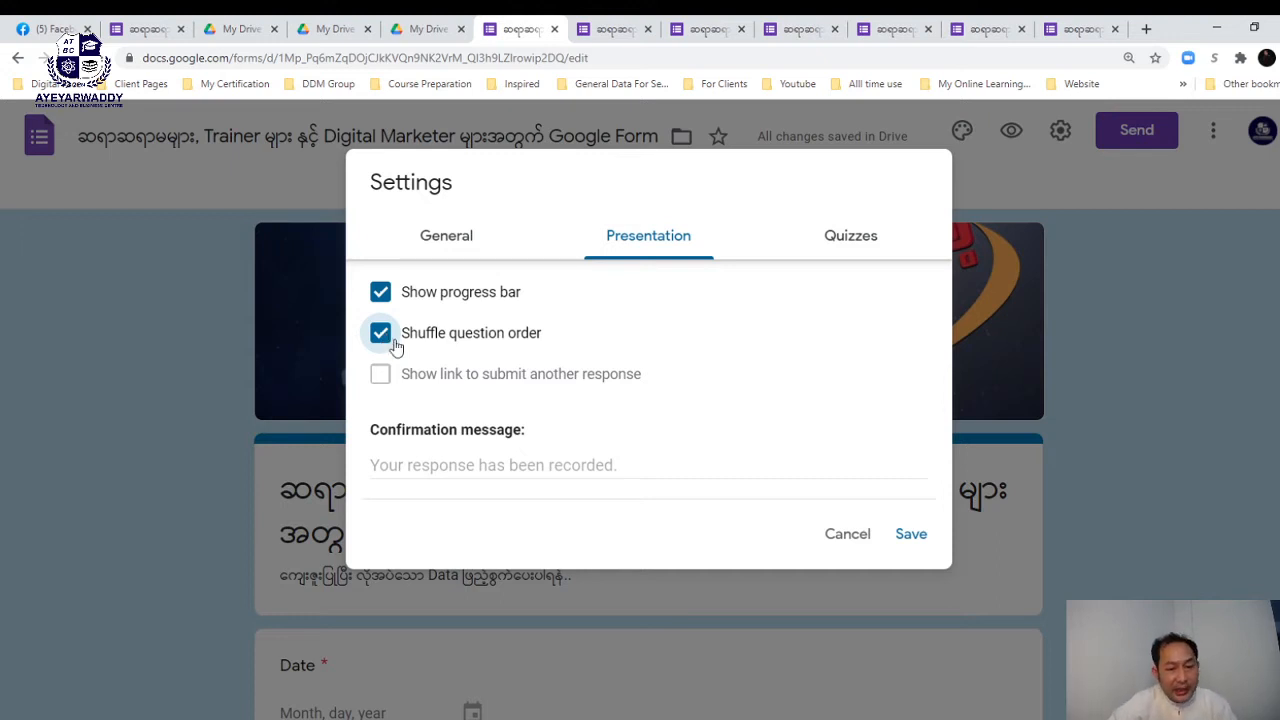
left_click(393, 465)
type("ဆ")
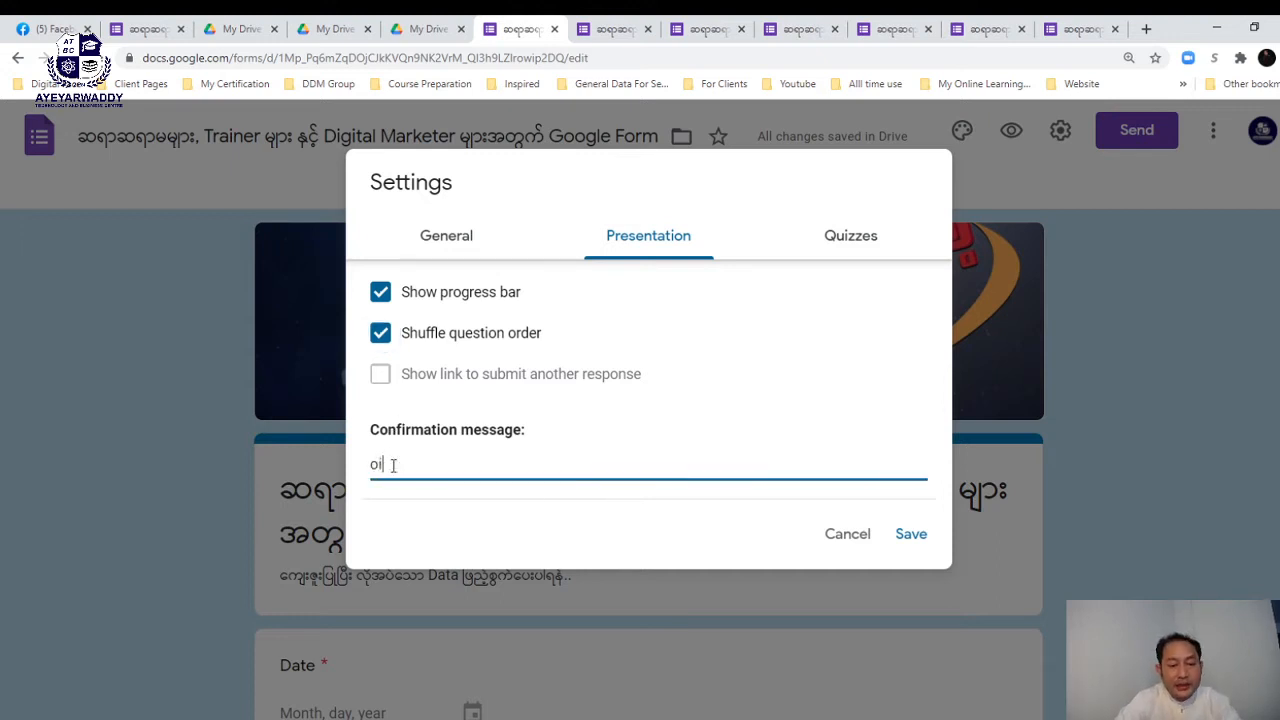
key("BackSpace")
type("သင်")
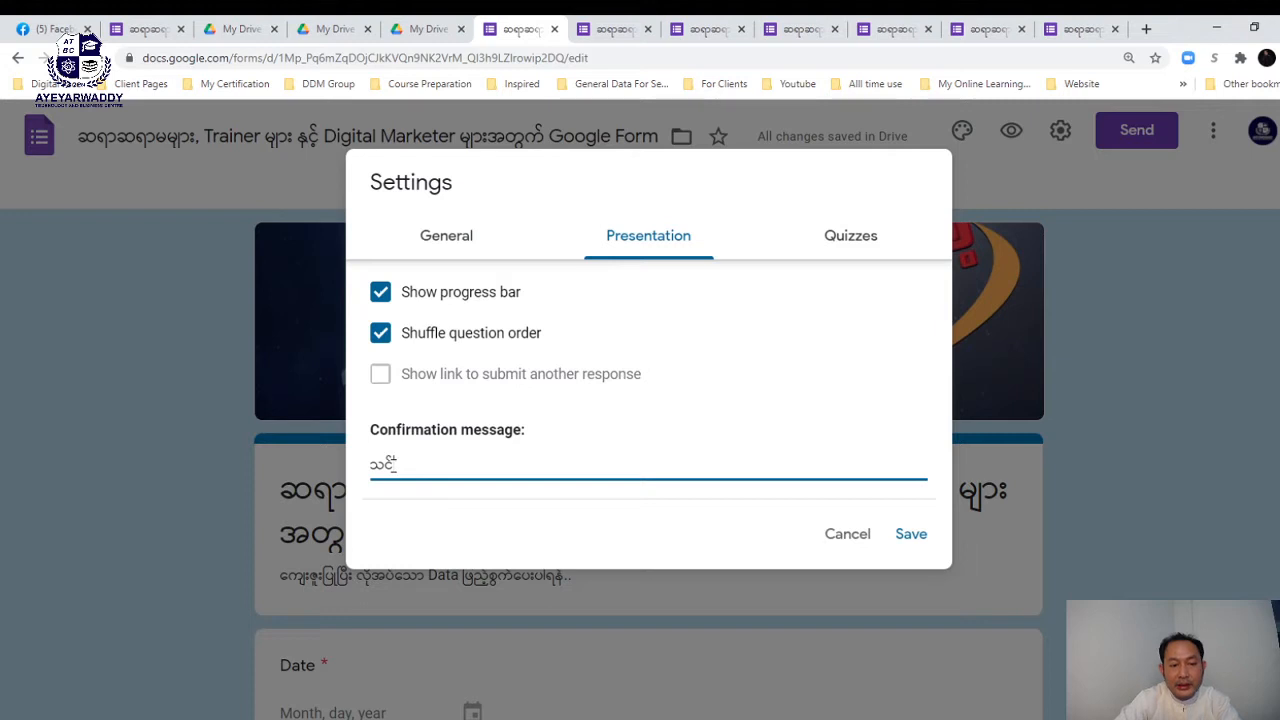
type("ဖြေဆိုမှုအေ")
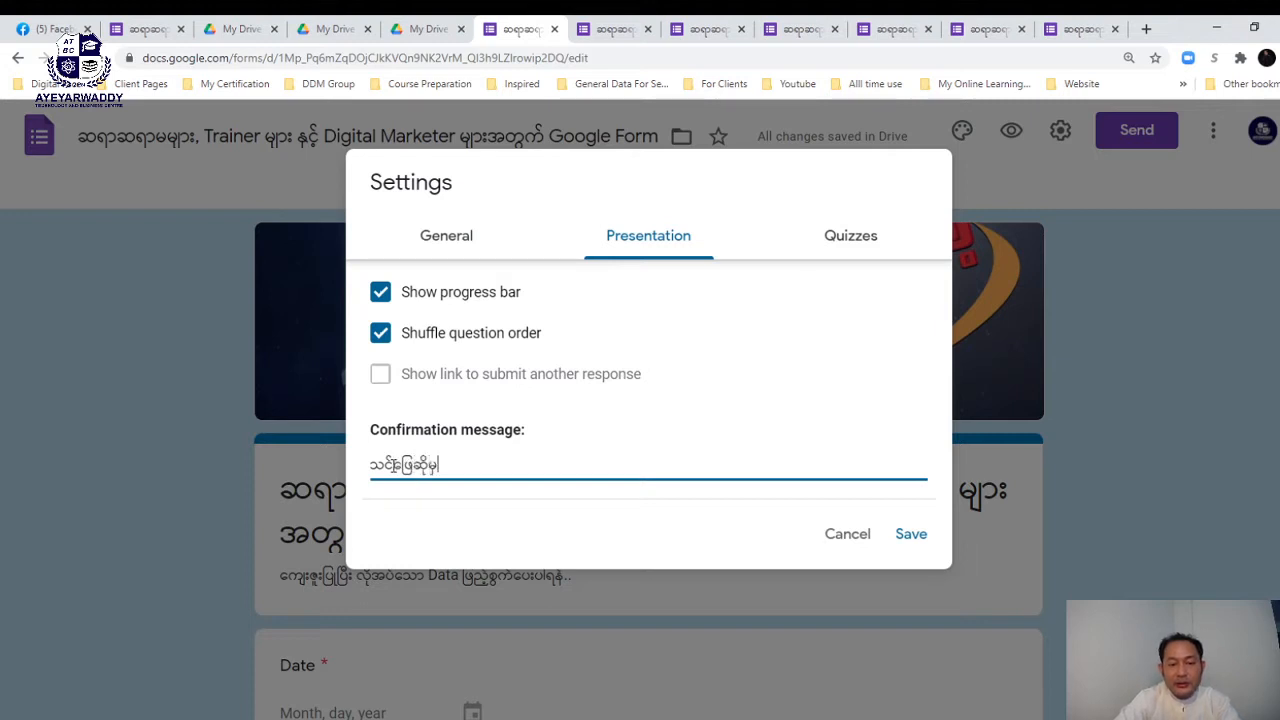
type("င်")
key("BackSpace")
key("BackSpace")
key("BackSpace")
key("BackSpace")
key("BackSpace")
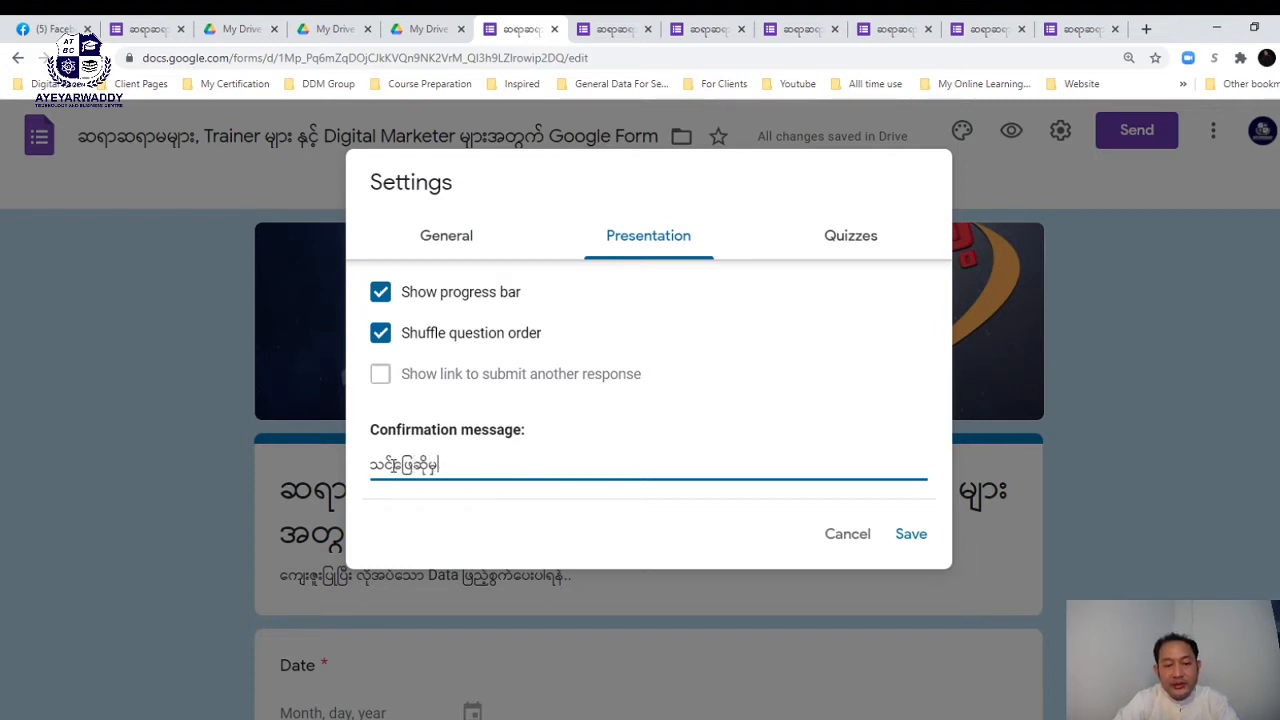
type("ကို")
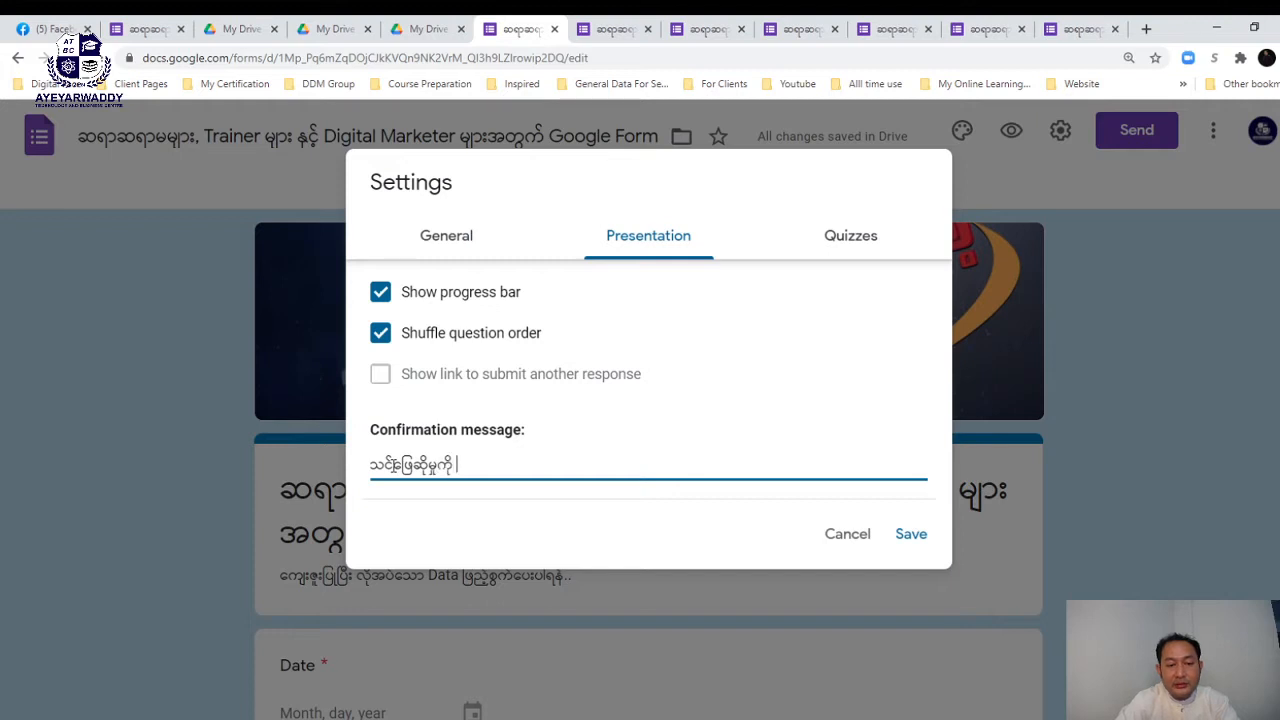
type(" အတွက် ")
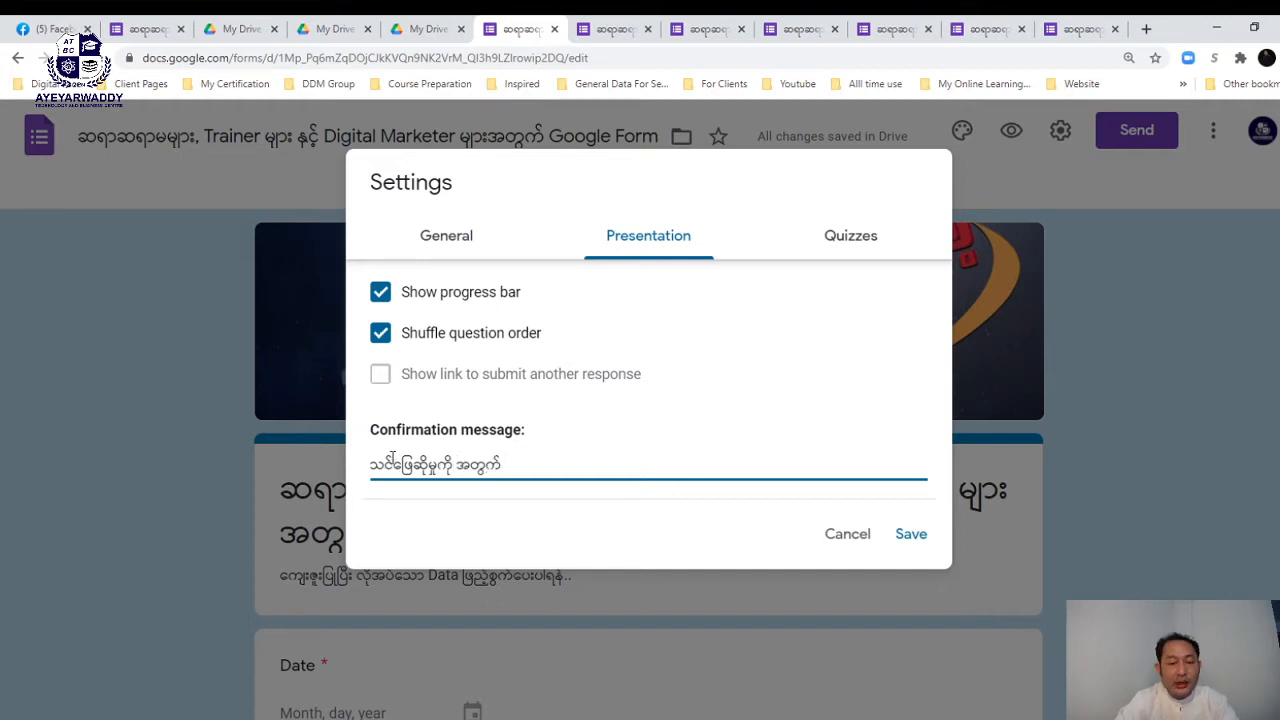
type("အခြေမ")
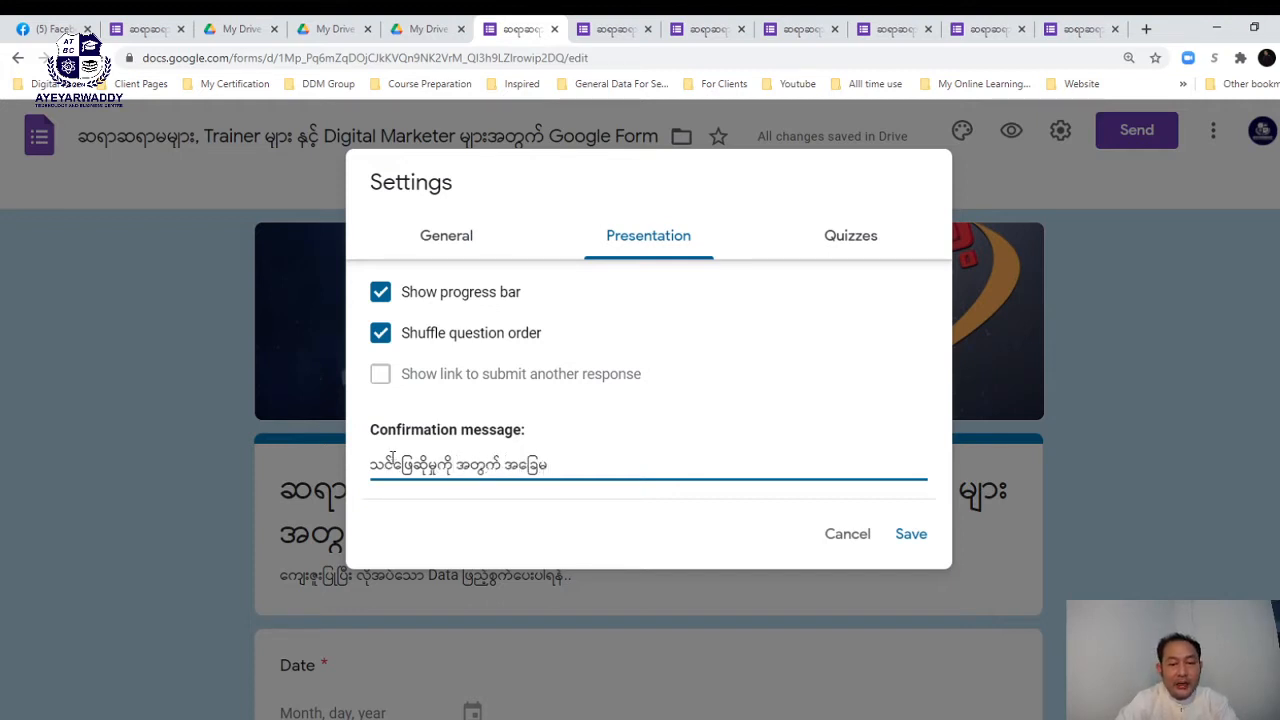
type("ျားလက်")
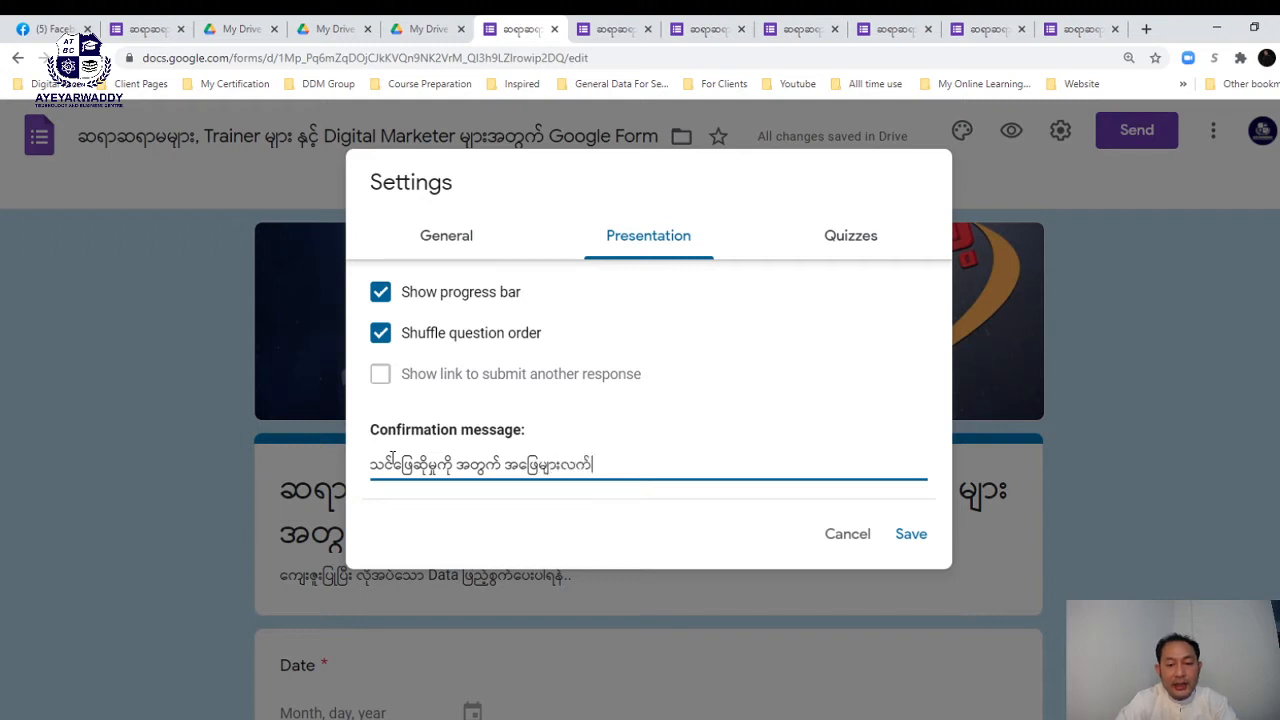
type("ခံရရှိပါ")
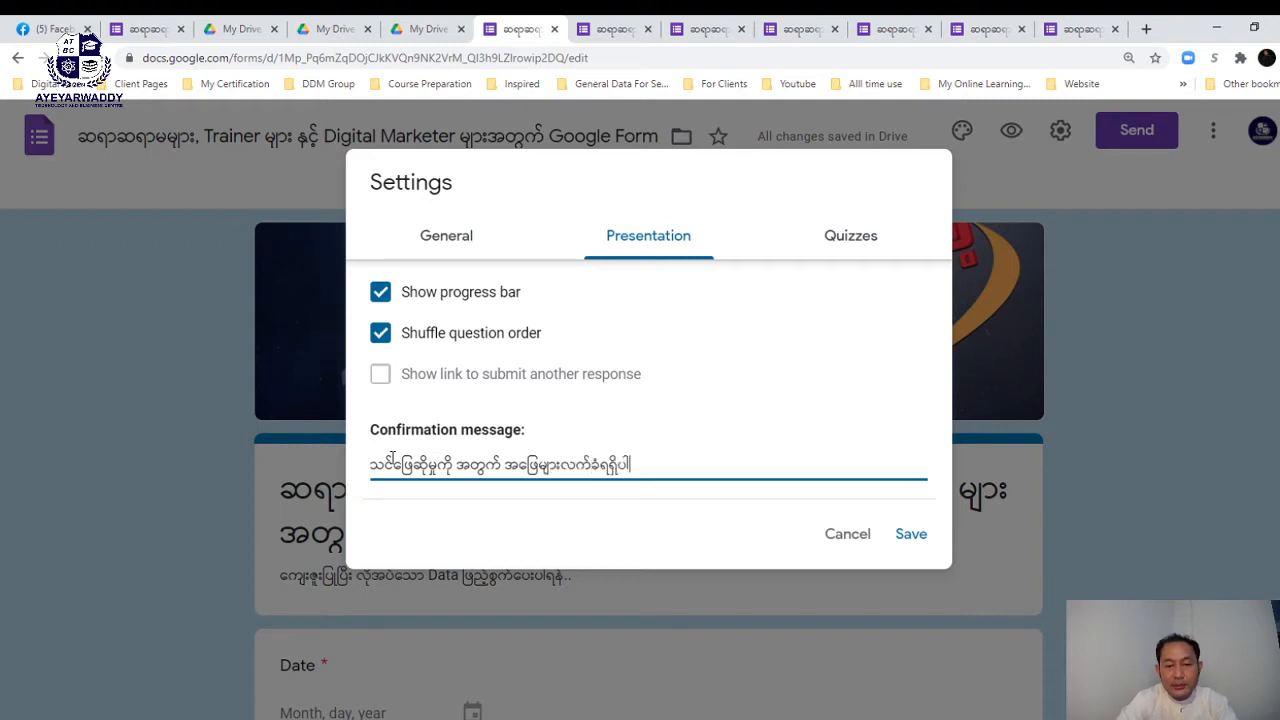
type("တယ်...")
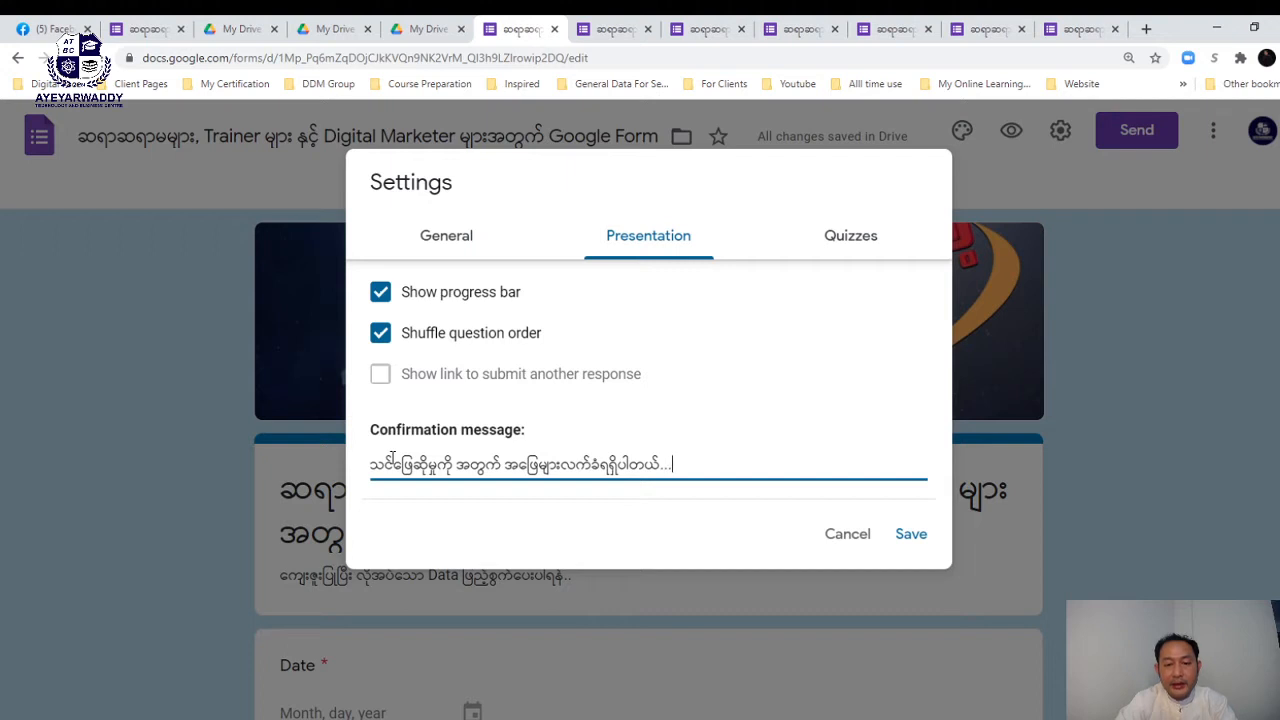
type(" အောင်စာ")
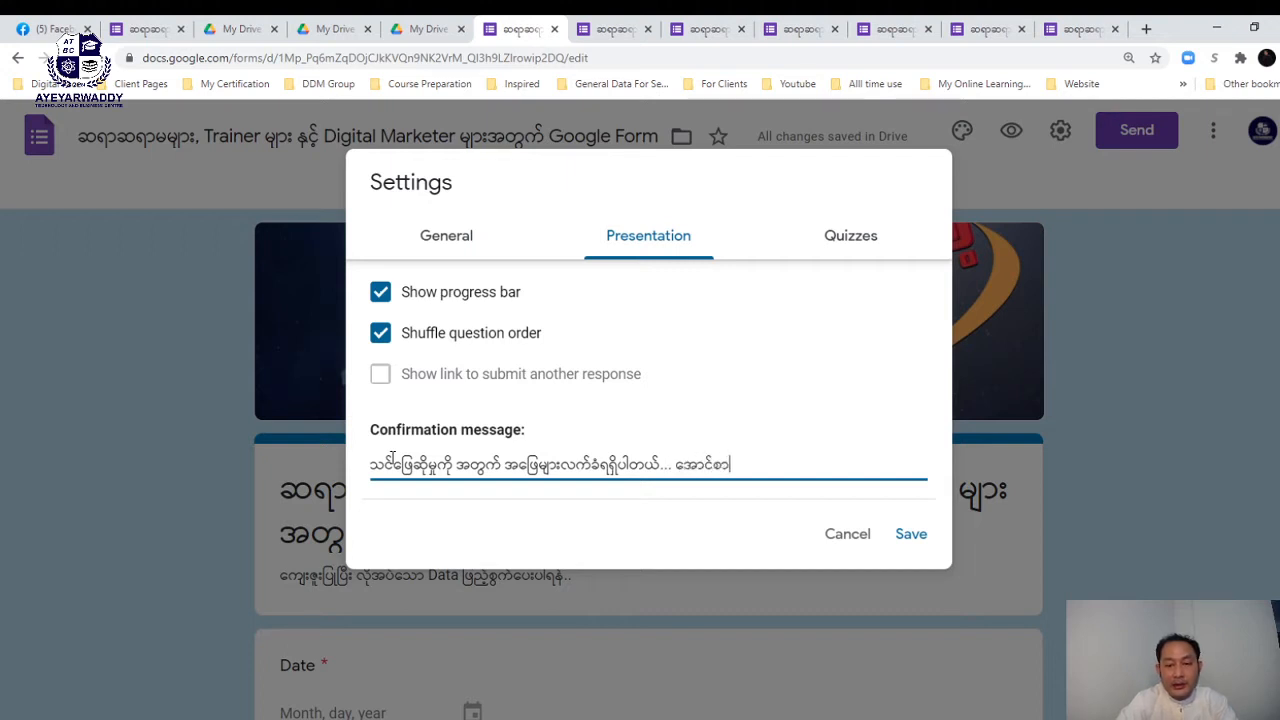
type("ရင်းများကို ")
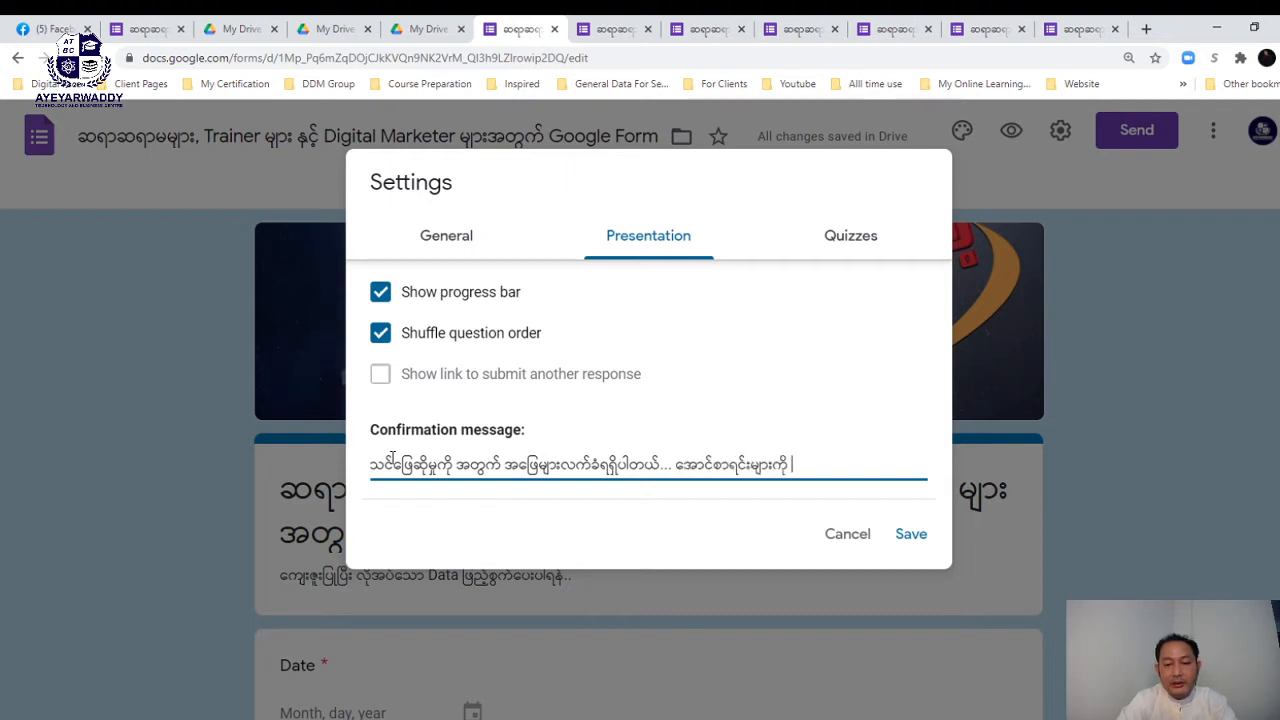
type("၃")
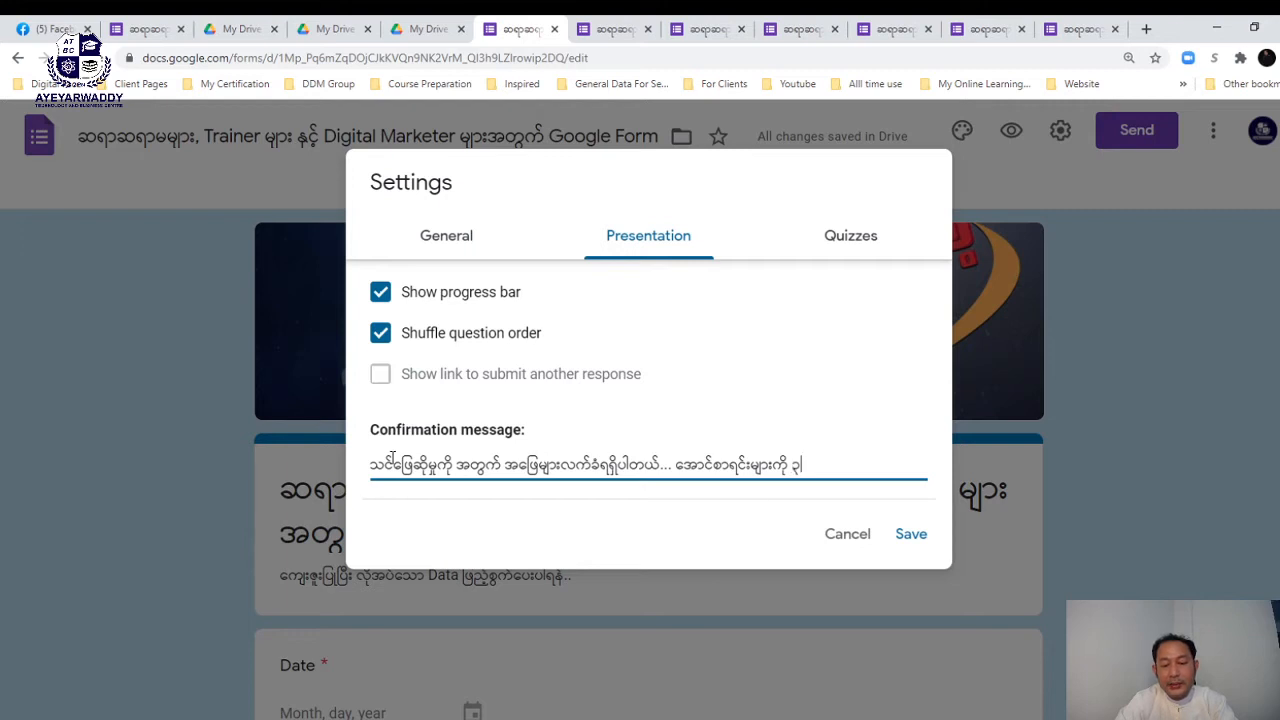
type("၀ ရက်နေ့")
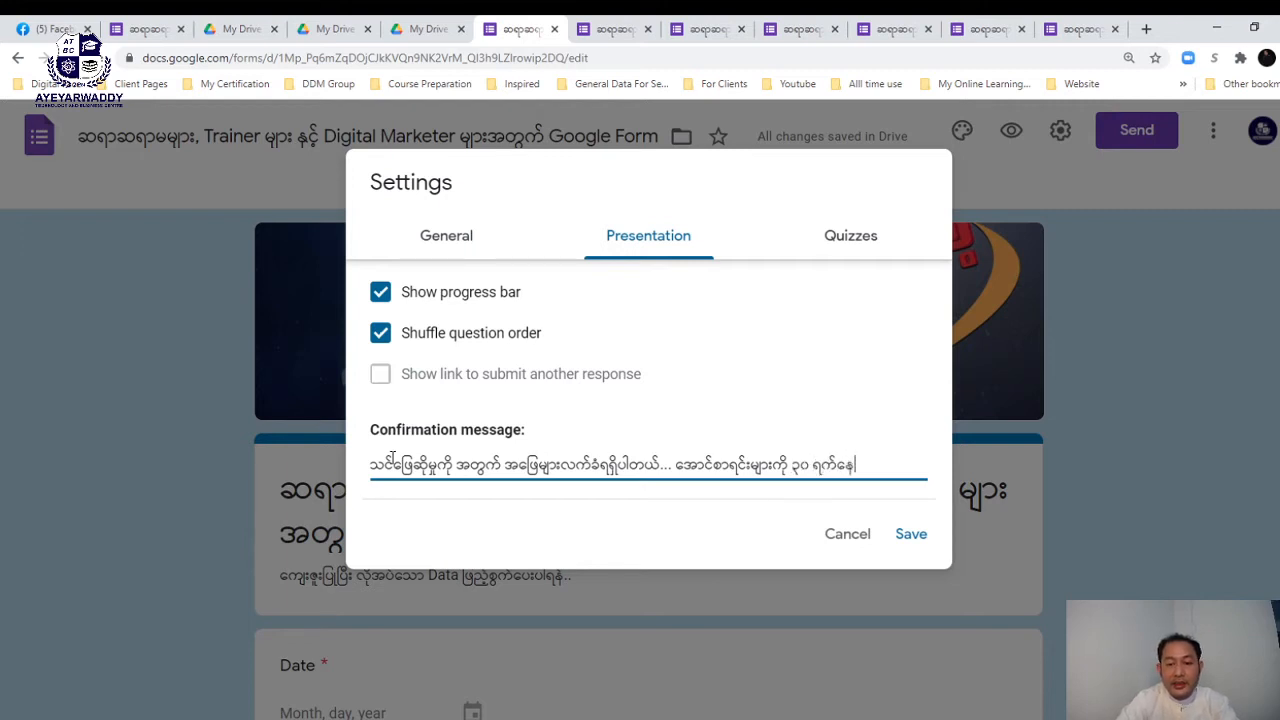
type("ကြော်ငြာပေးပမ")
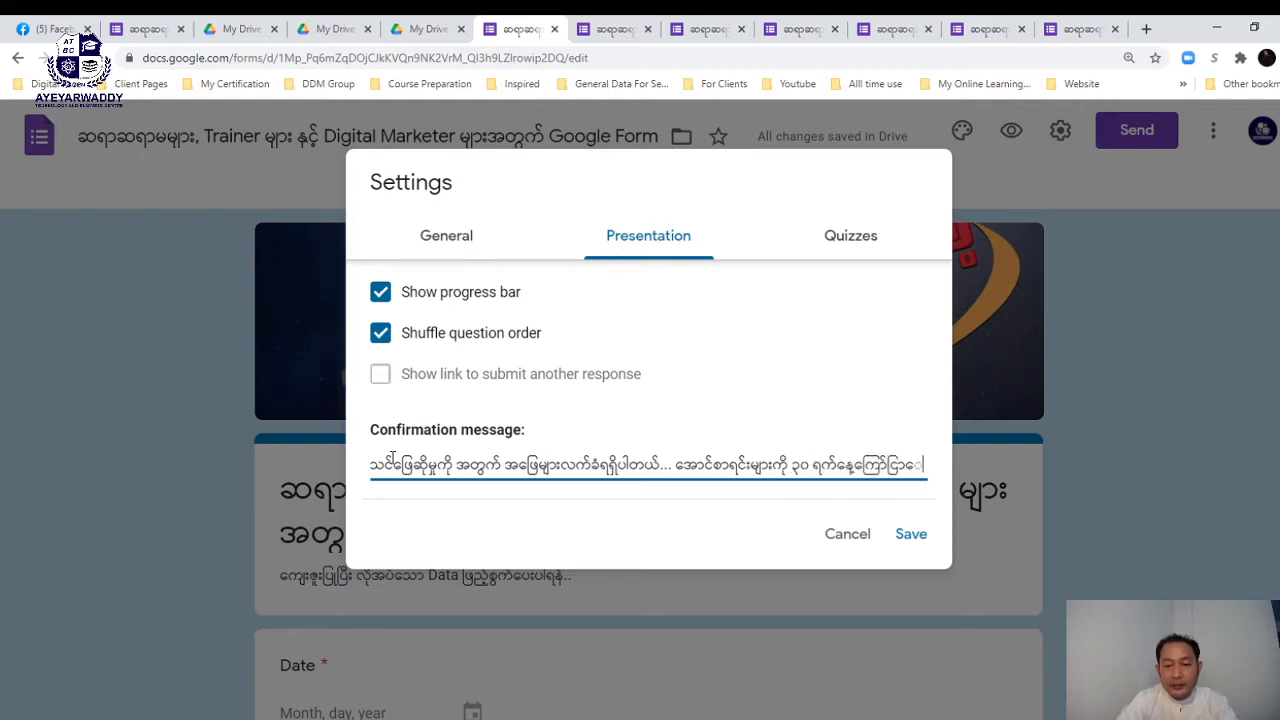
type("ာဖြစ")
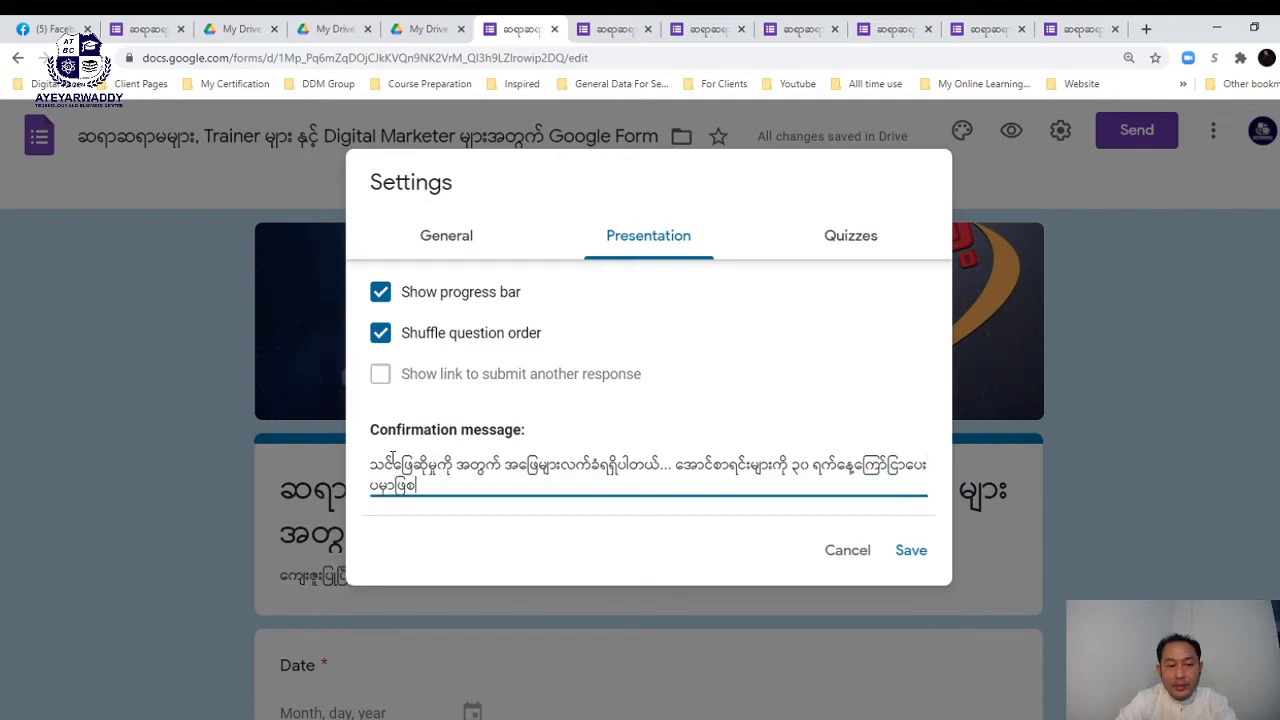
key("BackSpace")
key("BackSpace")
key("BackSpace")
key("BackSpace")
type("ှ")
key("BackSpace")
key("BackSpace")
key("BackSpace")
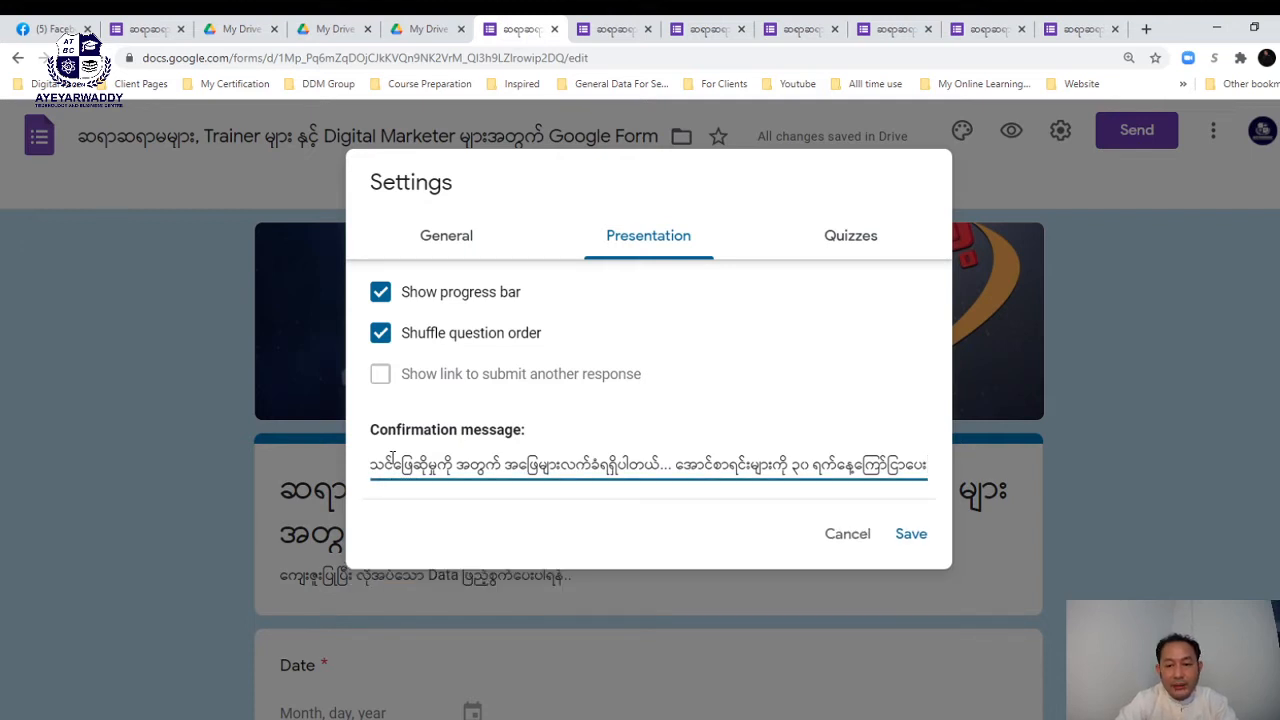
type("မှာဖြစ်ပါတယ်..")
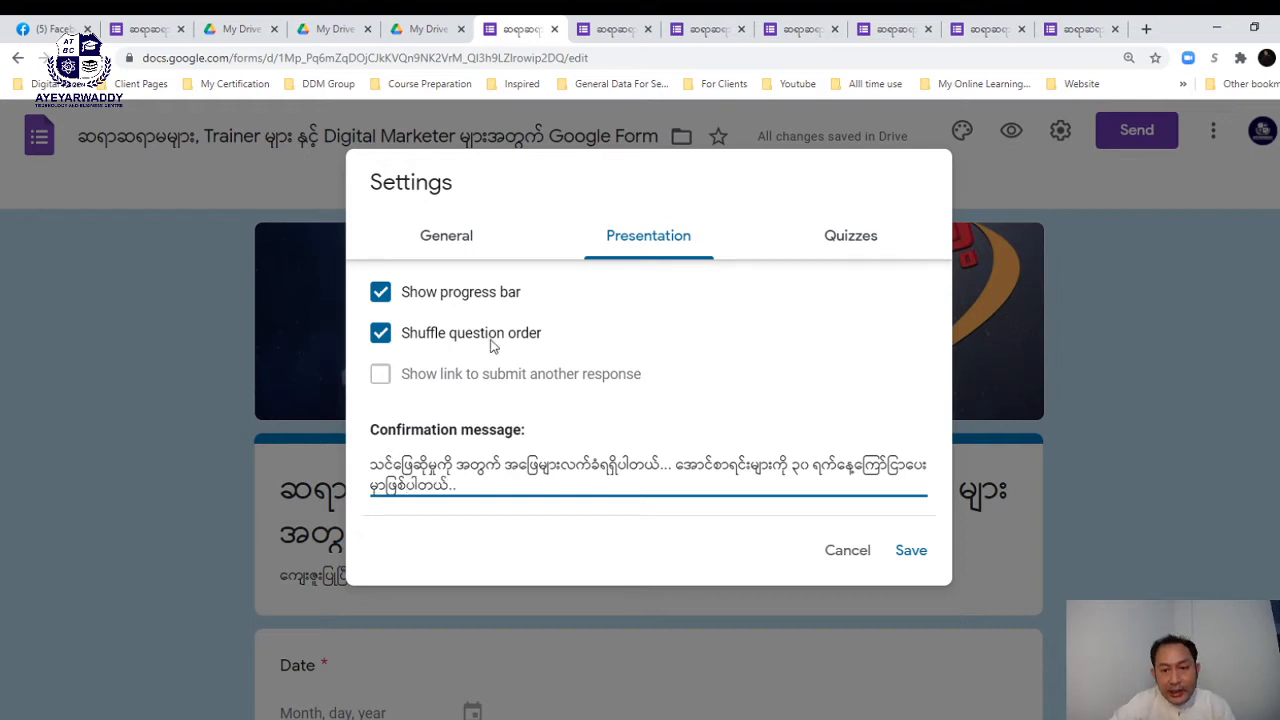
left_click(853, 244)
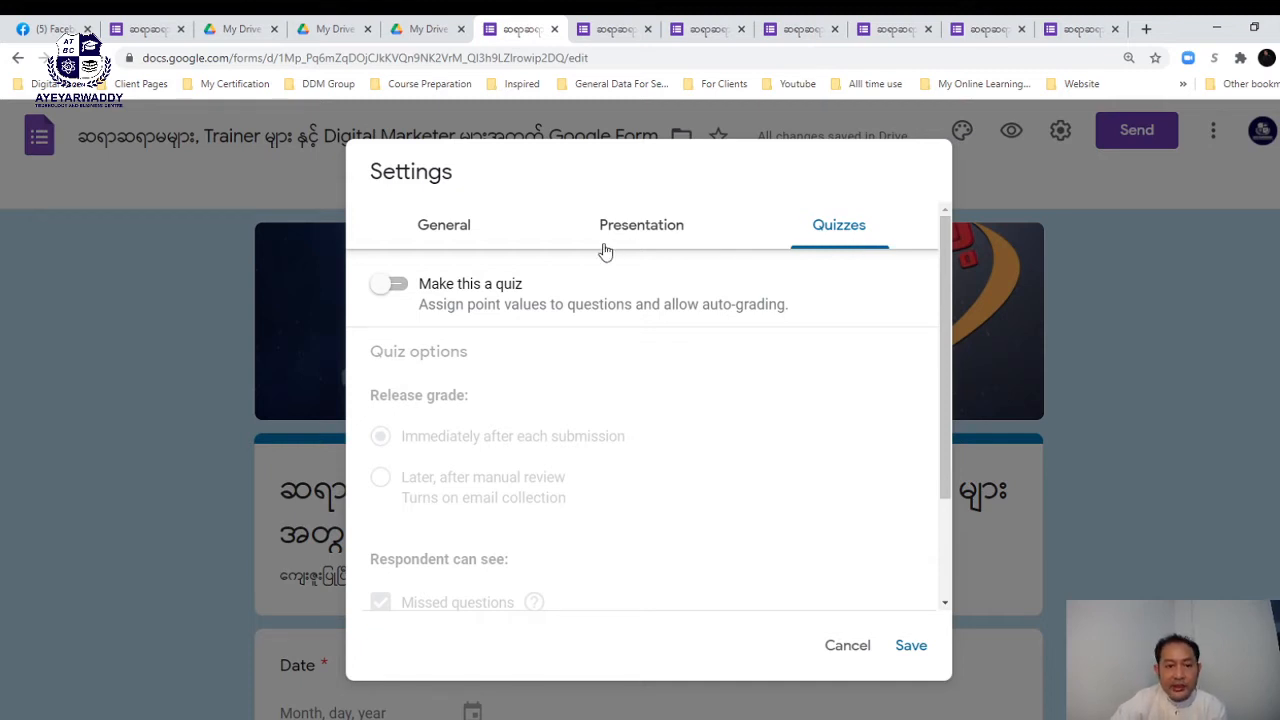
- Make the form a quiz releasing grades immediately after each submission, and save the settings
left_click(400, 287)
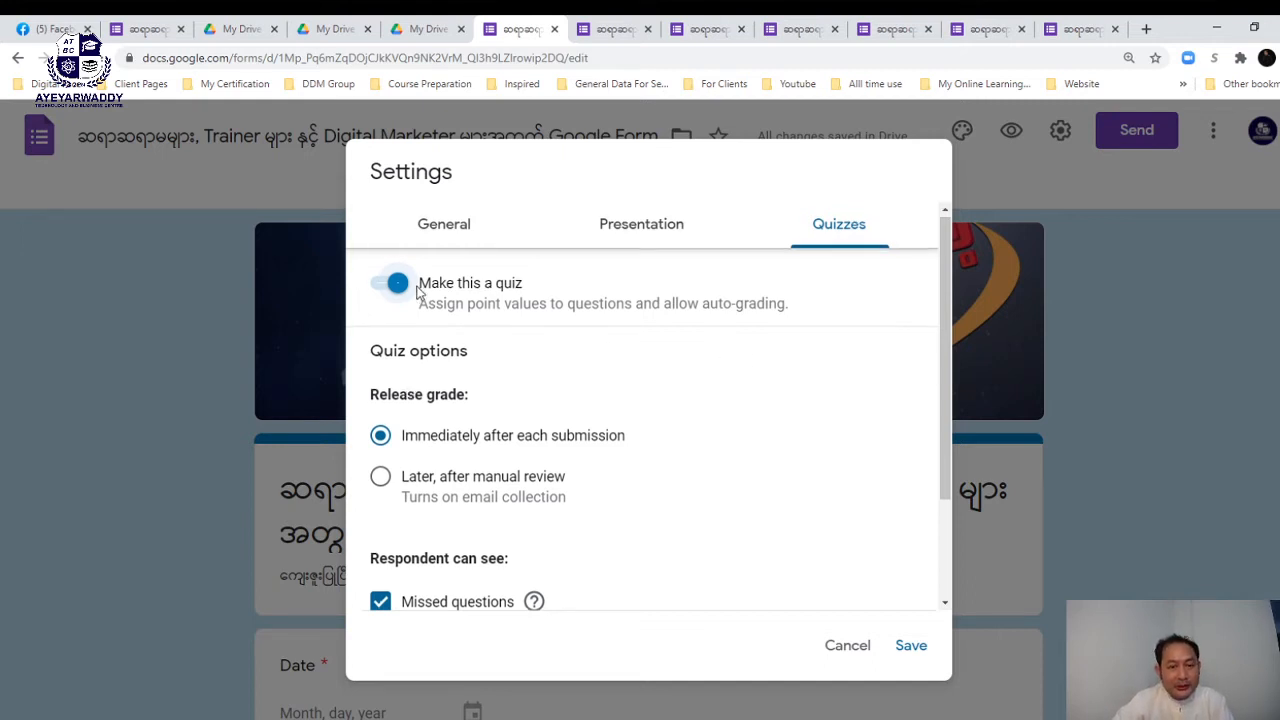
scroll(460, 290, "down", 1)
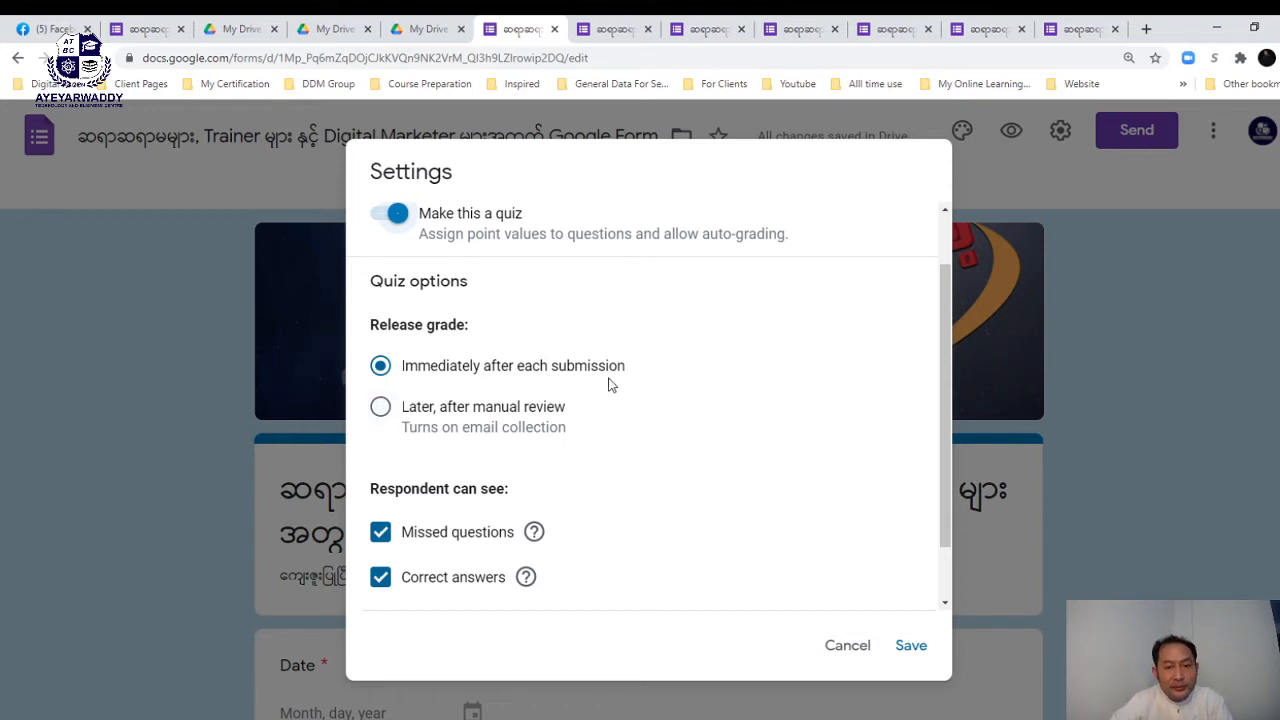
left_click(385, 420)
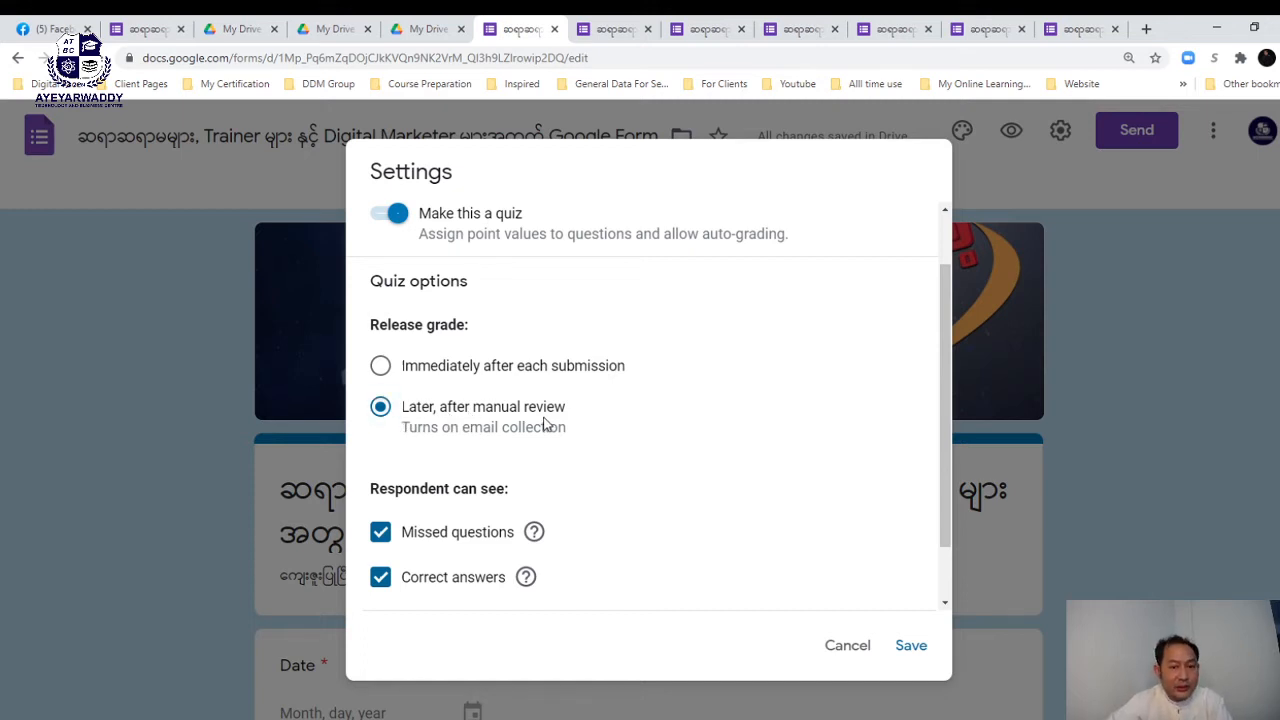
scroll(545, 425, "down", 2)
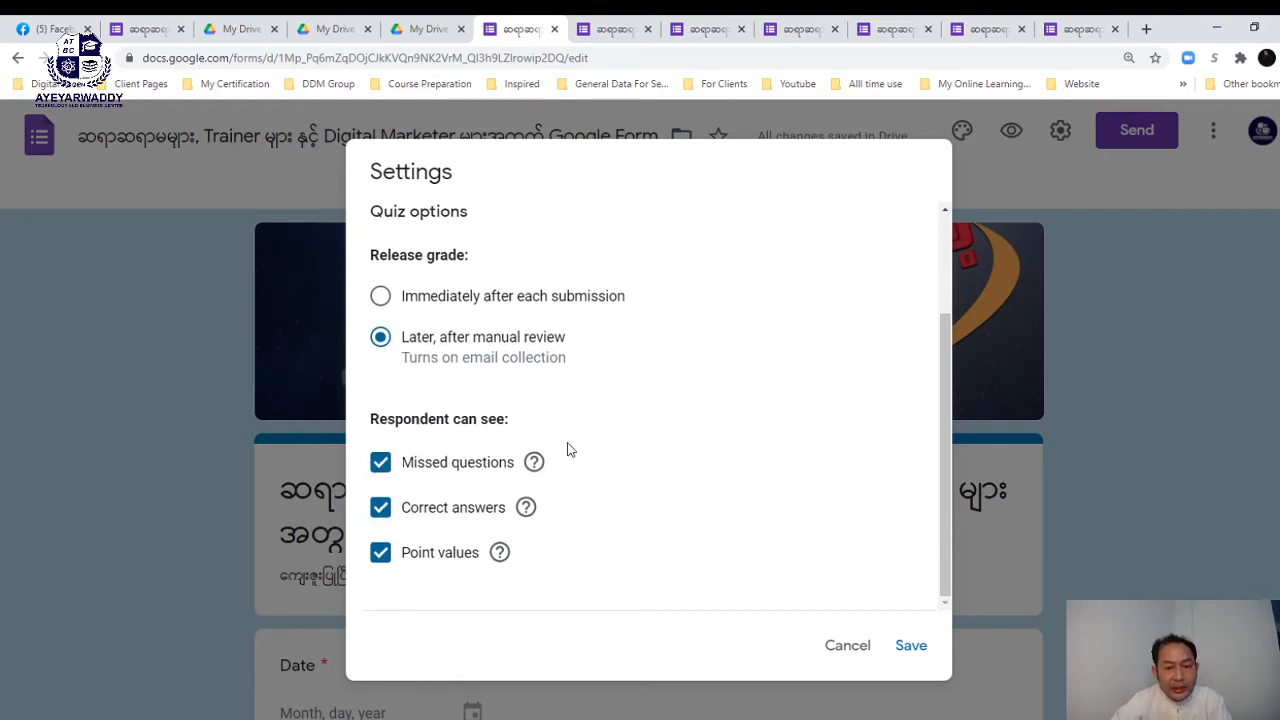
scroll(567, 450, "up", 3)
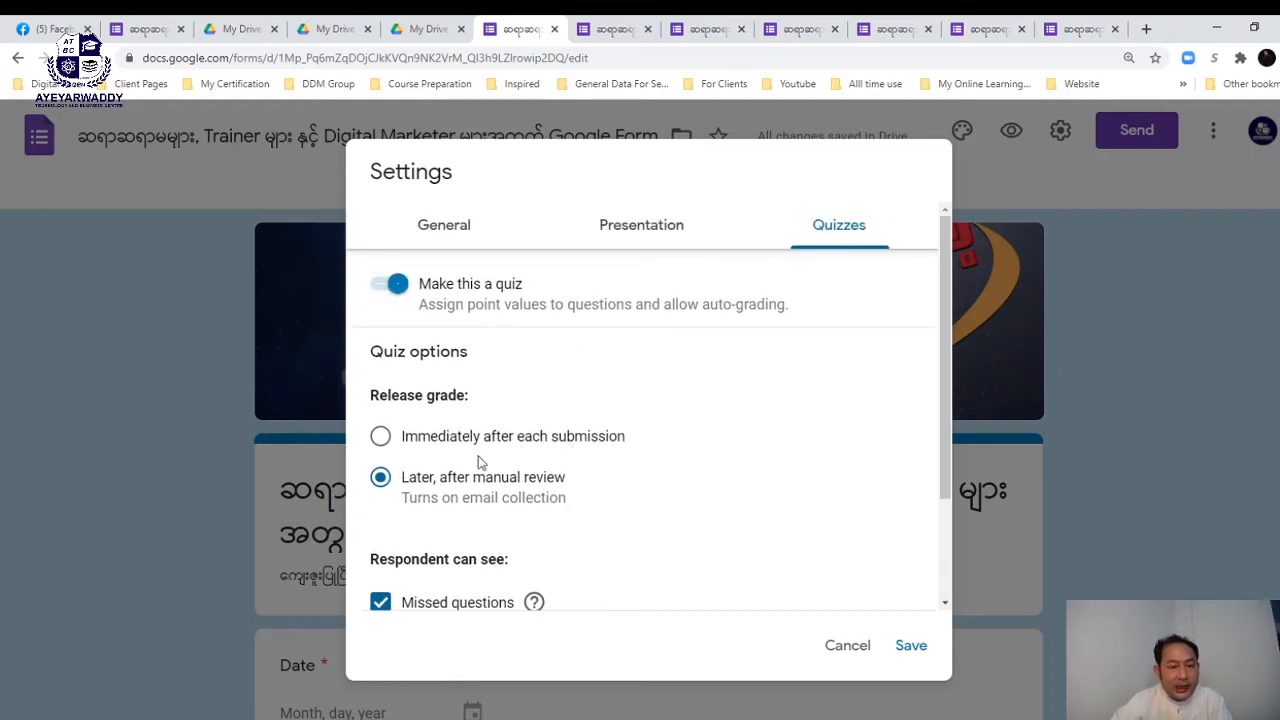
left_click(381, 440)
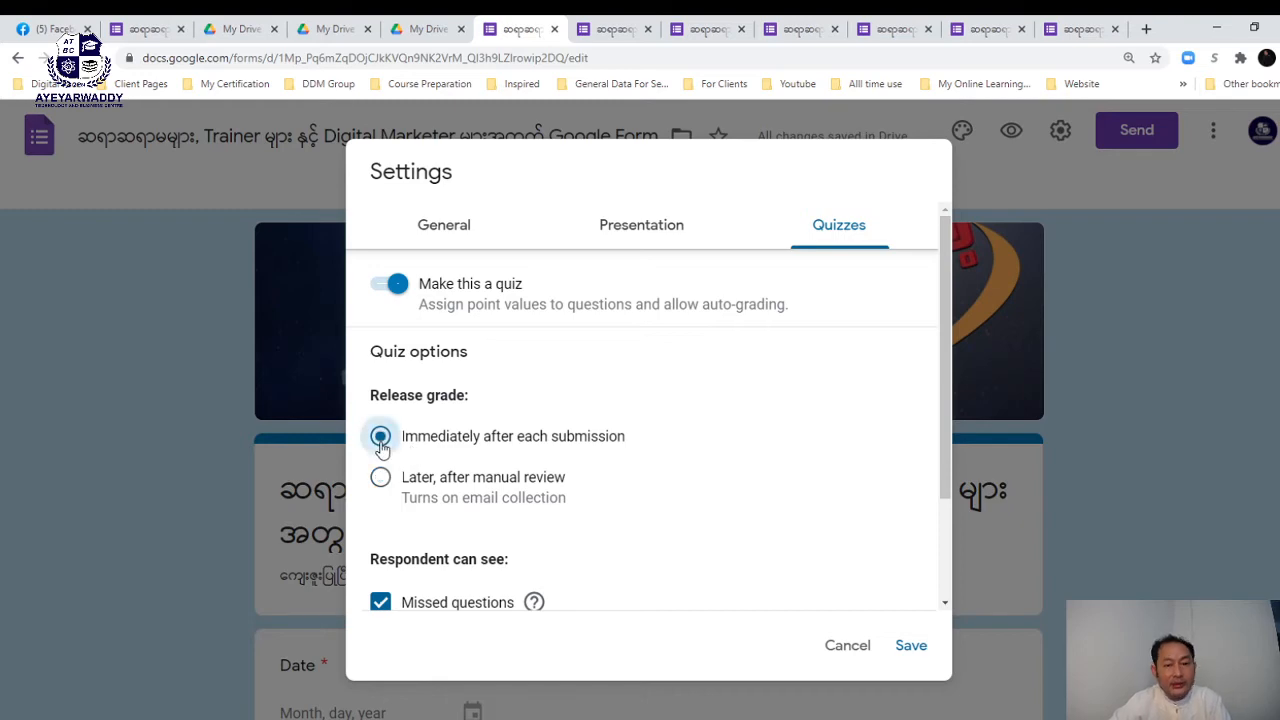
left_click(911, 647)
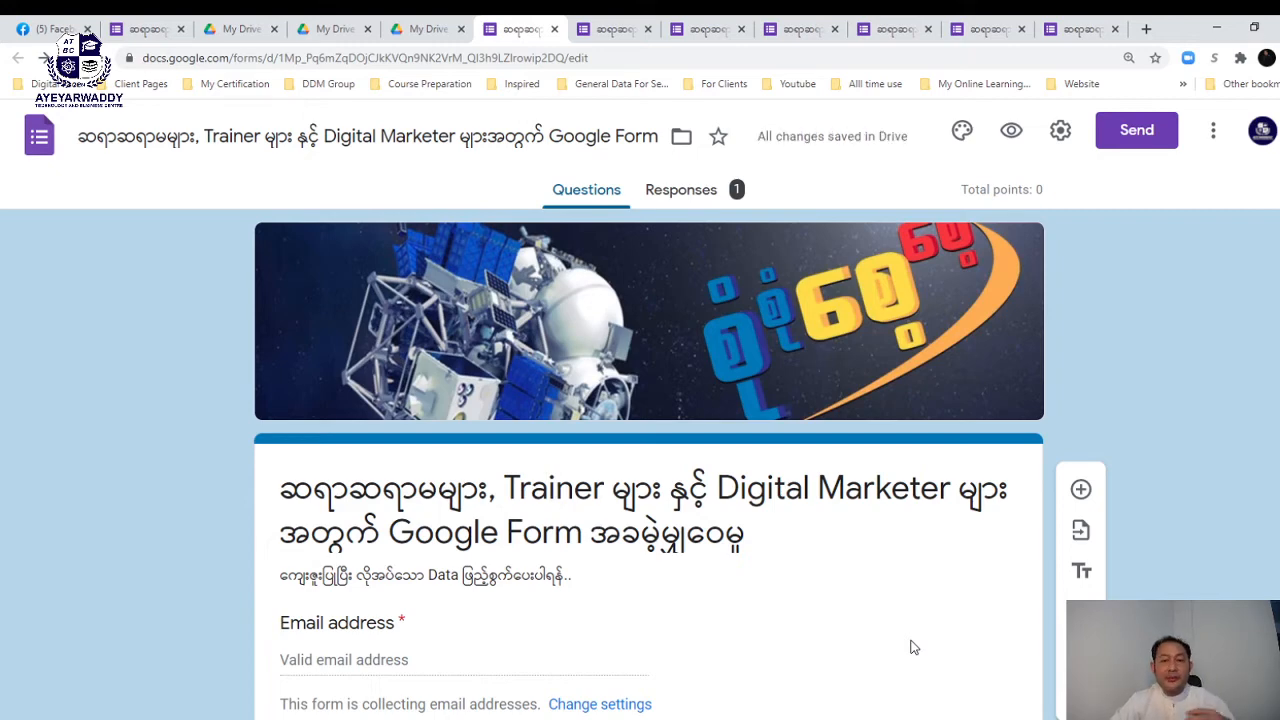
- Scroll to the multiple-choice grid question and select it for editing
scroll(911, 647, "down", 3)
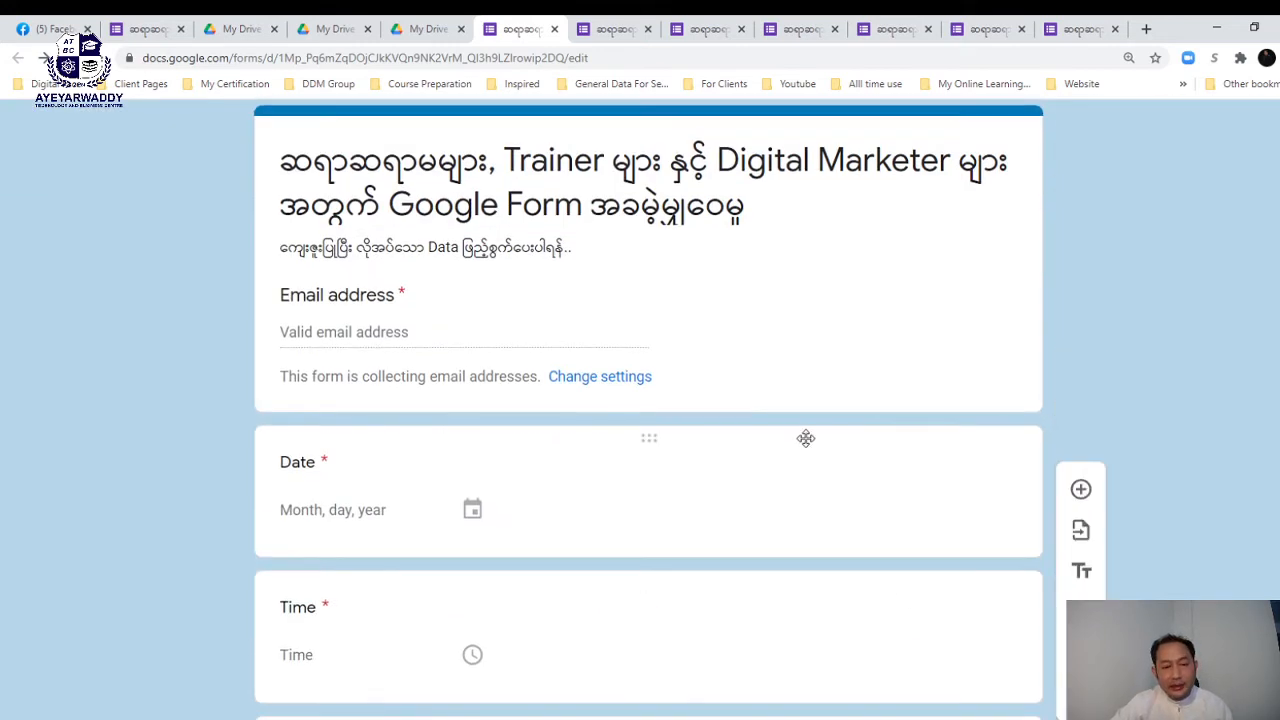
scroll(806, 438, "down", 9)
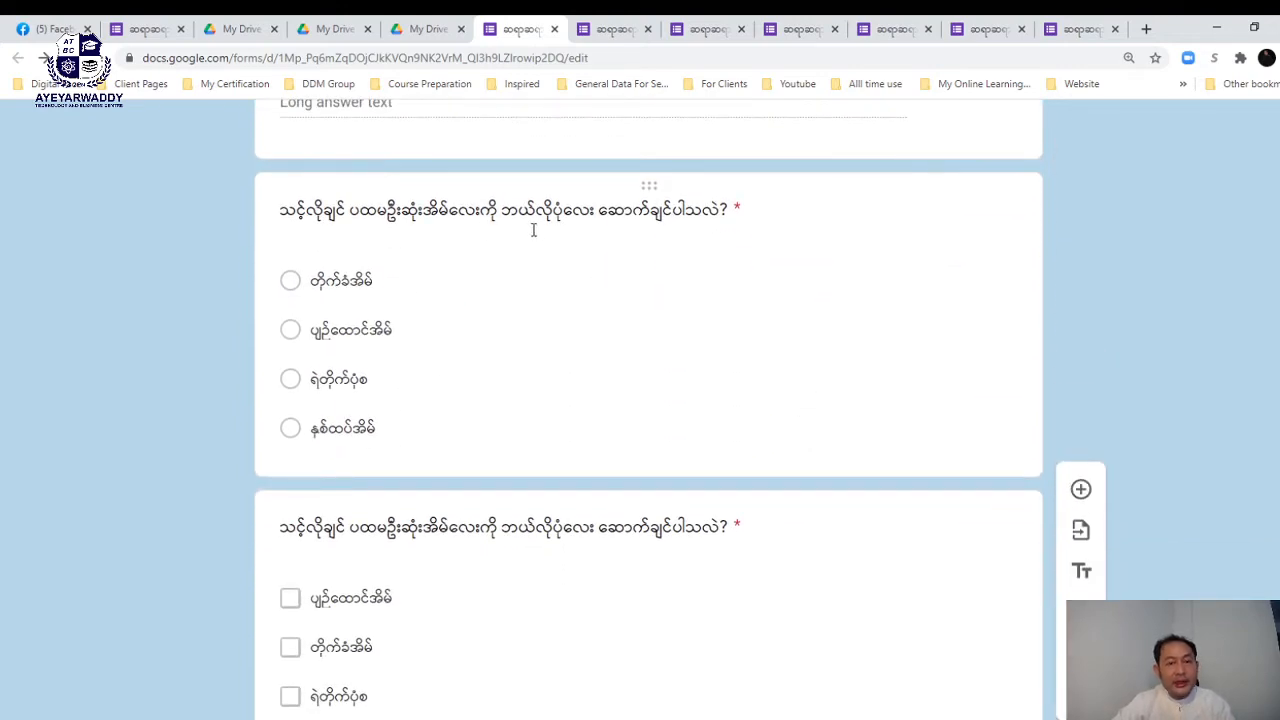
scroll(551, 229, "down", 3)
scroll(551, 229, "down", 10)
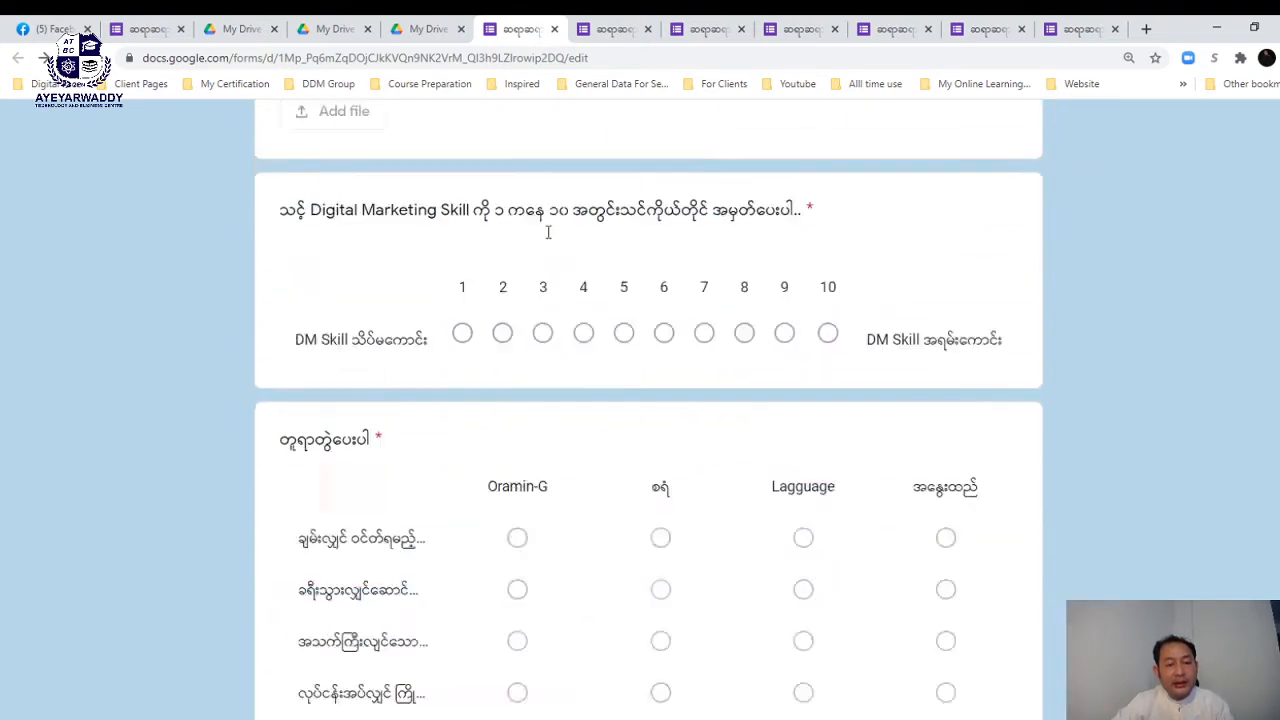
scroll(549, 237, "up", 3)
scroll(551, 237, "up", 2)
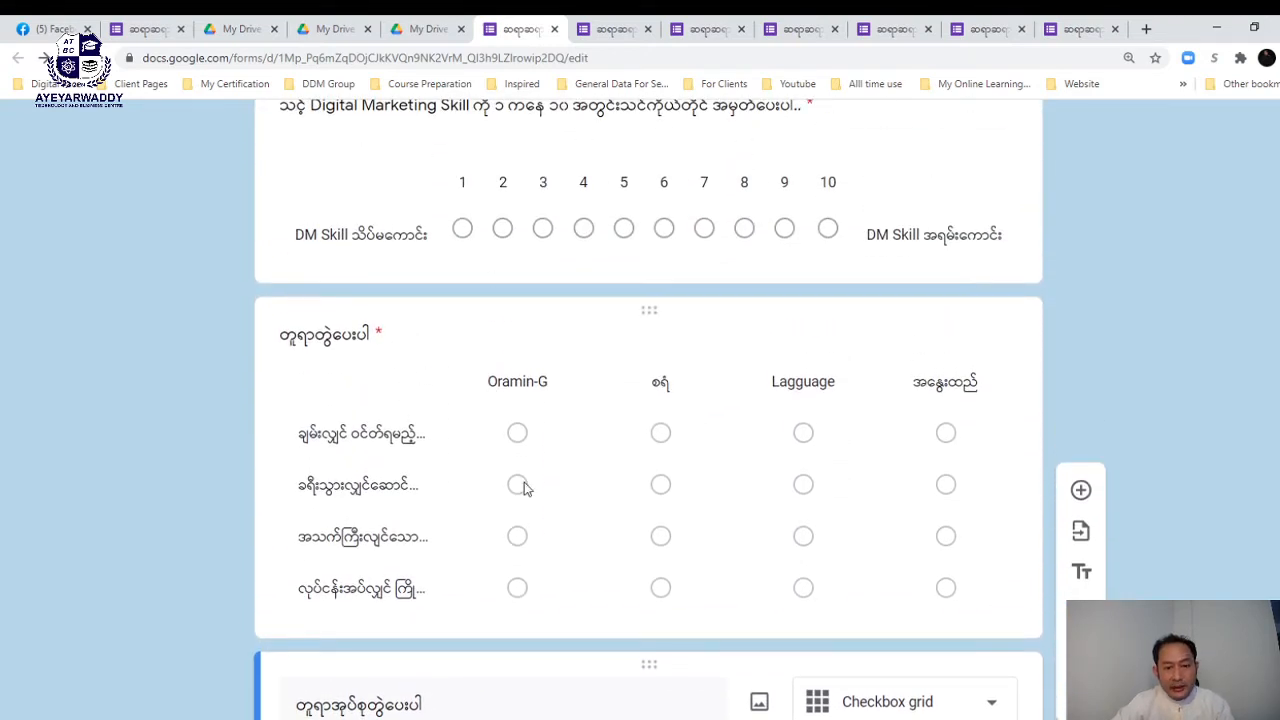
left_click(424, 400)
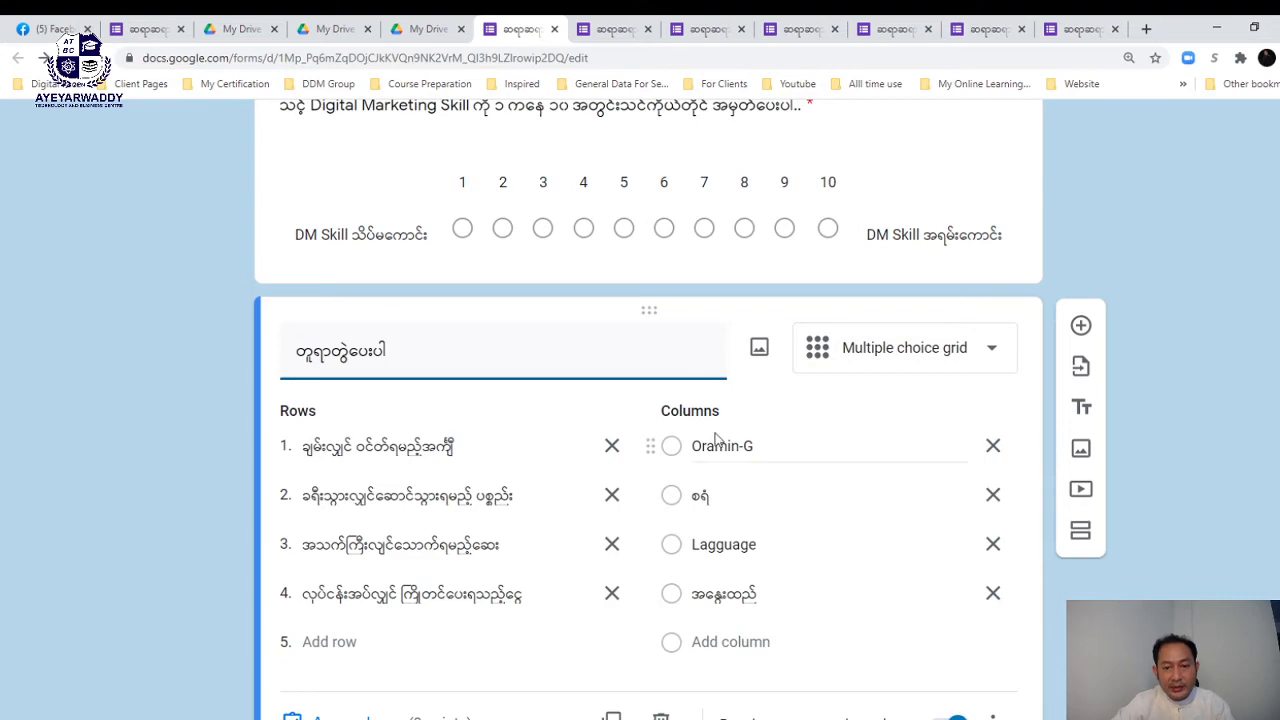
scroll(714, 437, "down", 4)
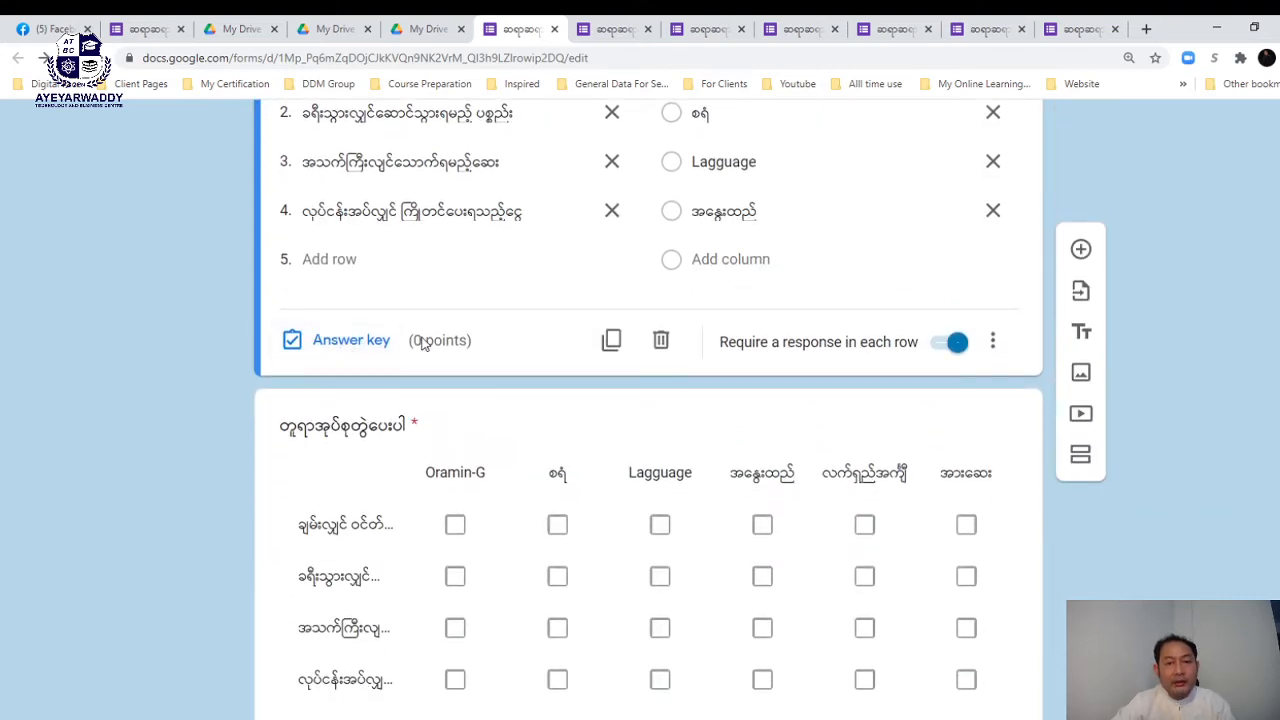
scroll(422, 344, "up", 15)
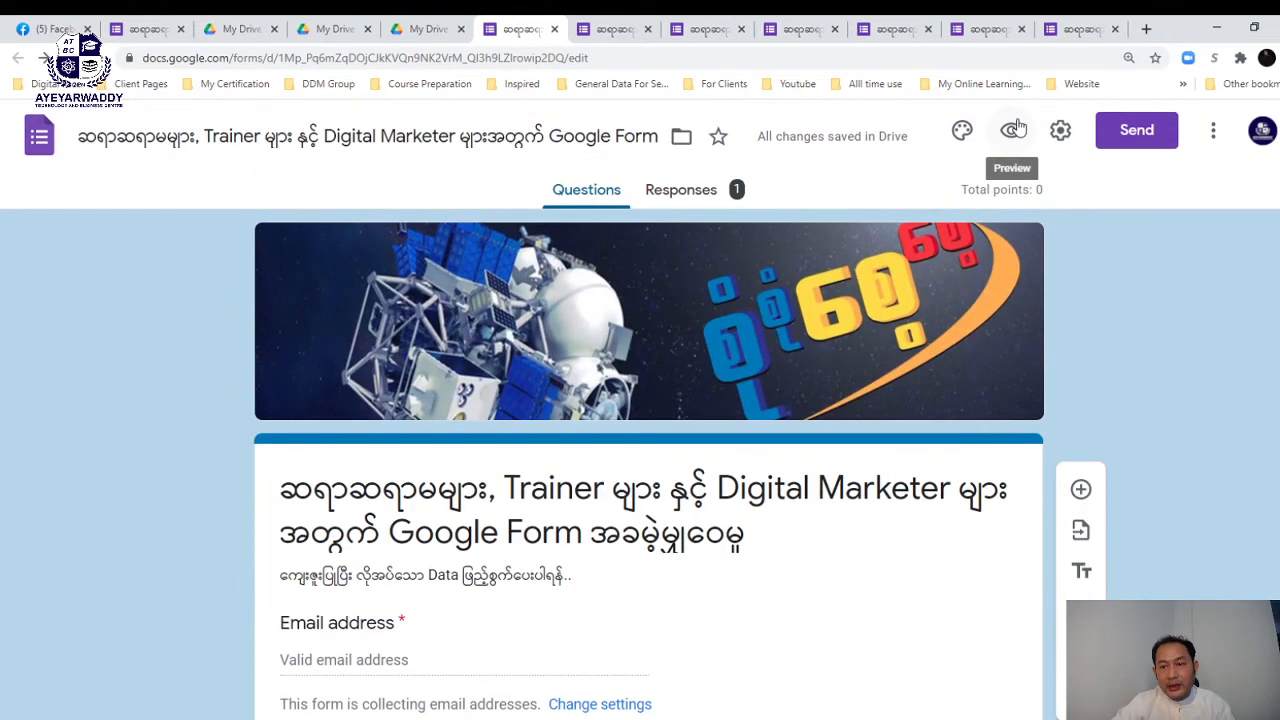
- Recheck the quiz settings and close them without changes
left_click(1059, 130)
left_click(843, 224)
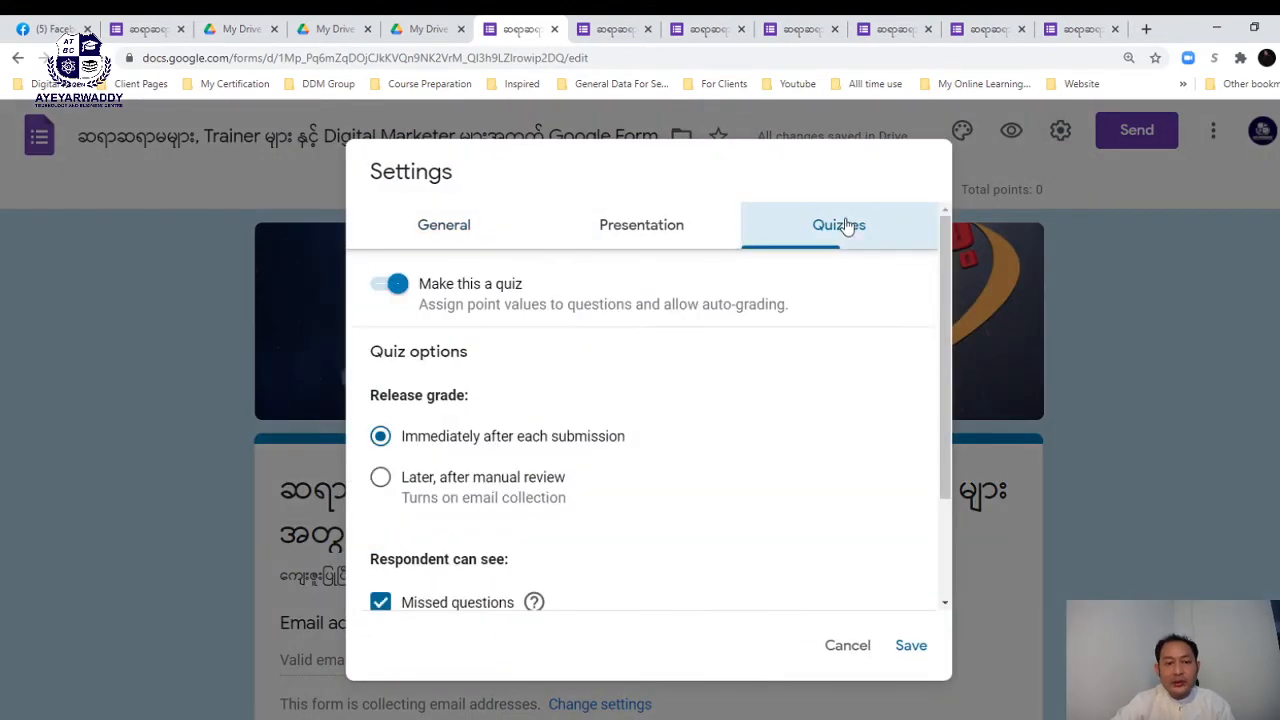
left_click(847, 645)
scroll(850, 657, "down", 10)
scroll(853, 659, "up", 1)
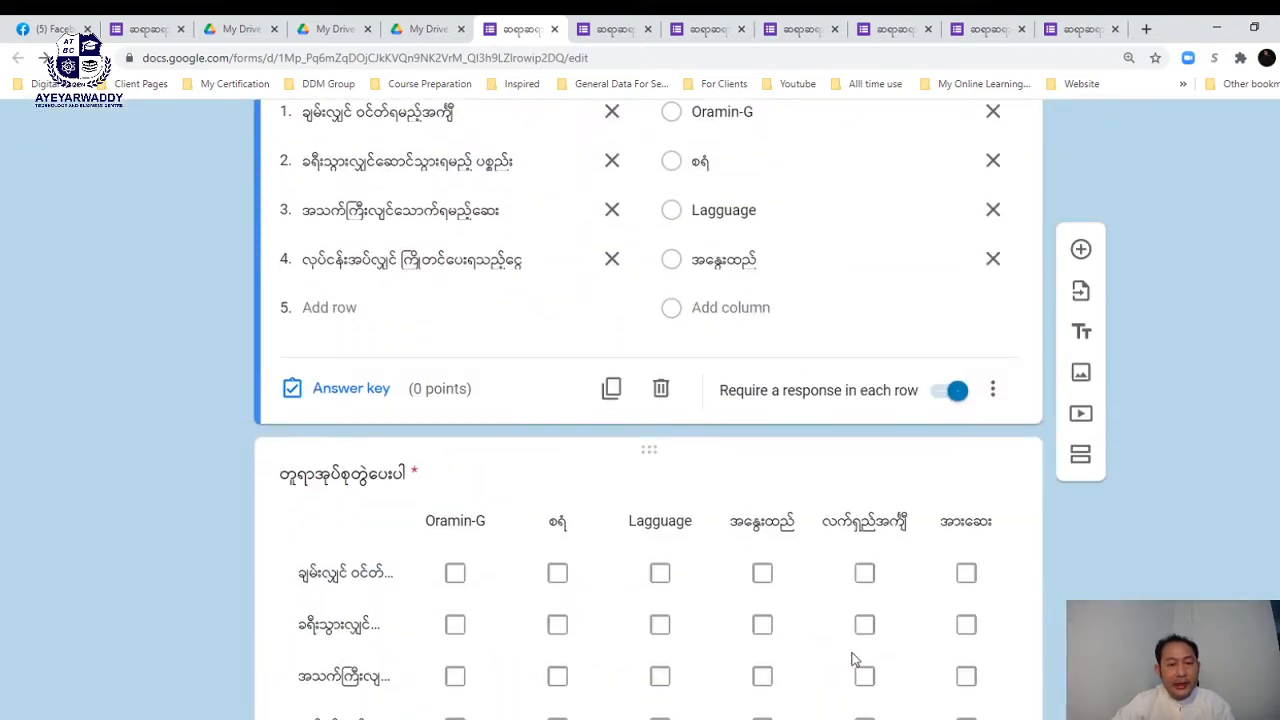
scroll(853, 659, "down", 2)
scroll(853, 659, "up", 5)
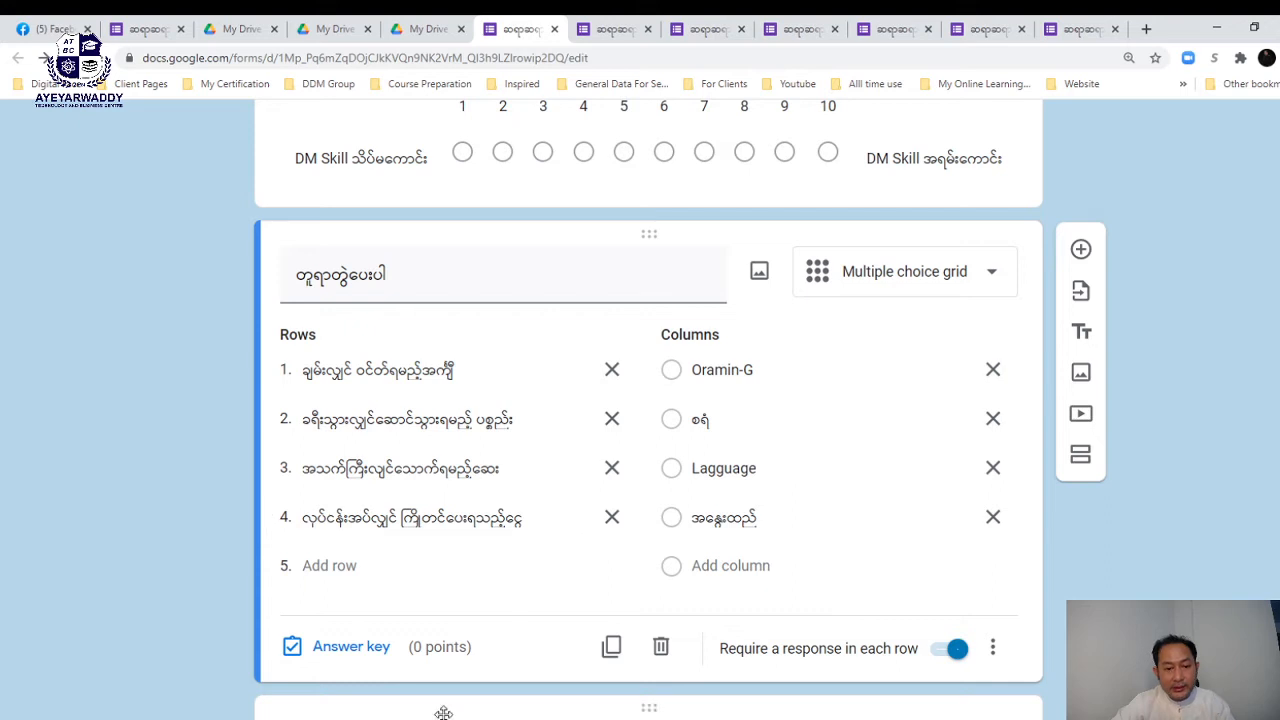
- Open the grid question's answer key and set each row's points to 1
left_click(338, 650)
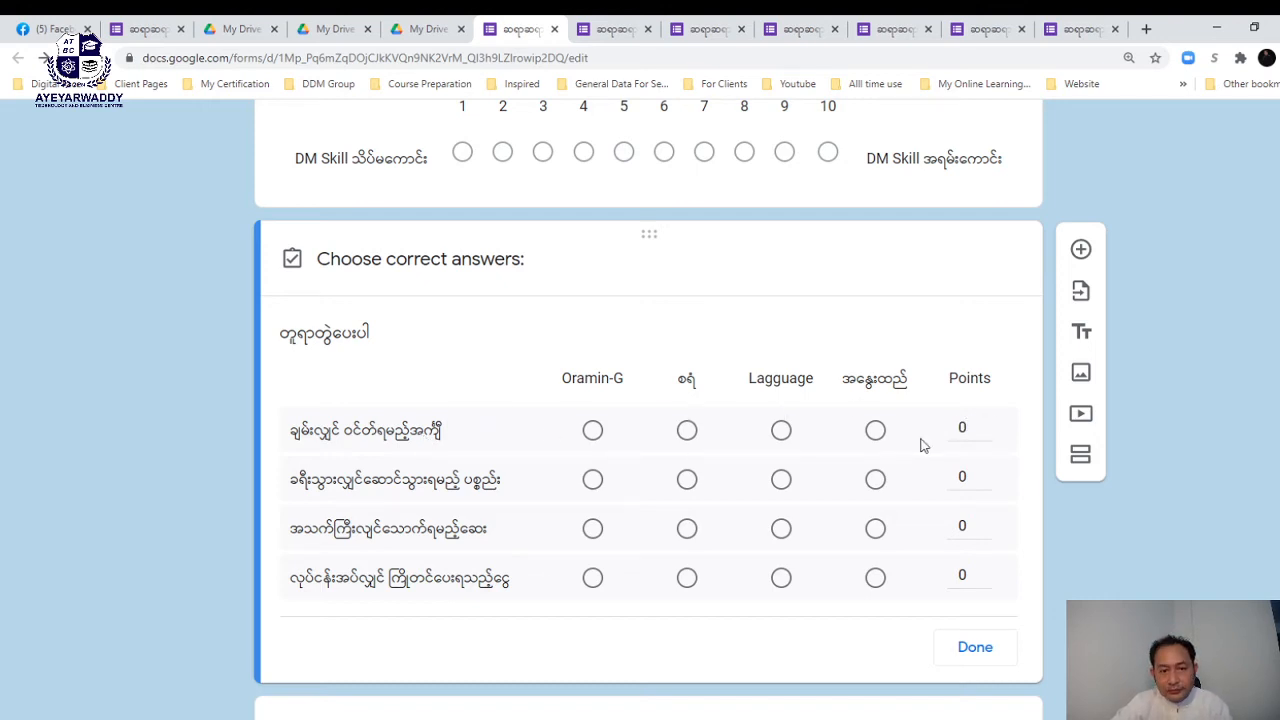
left_click(962, 428)
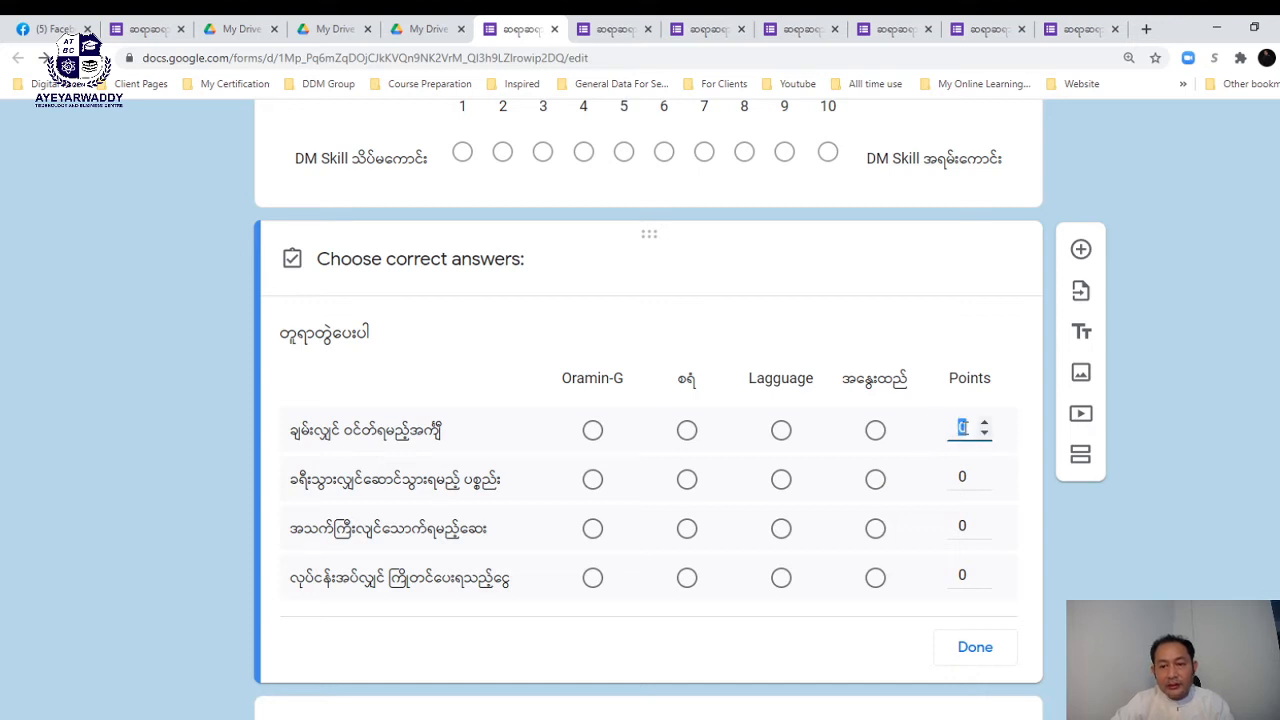
key("BackSpace")
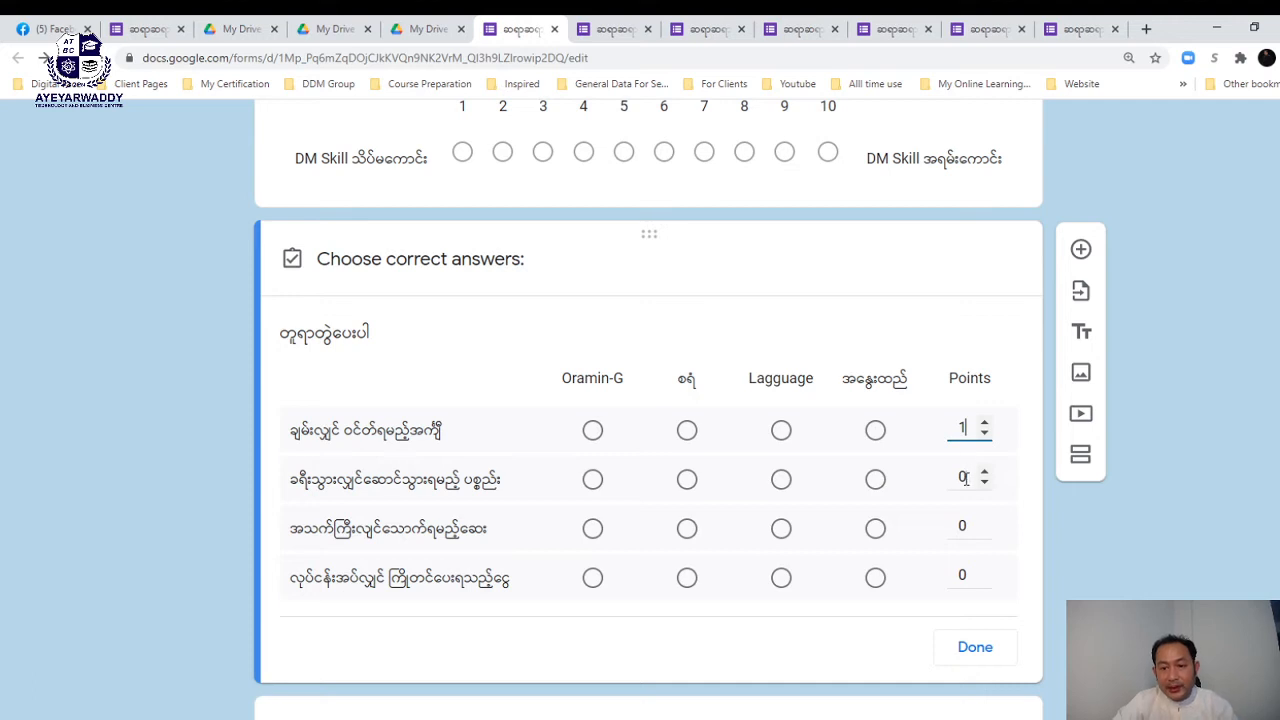
left_click(965, 478)
type("1")
left_click(963, 525)
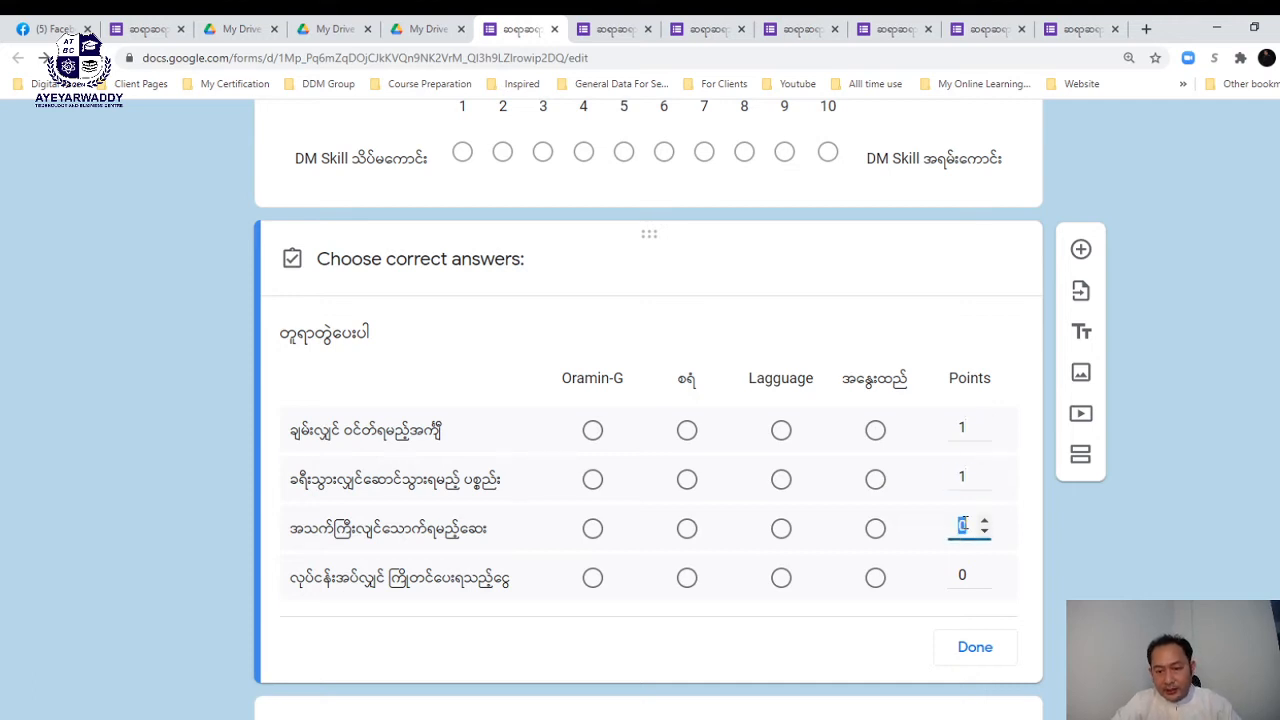
type("1")
left_click(962, 573)
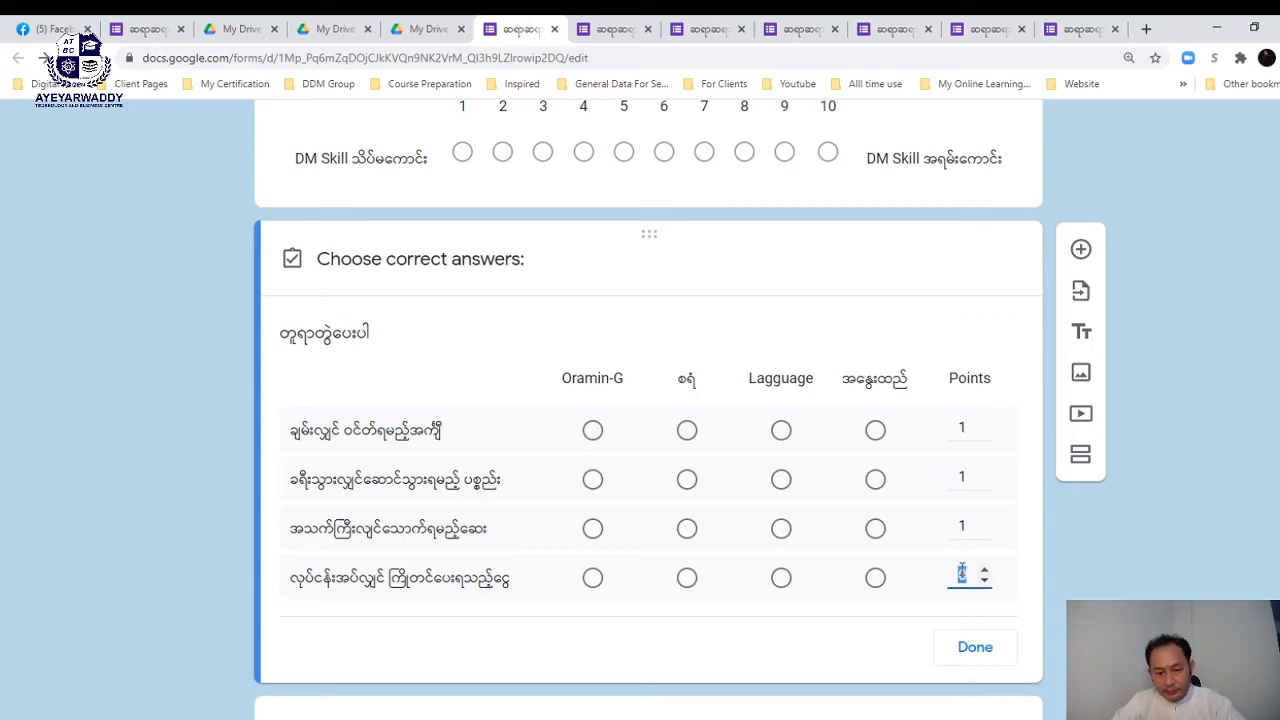
type("1")
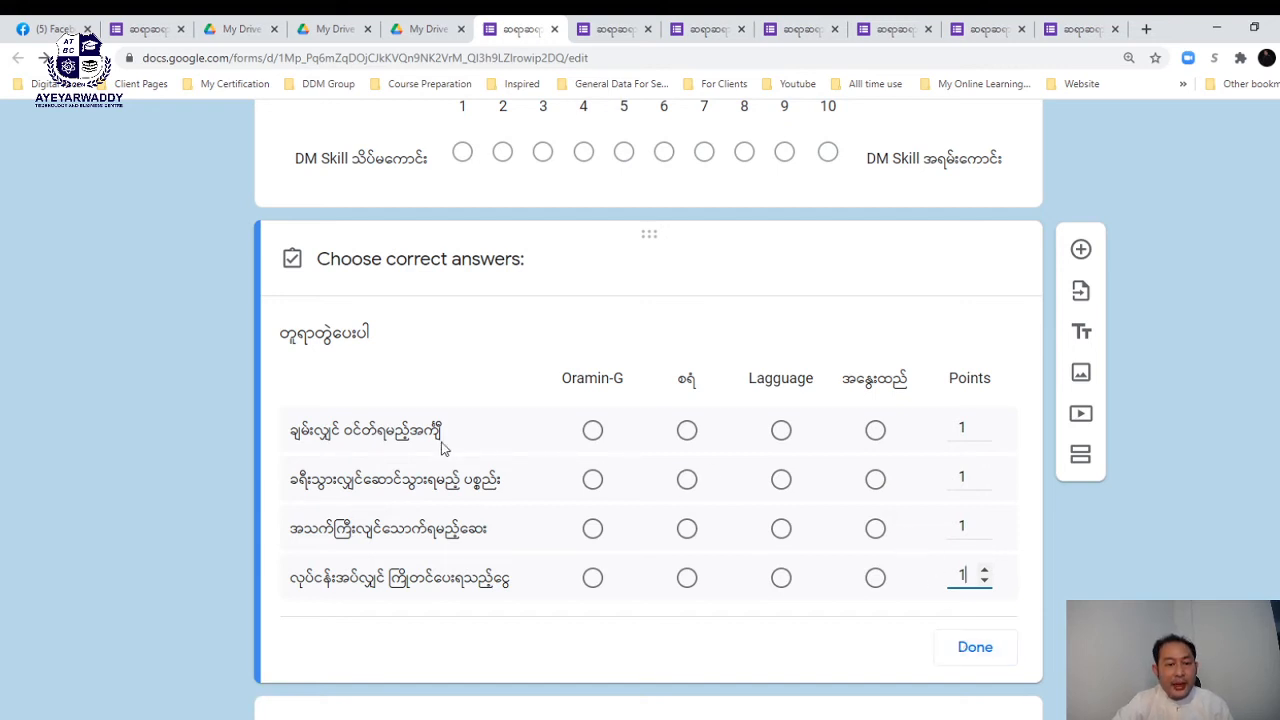
- Mark each row's correct column, including Lagguage for row two, and finish the answer key
left_click(875, 431)
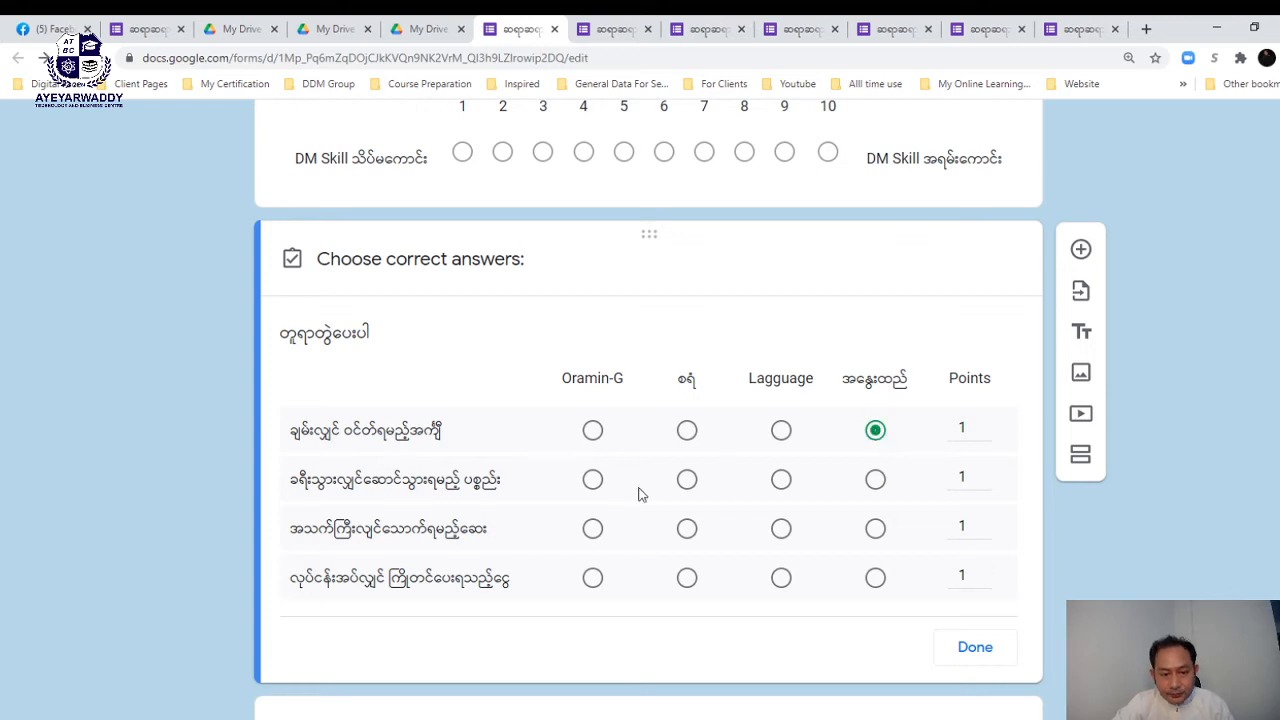
left_click(781, 482)
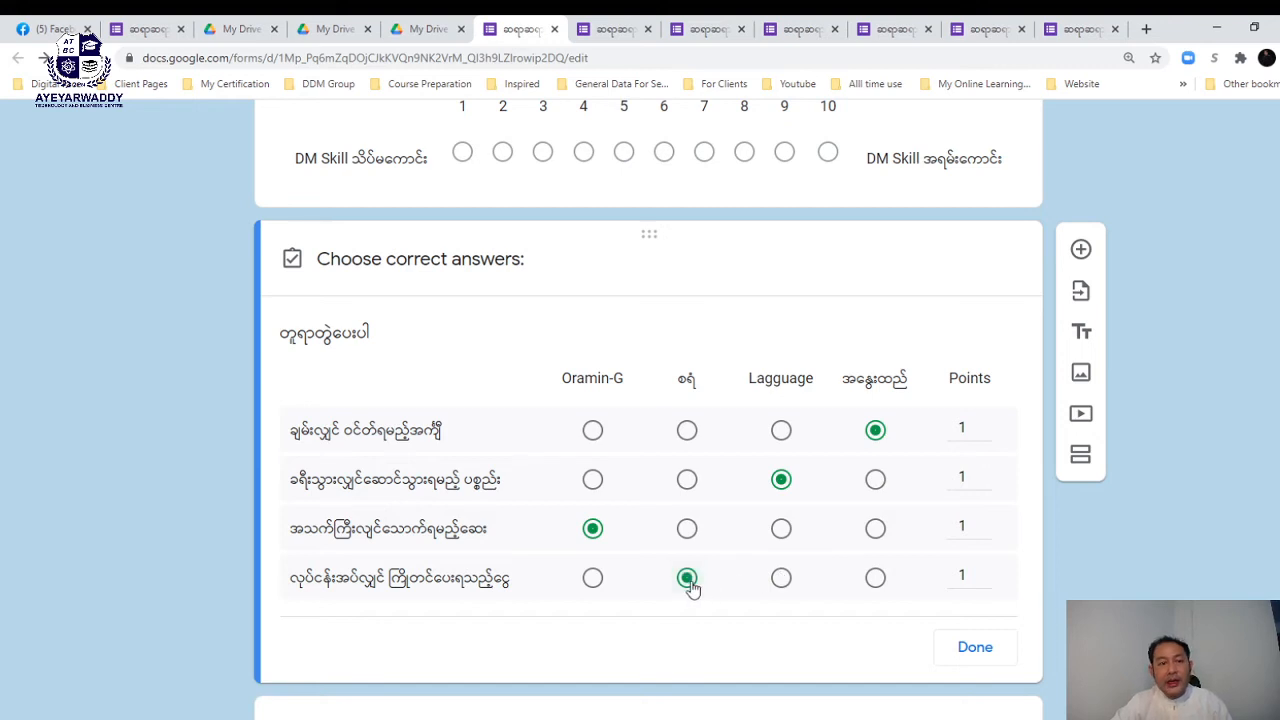
left_click(975, 648)
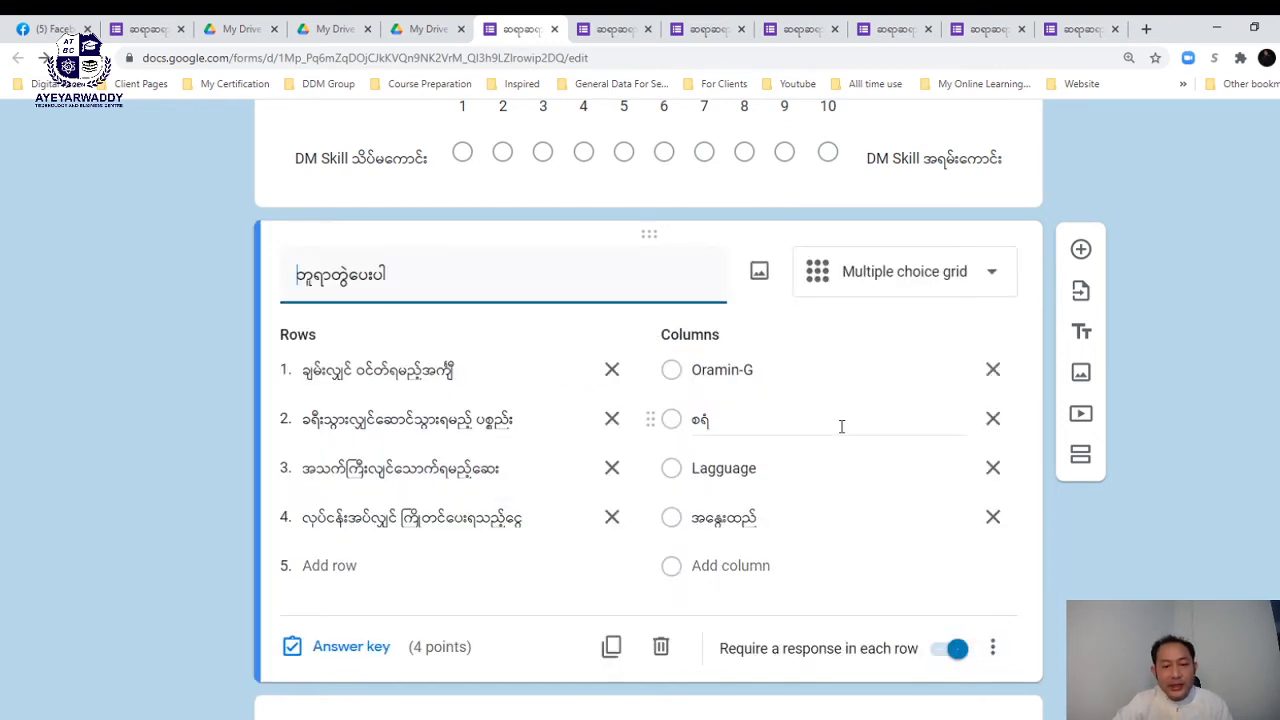
left_click(422, 650)
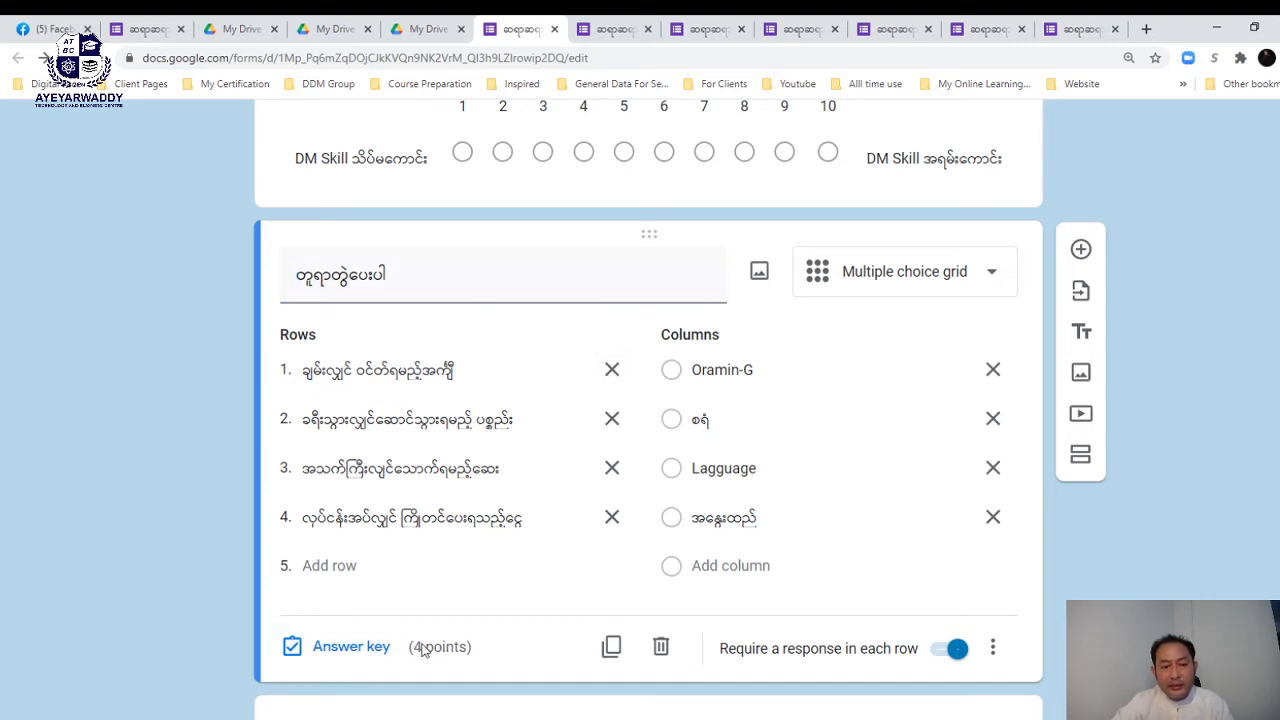
- Change all four grid rows' points from 1 to 25 in the answer key and save
left_click(350, 647)
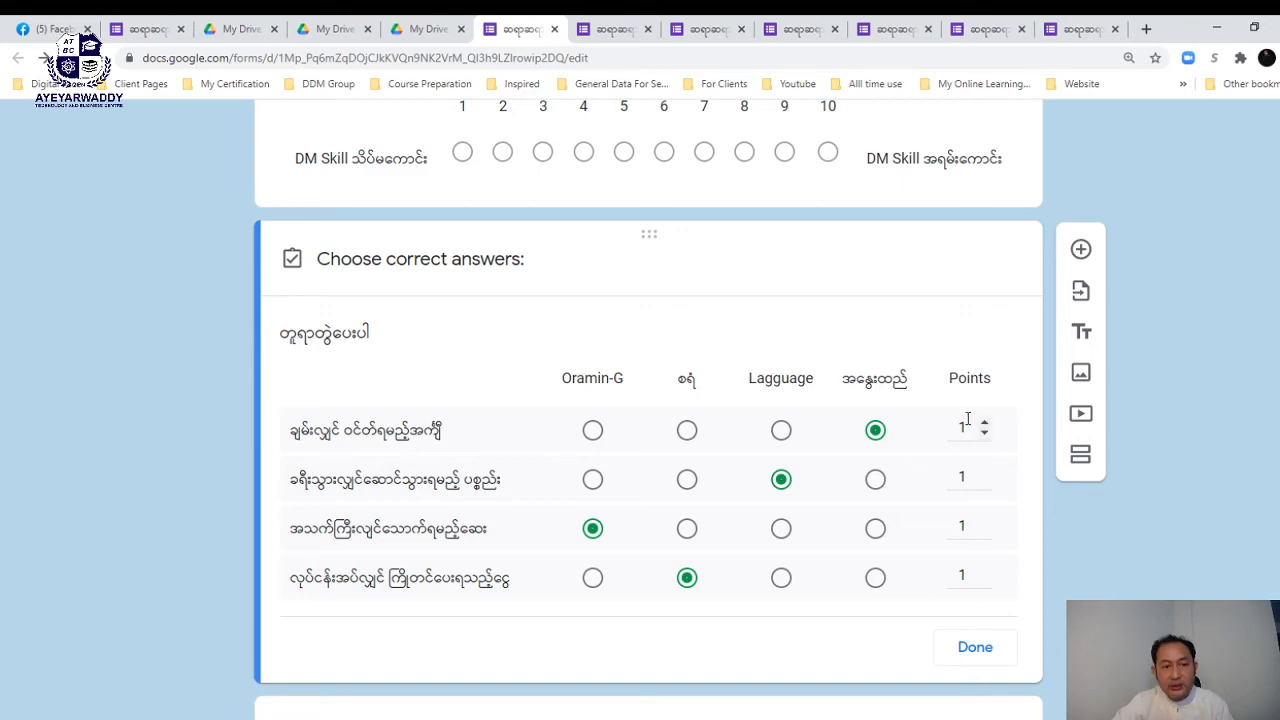
scroll(968, 420, "up", 6)
scroll(966, 423, "down", 5)
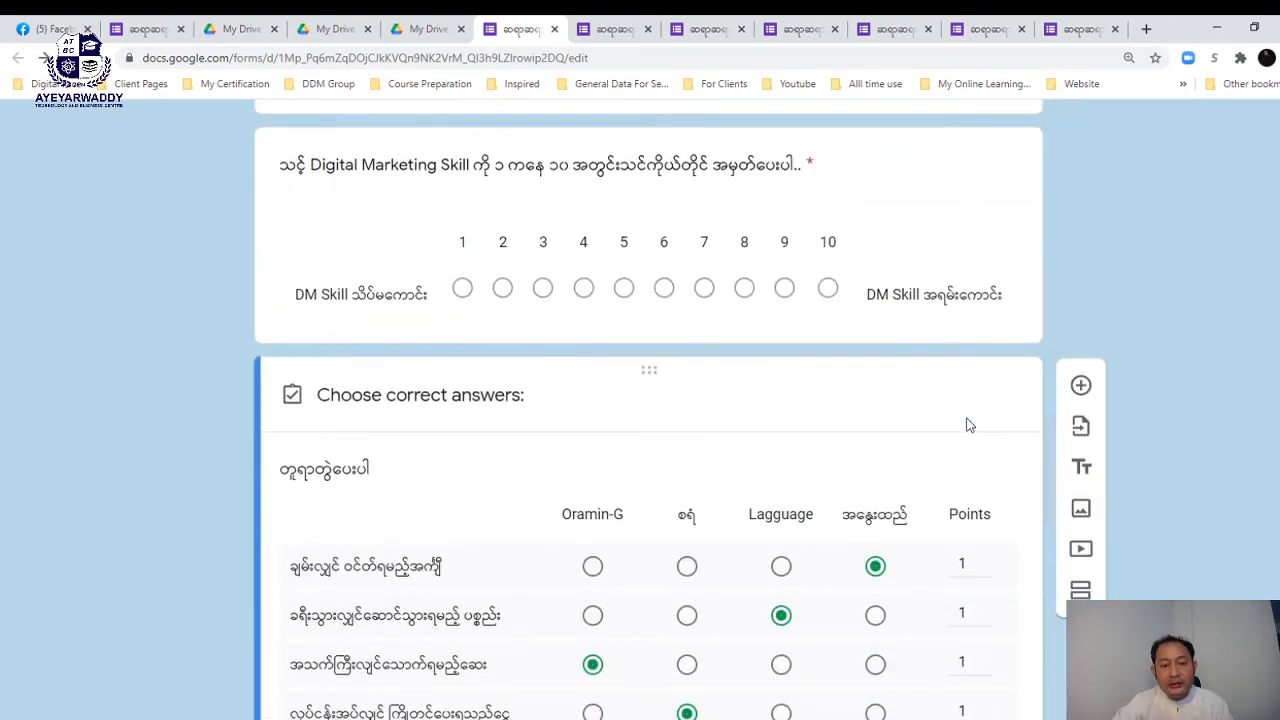
scroll(966, 425, "down", 3)
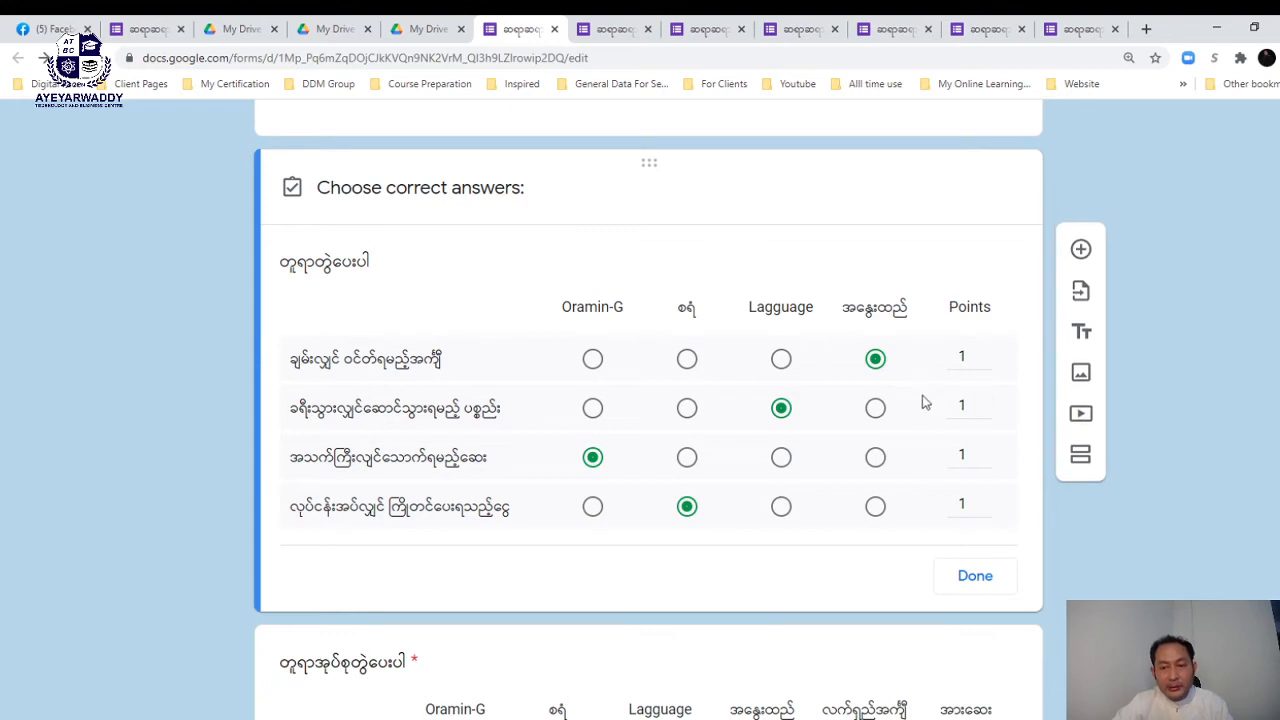
double_click(958, 356)
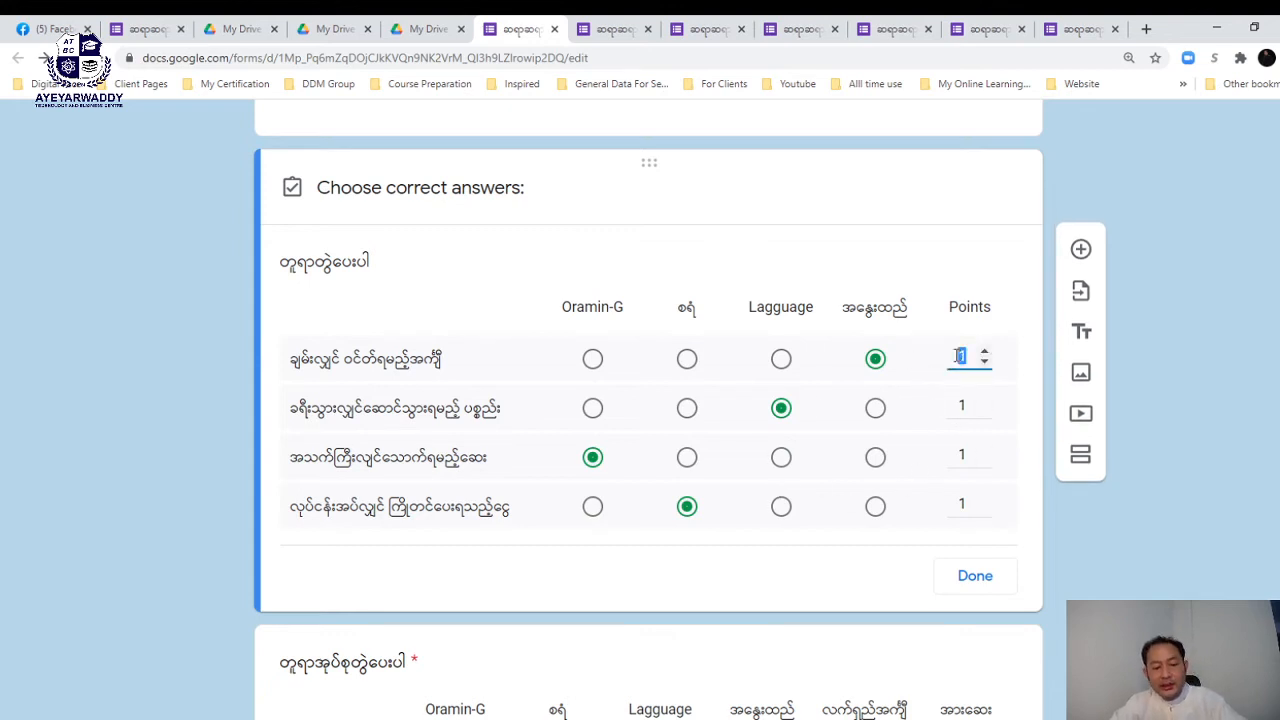
type("25")
double_click(962, 404)
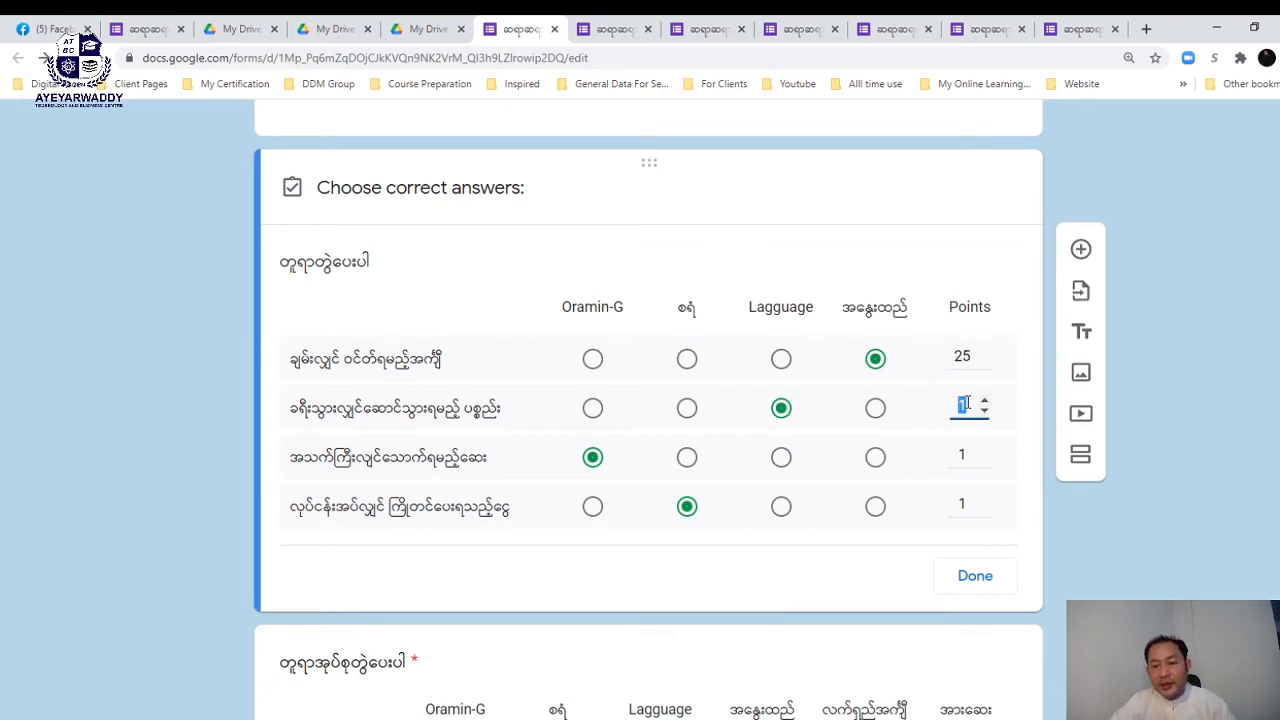
type("25")
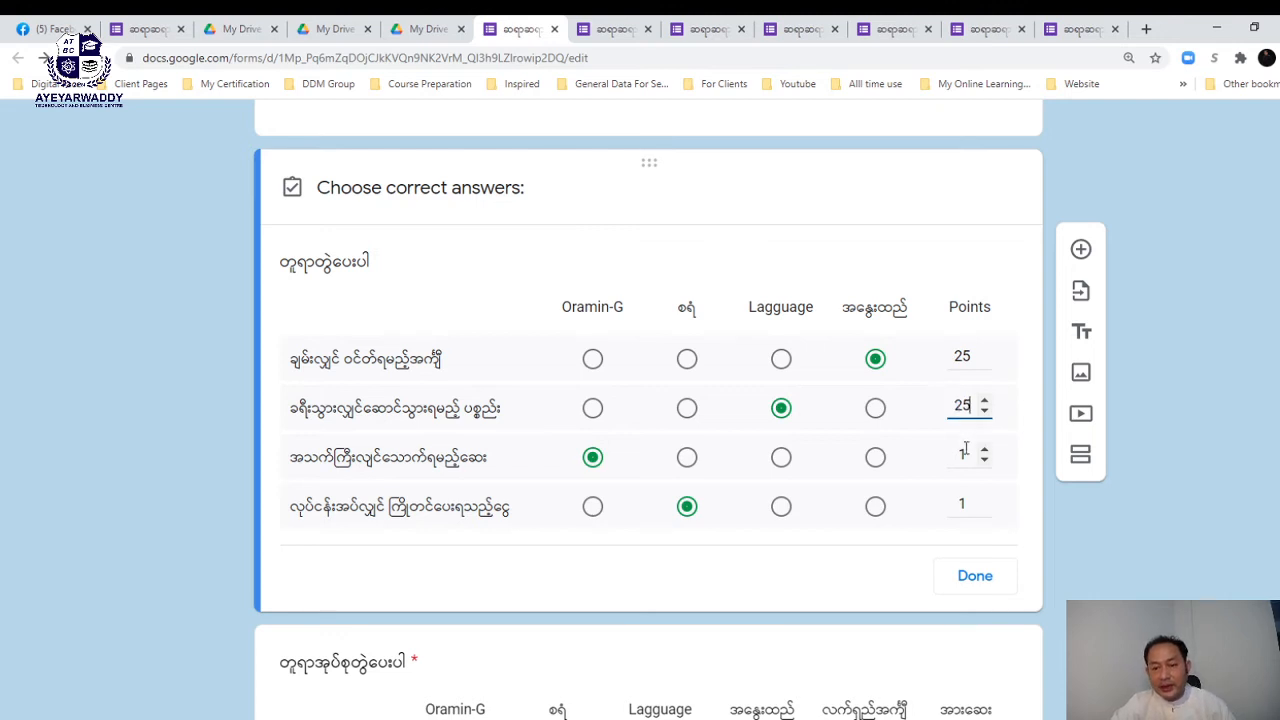
double_click(956, 452)
type("25")
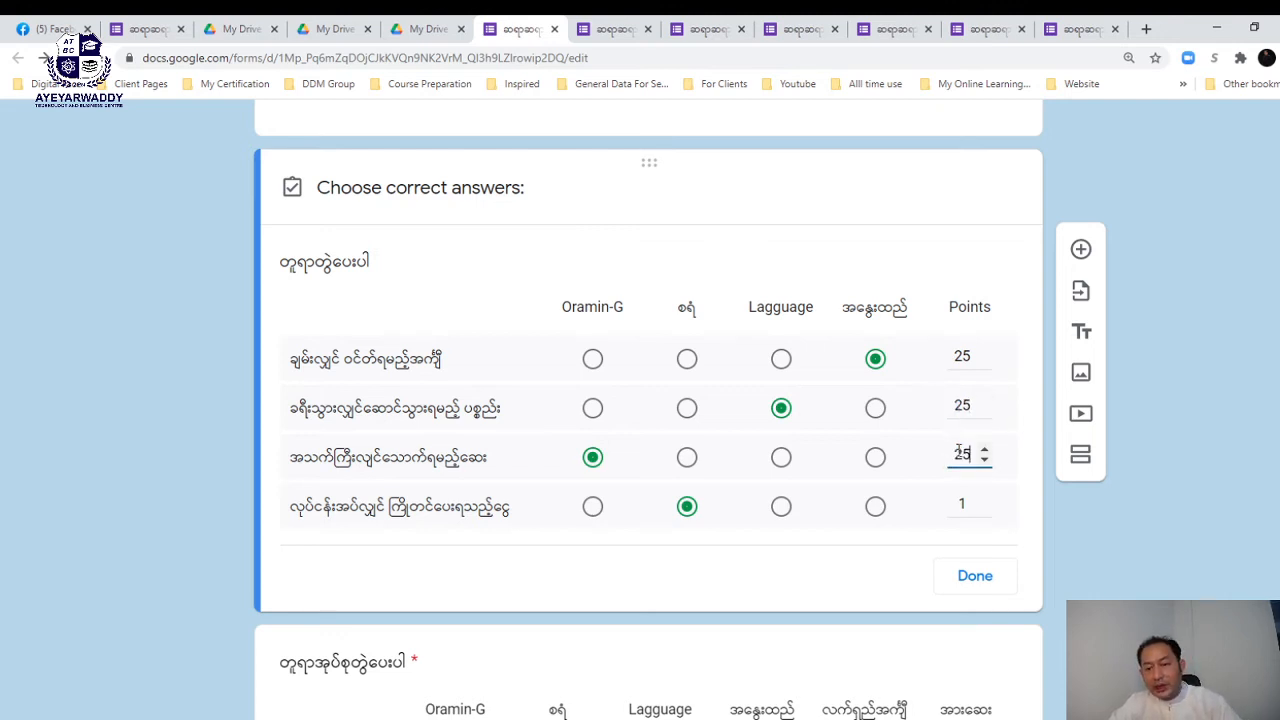
double_click(960, 506)
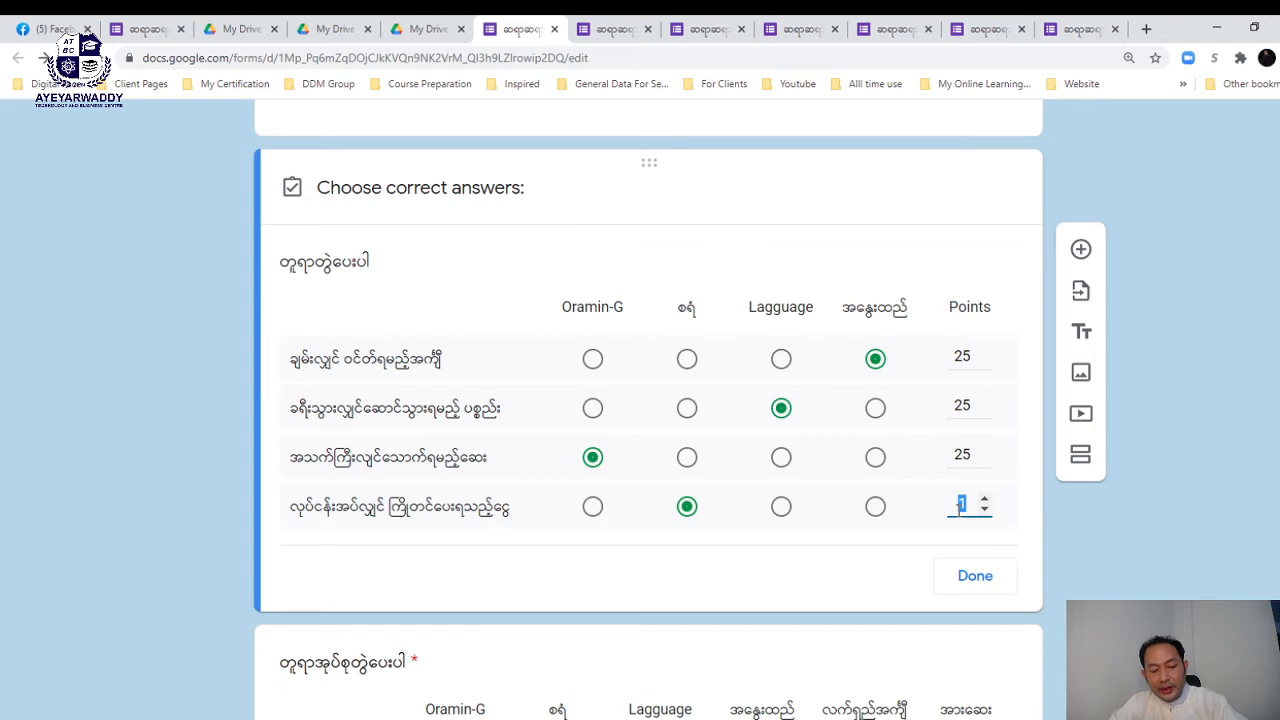
type("25")
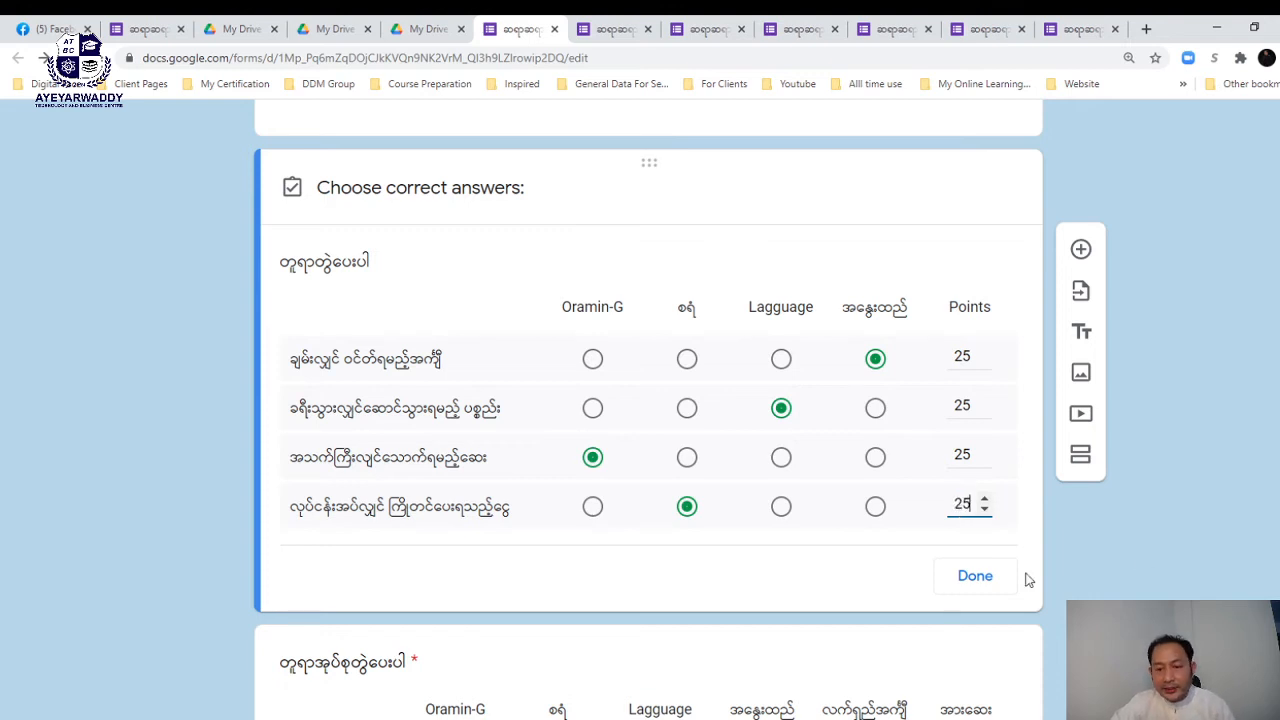
left_click(993, 578)
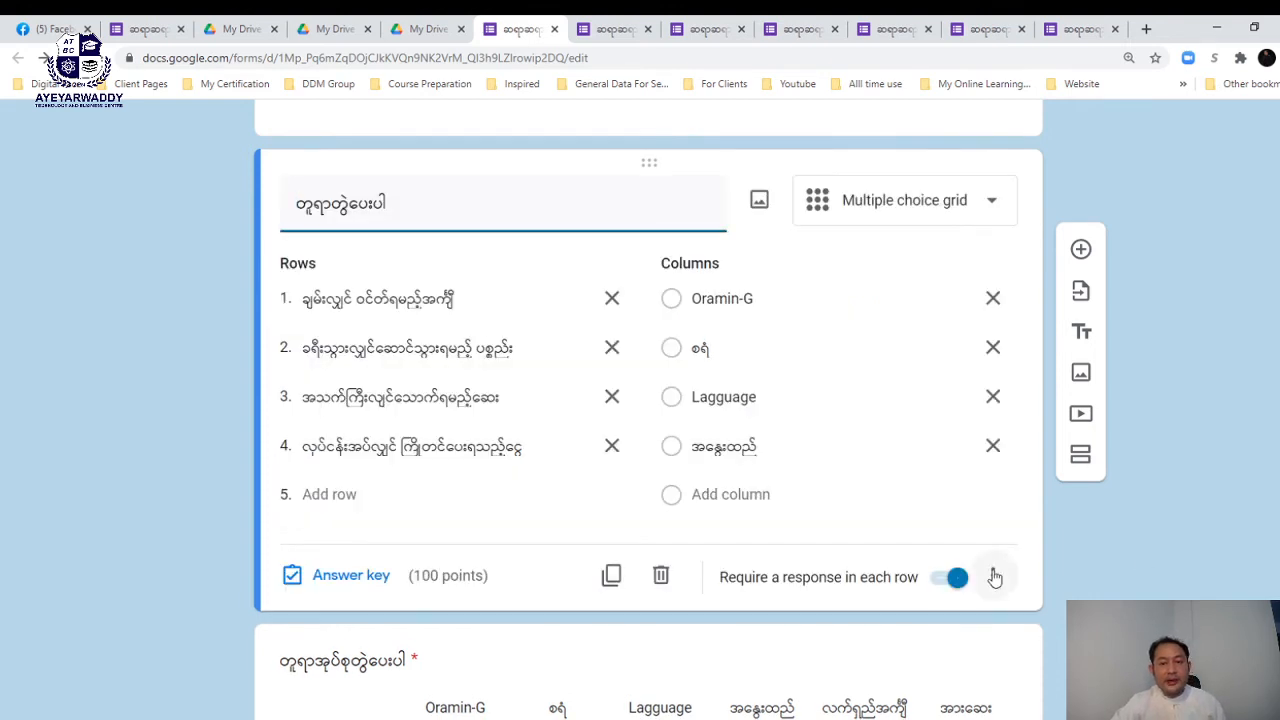
scroll(845, 370, "up", 15)
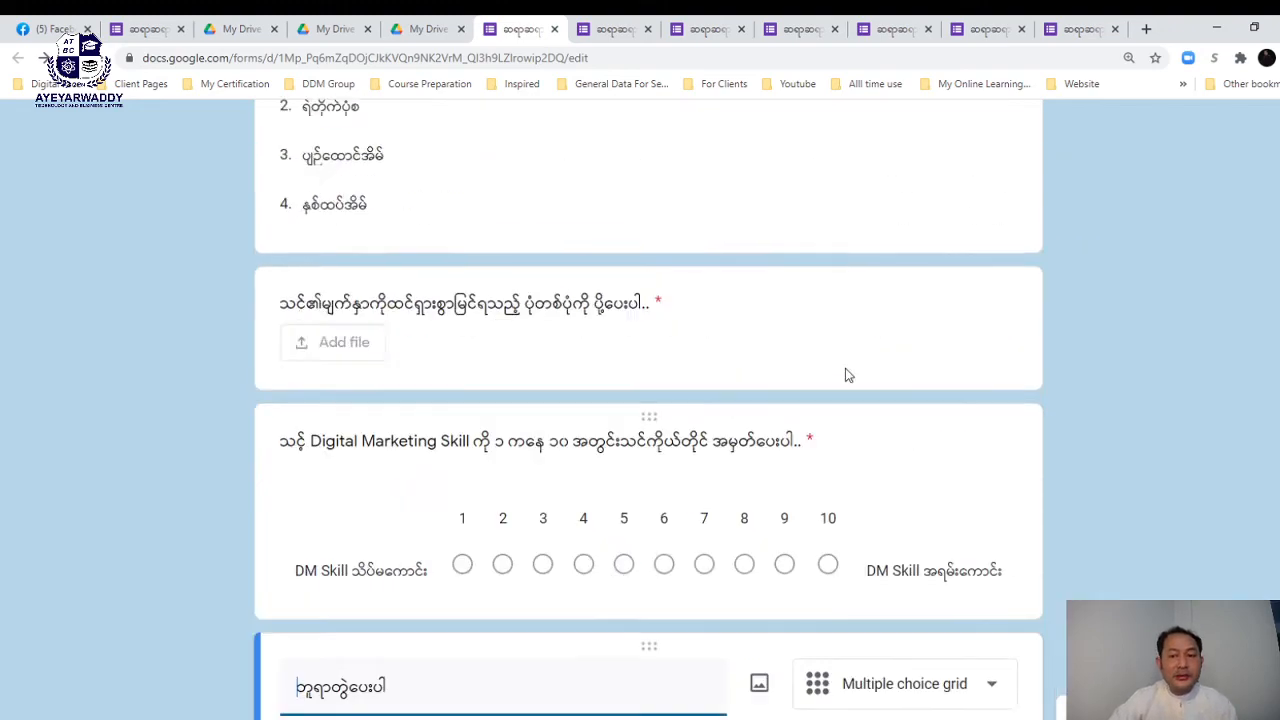
scroll(845, 375, "down", 15)
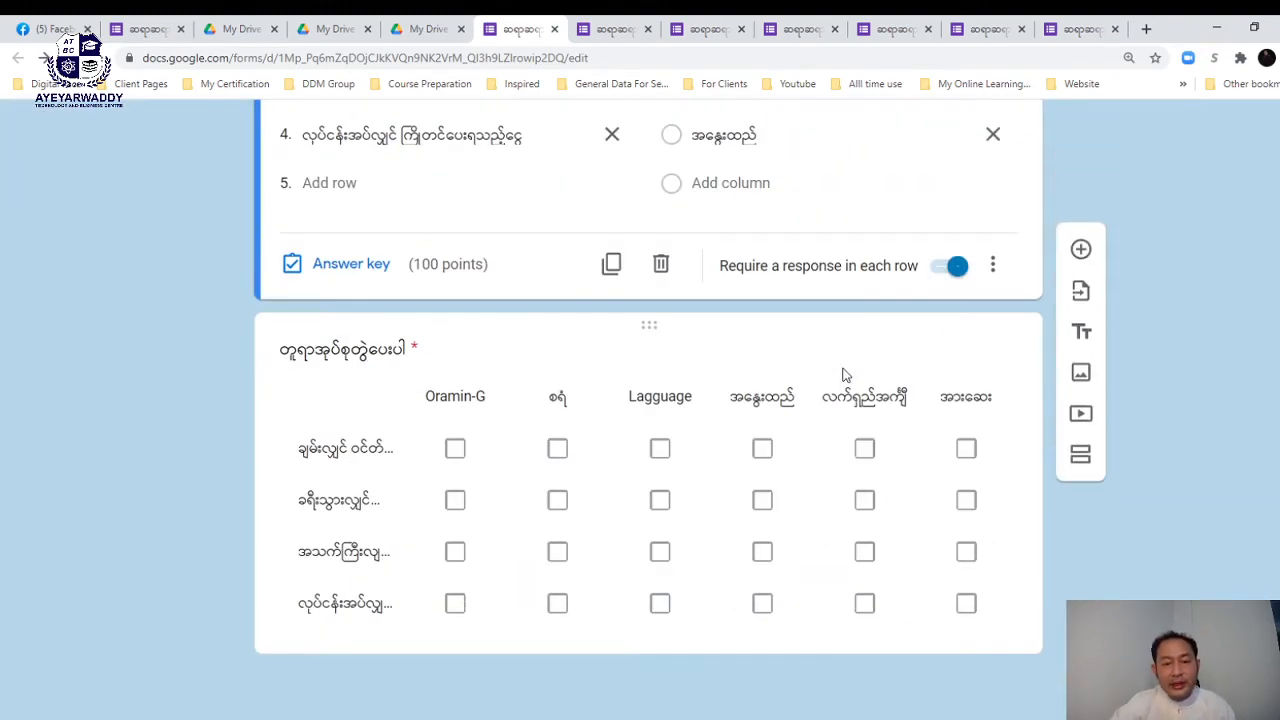
scroll(843, 375, "up", 2)
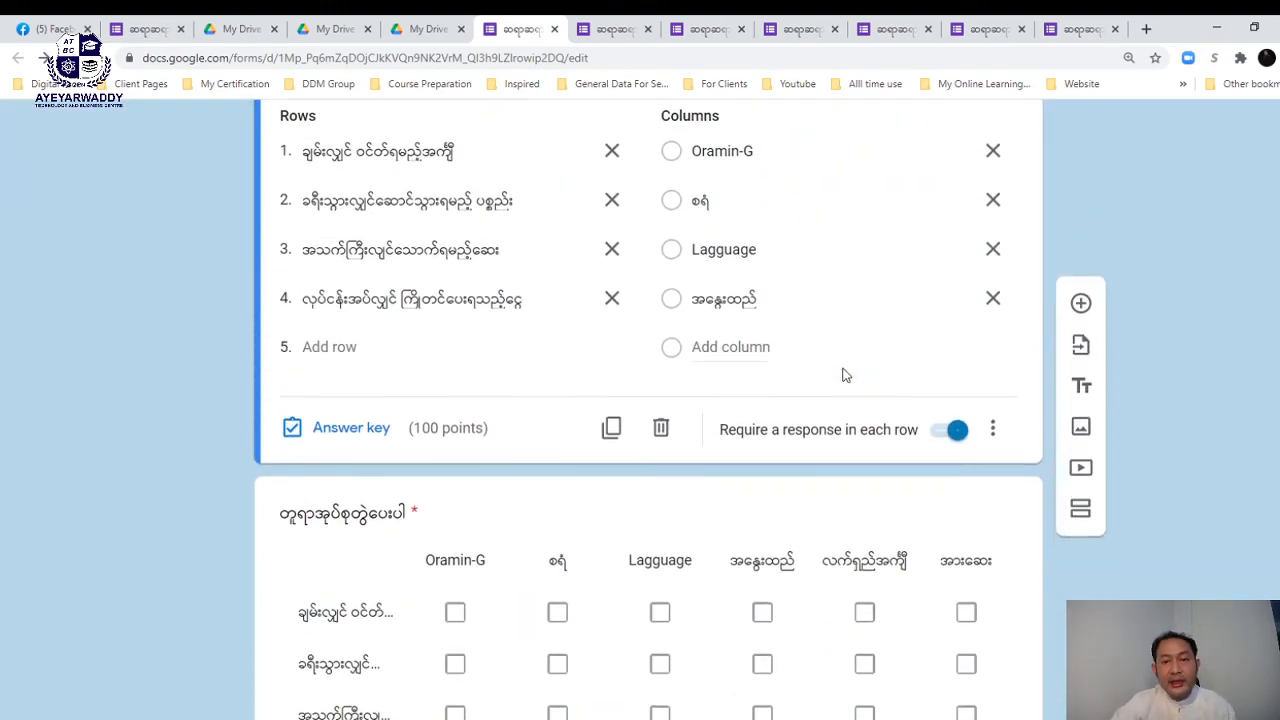
scroll(842, 374, "up", 10)
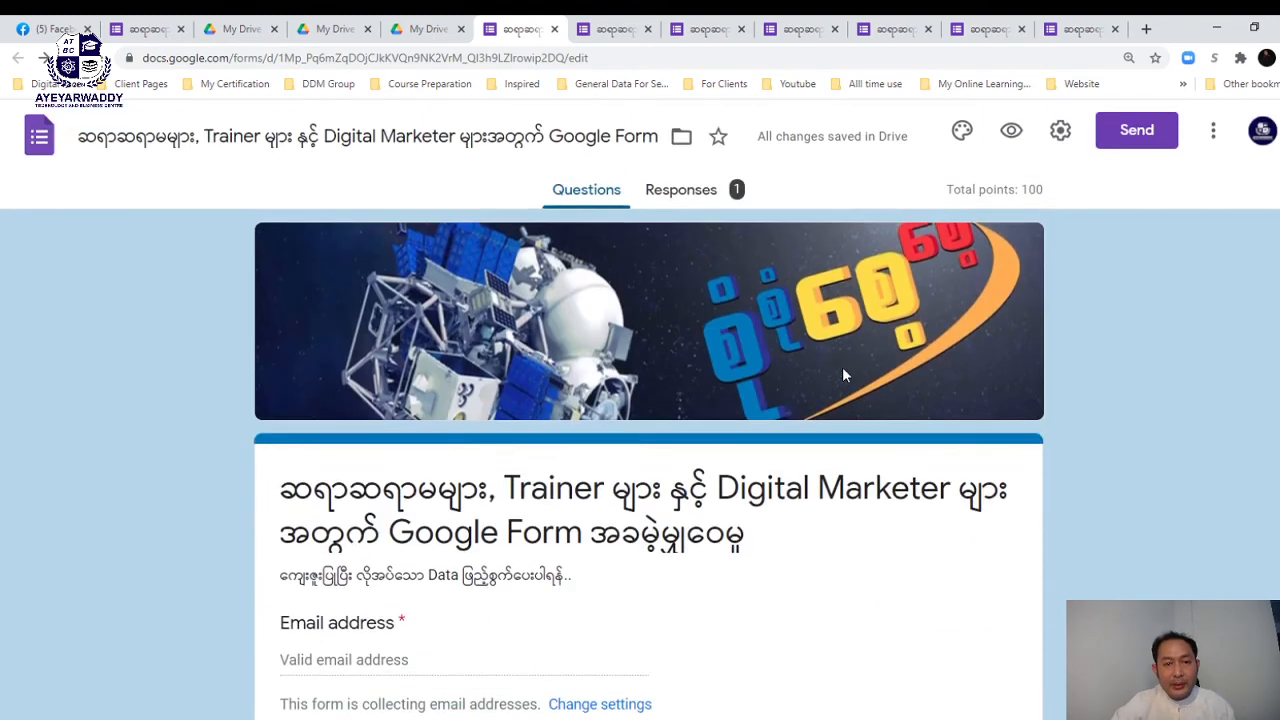
scroll(843, 368, "up", 1)
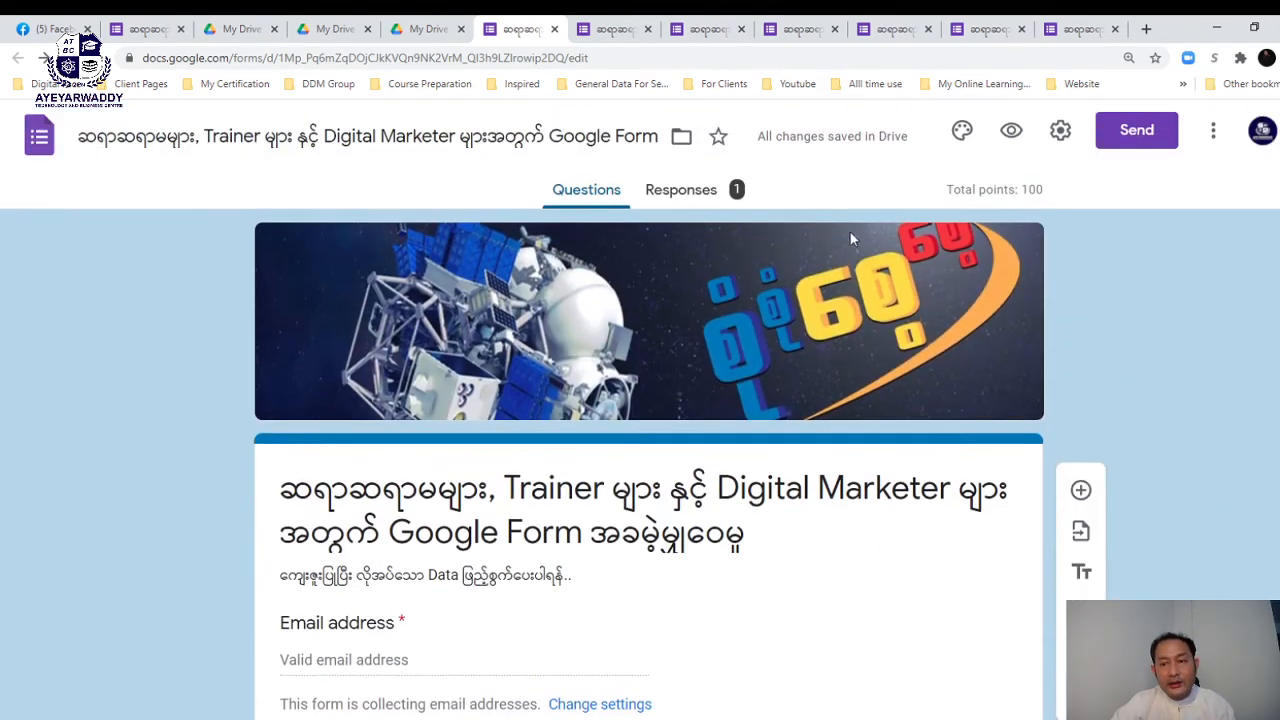
- Open the quiz preview and enter the respondent's Gmail email address
left_click(1012, 131)
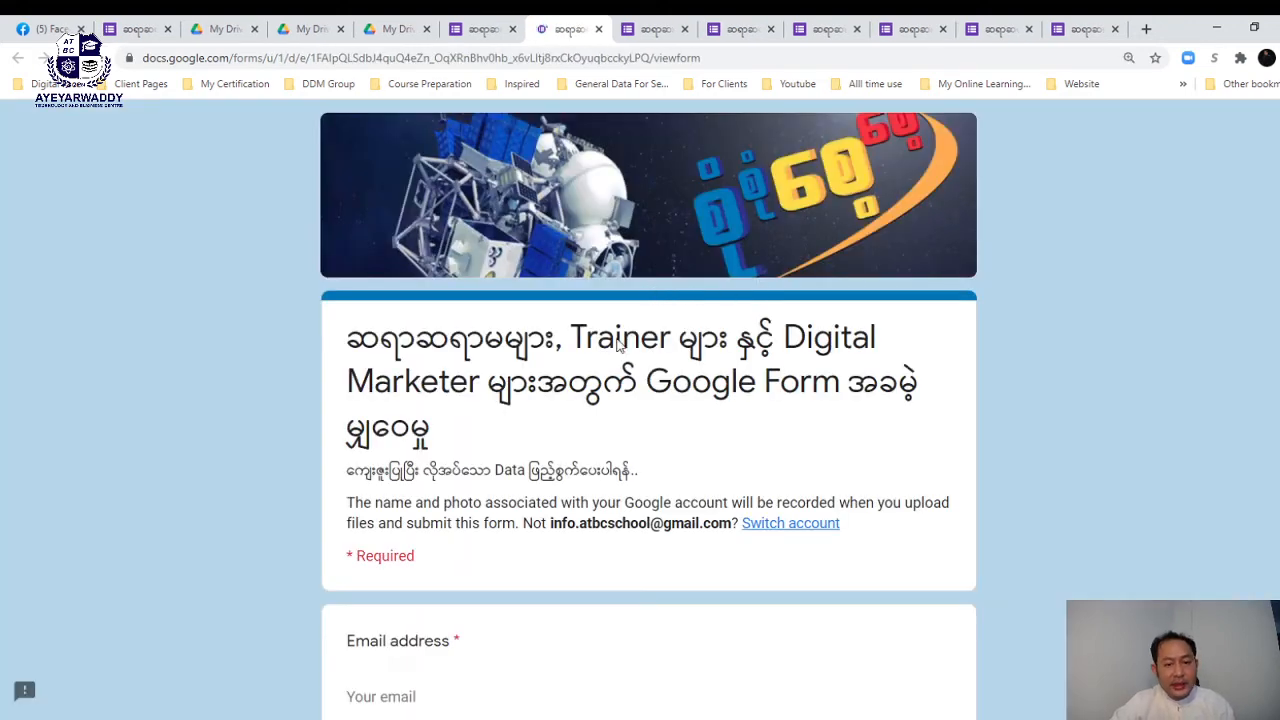
scroll(610, 355, "down", 3)
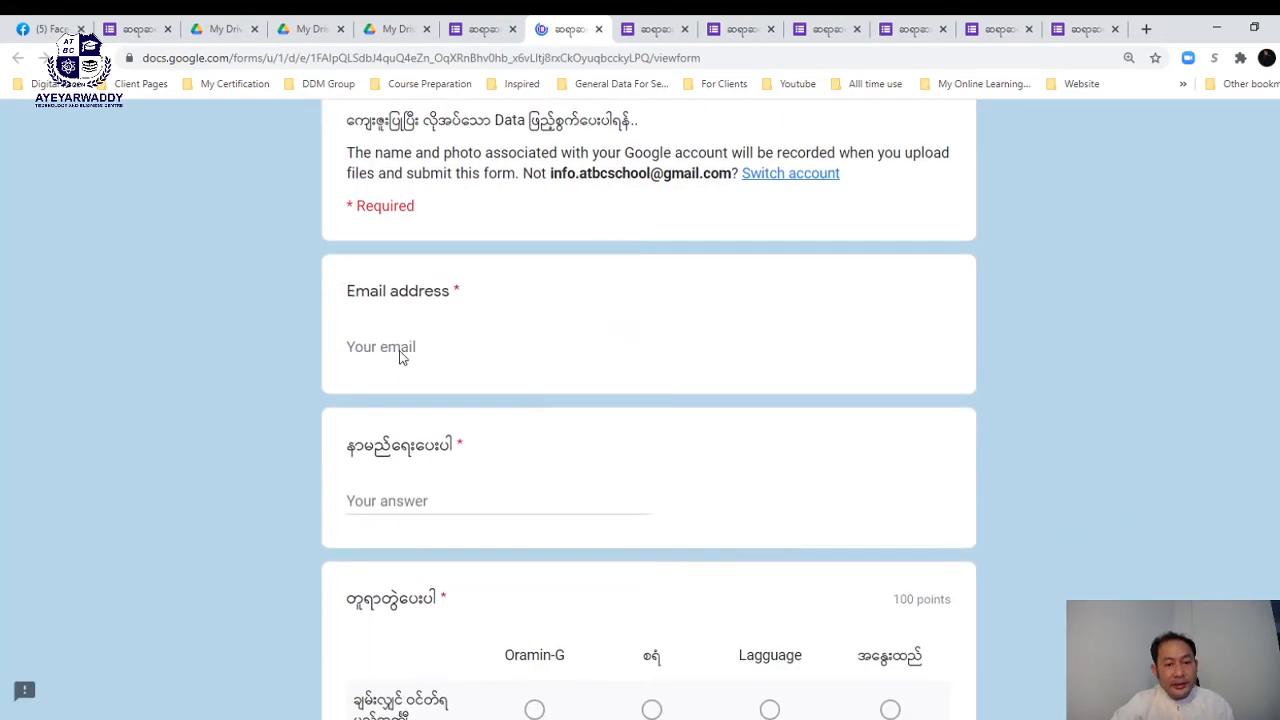
left_click(395, 346)
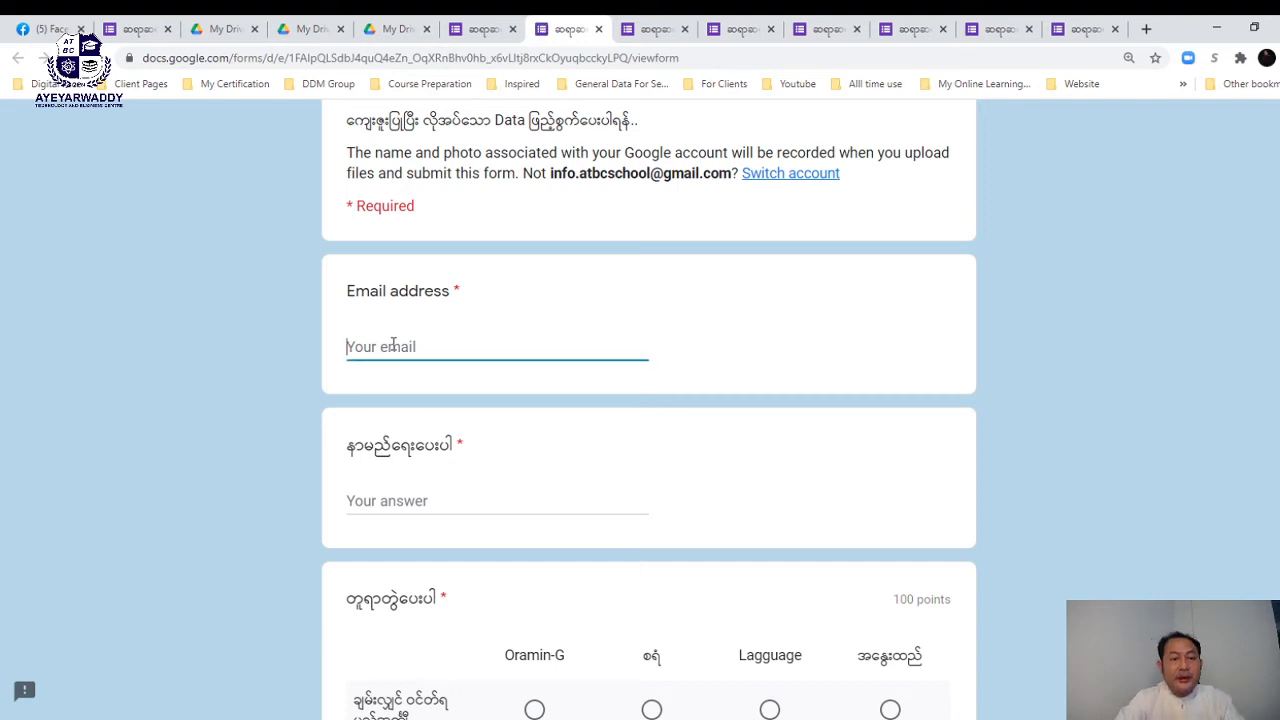
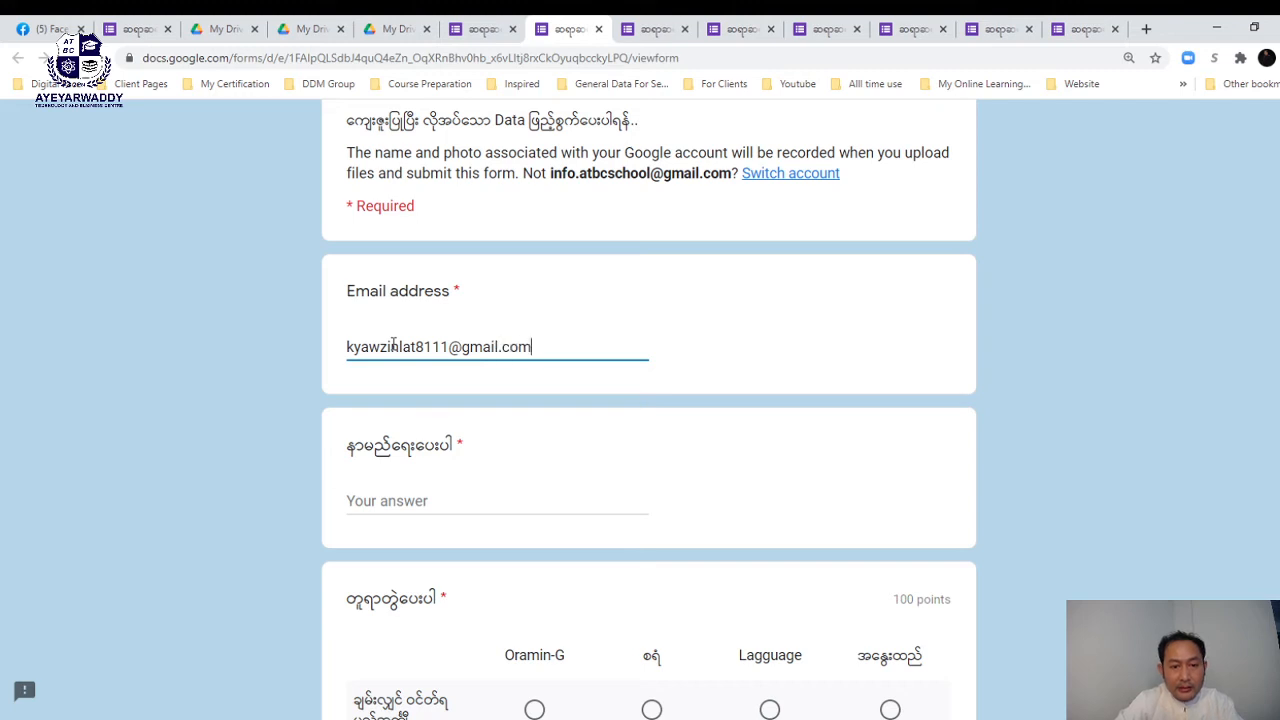
- Fill in the respondent's name
left_click(355, 503)
type("lkg;lr")
scroll(537, 498, "down", 3)
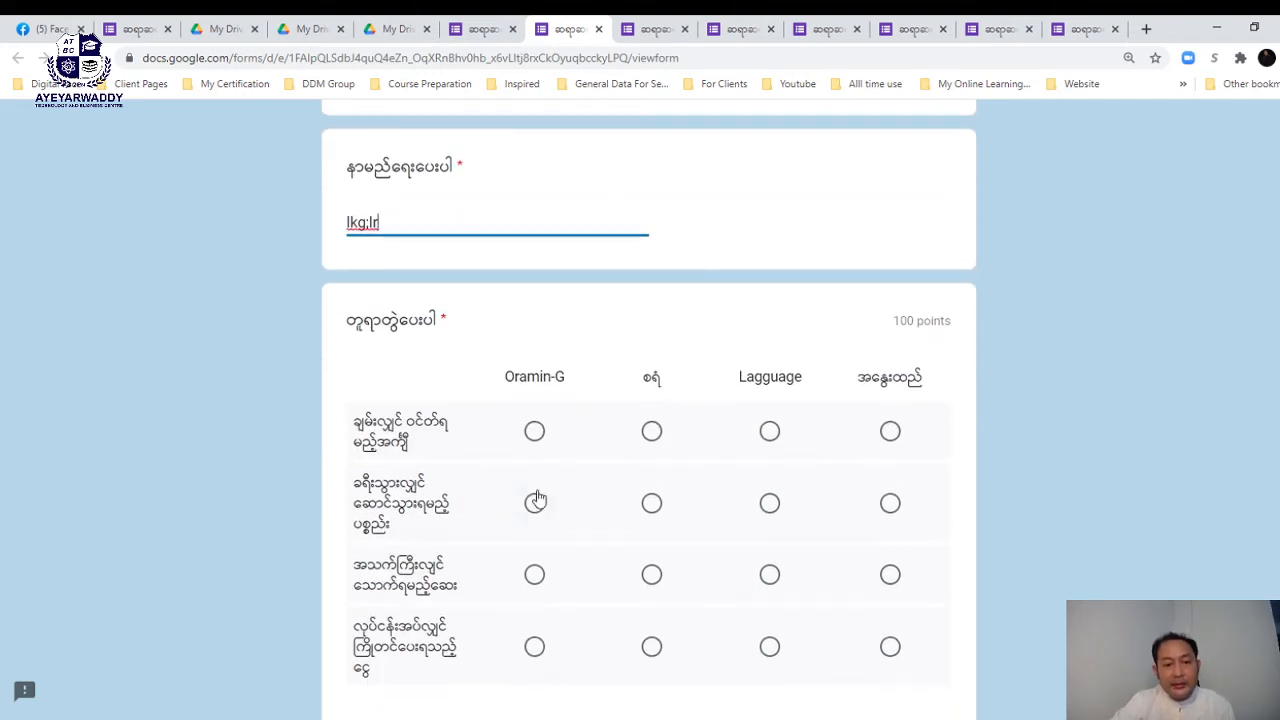
scroll(651, 438, "down", 1)
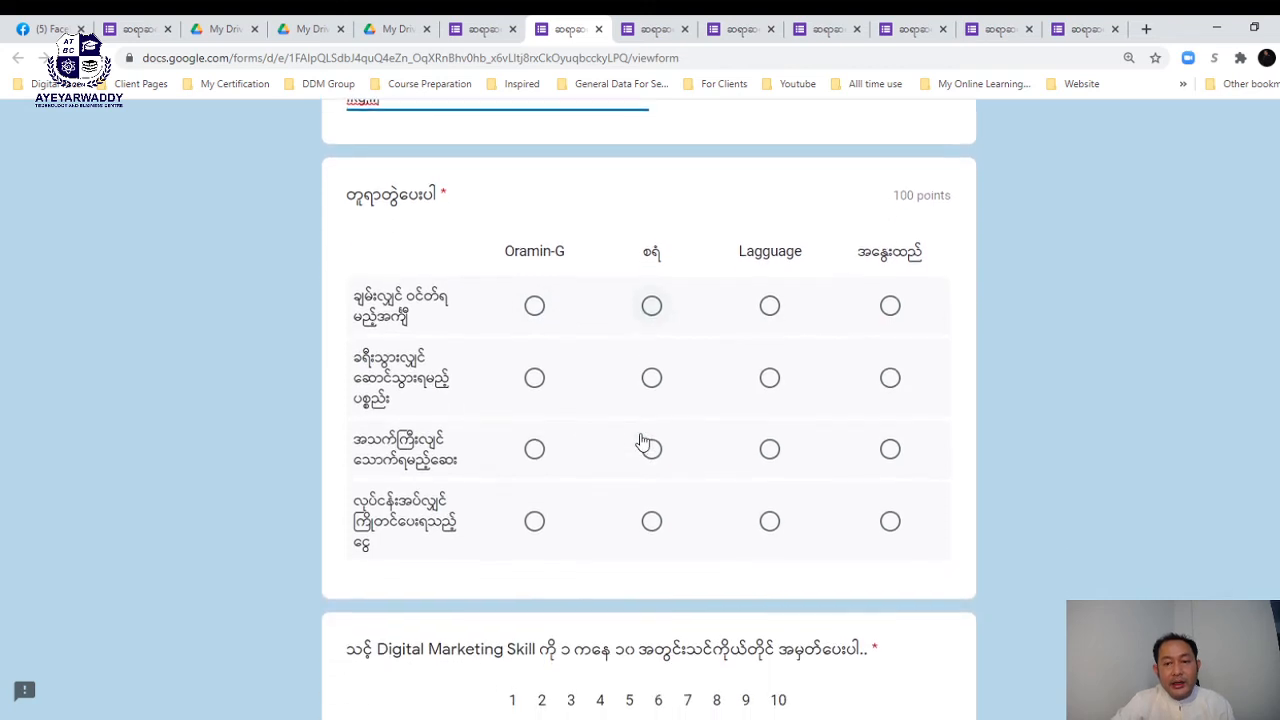
- Answer each grid row: last column, Lagguage, Oramin-G, and the second column
left_click(891, 309)
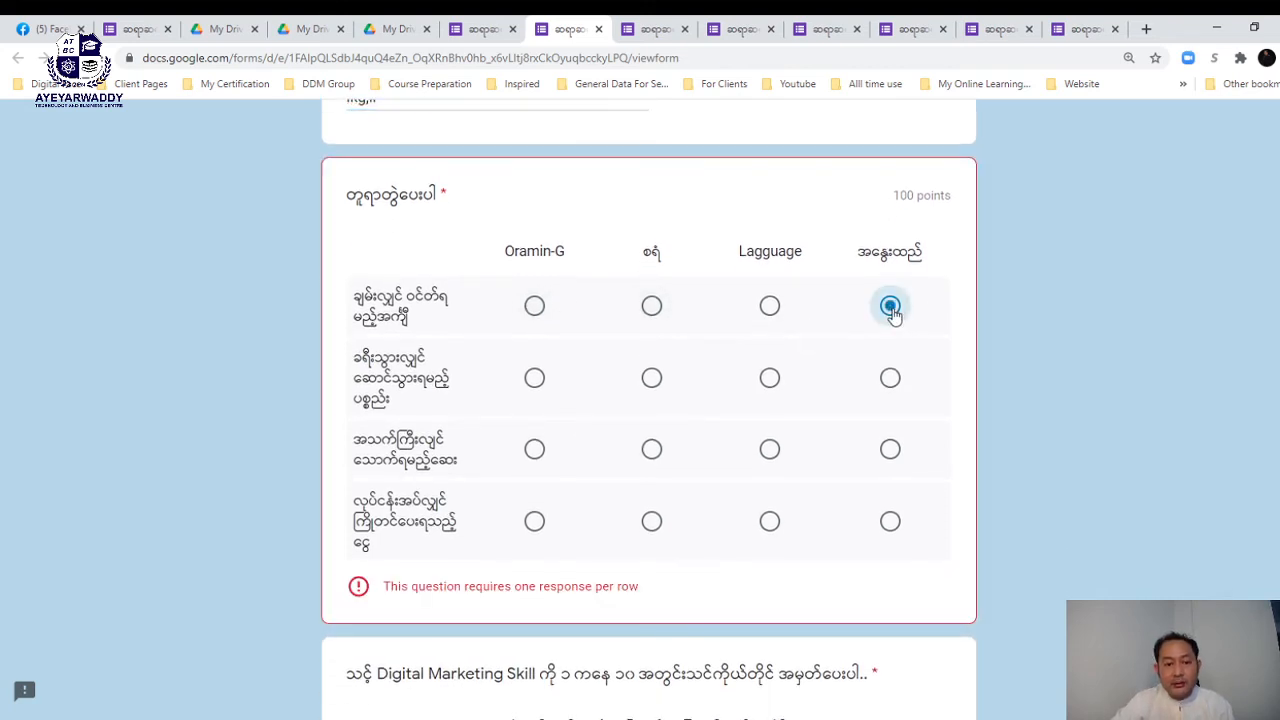
scroll(891, 300, "down", 5)
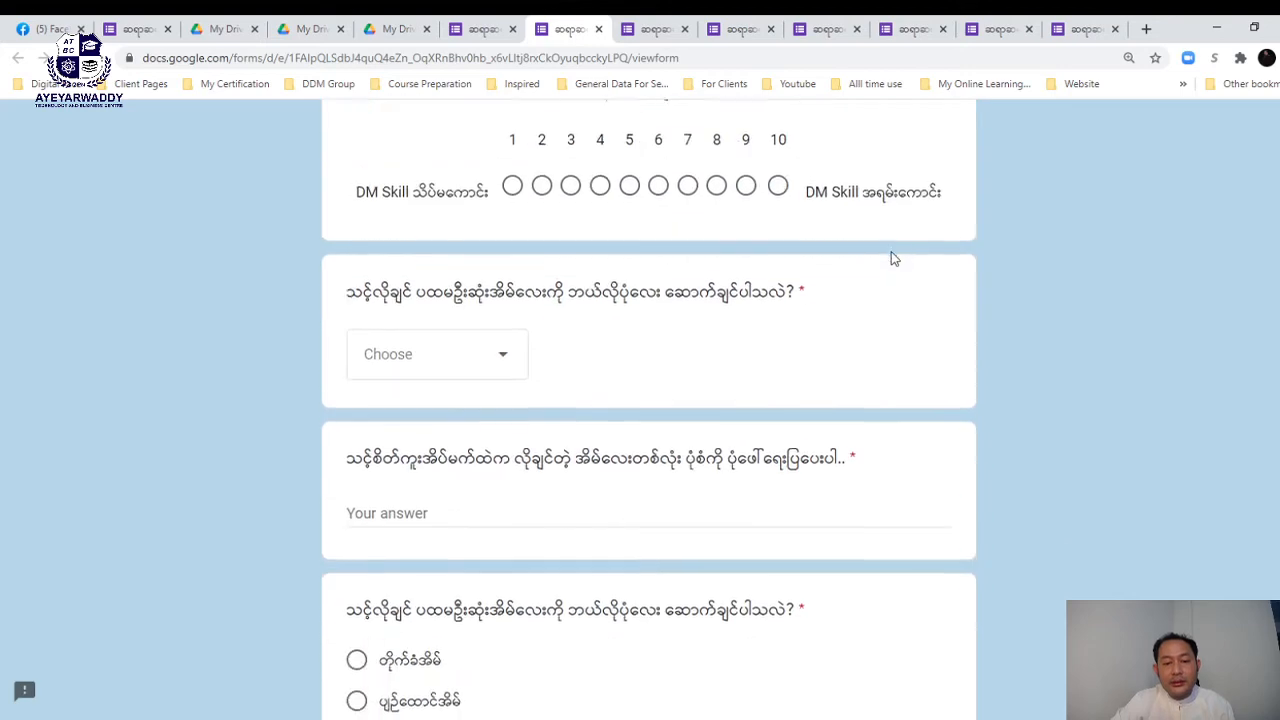
scroll(891, 258, "up", 3)
scroll(893, 259, "up", 1)
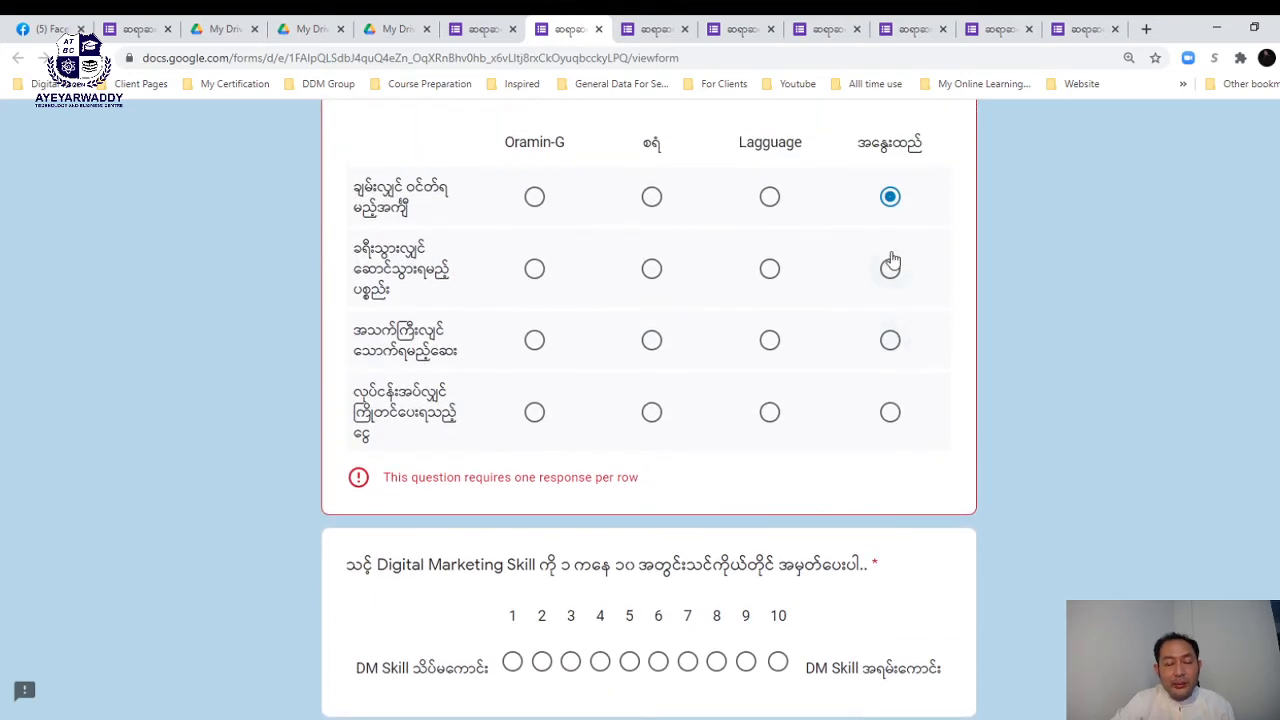
scroll(792, 243, "up", 1)
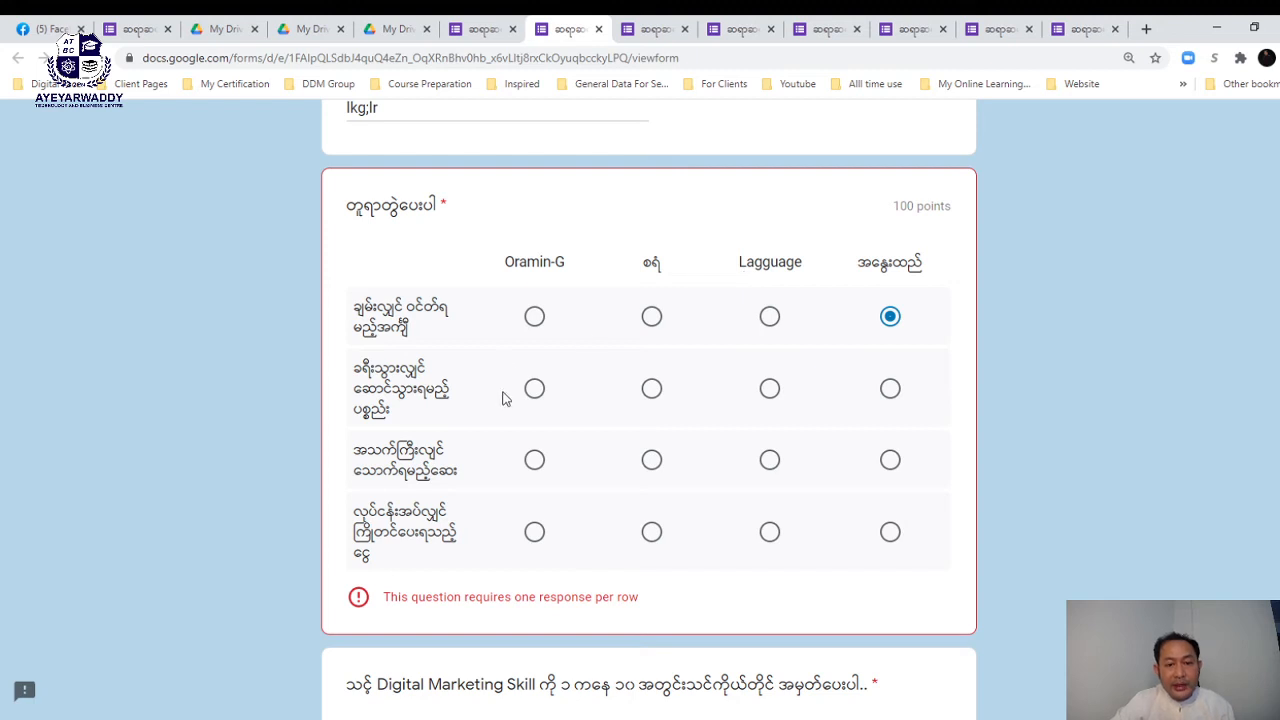
left_click(773, 391)
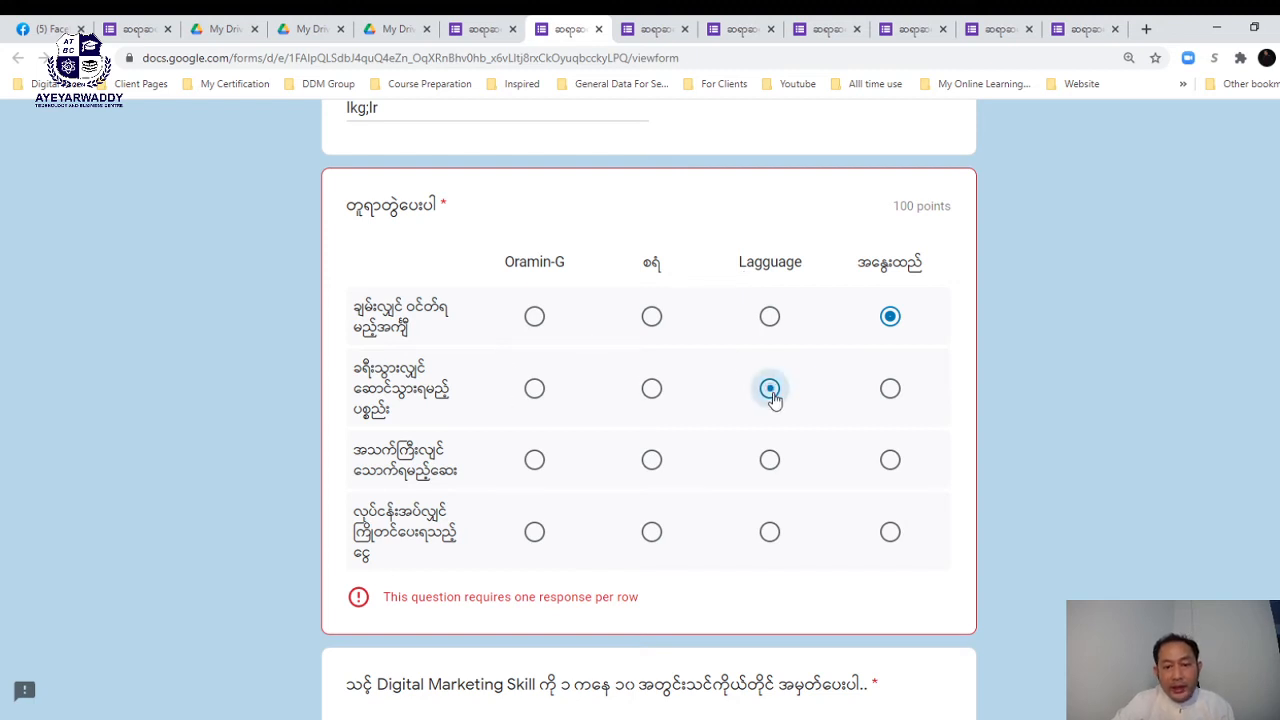
left_click(534, 459)
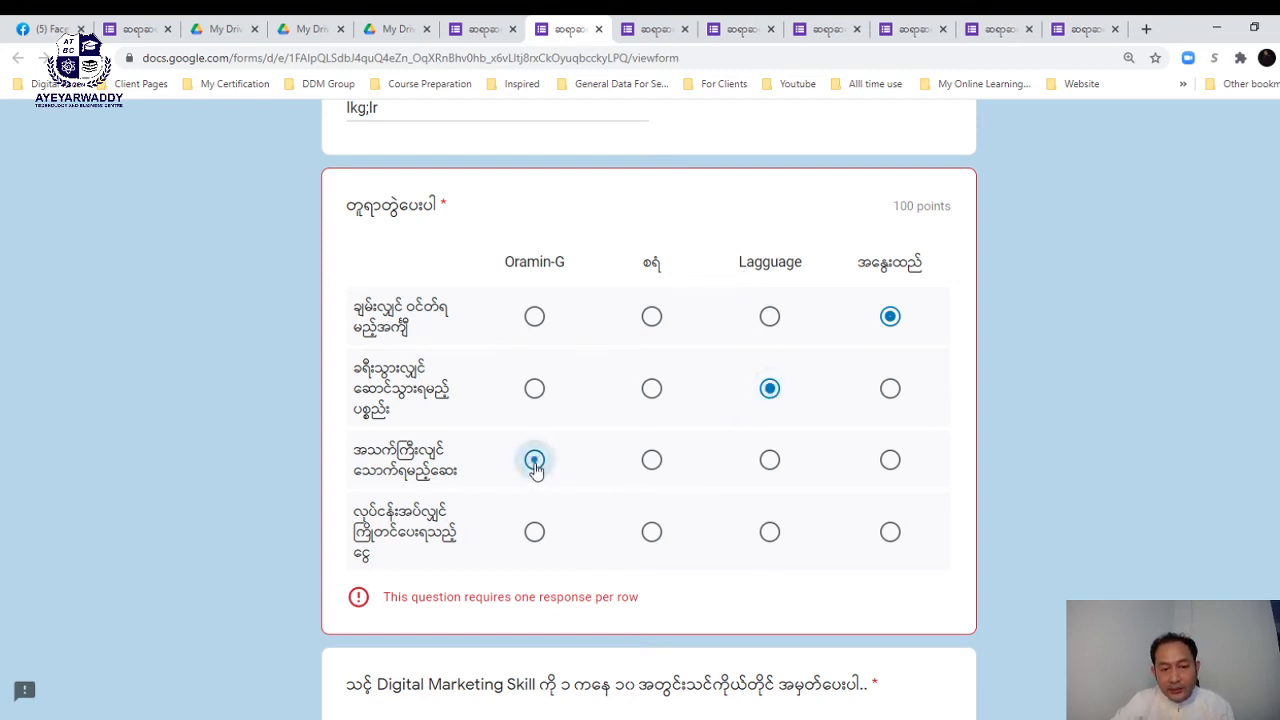
left_click(652, 533)
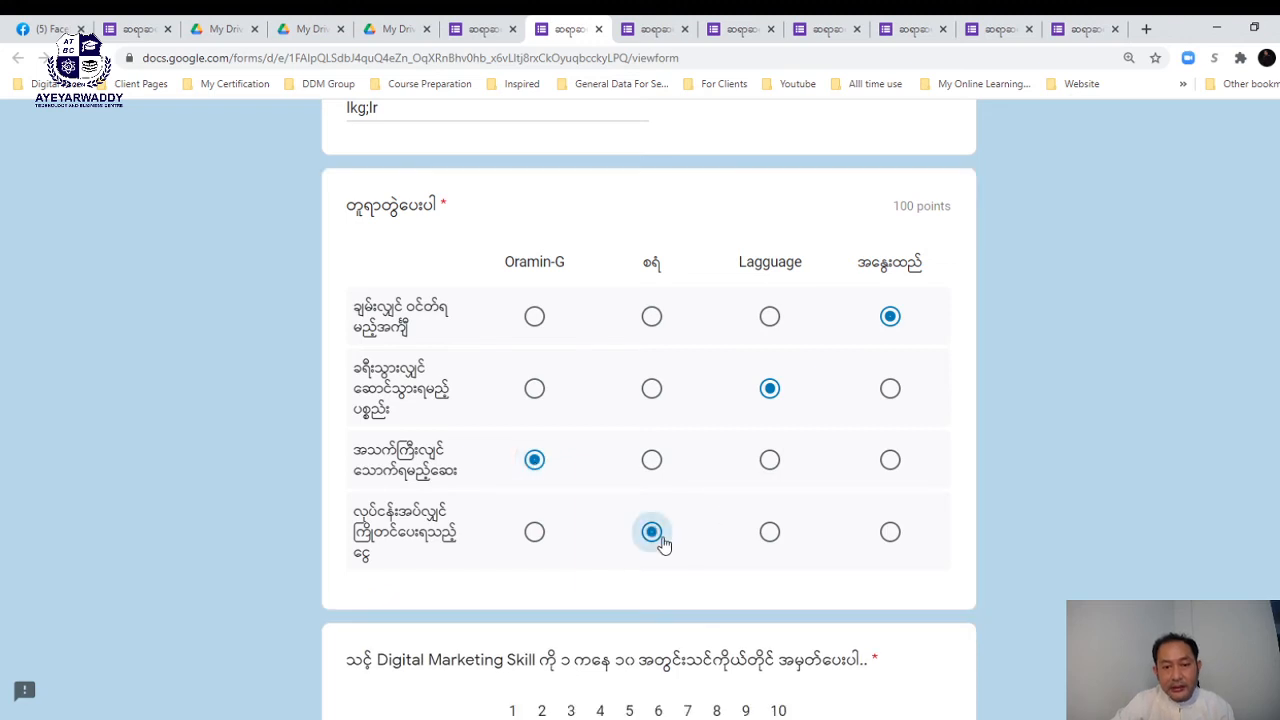
scroll(660, 544, "down", 2)
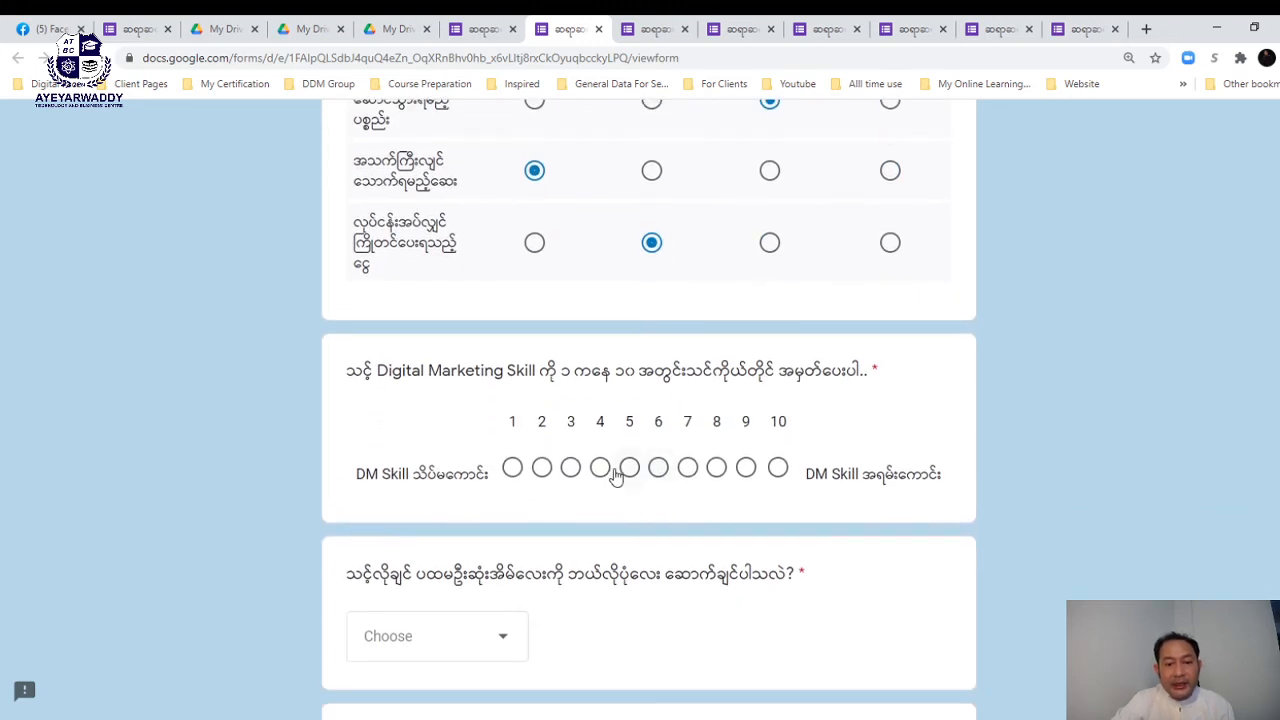
- Rate Digital Marketing Skill 5, pick ရဲတိုက်ပုံစံ in the dropdown, and answer 'dhgtrg'
left_click(629, 463)
scroll(616, 477, "down", 2)
scroll(616, 477, "down", 2)
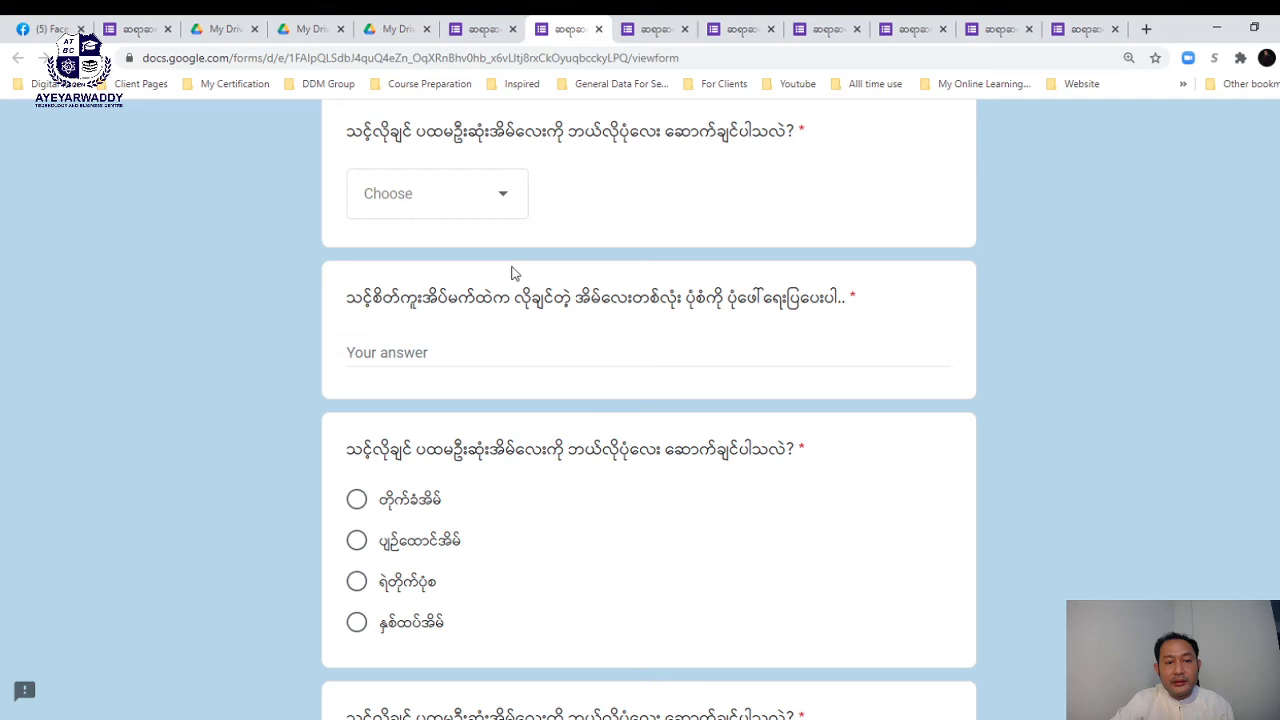
left_click(486, 186)
left_click(407, 312)
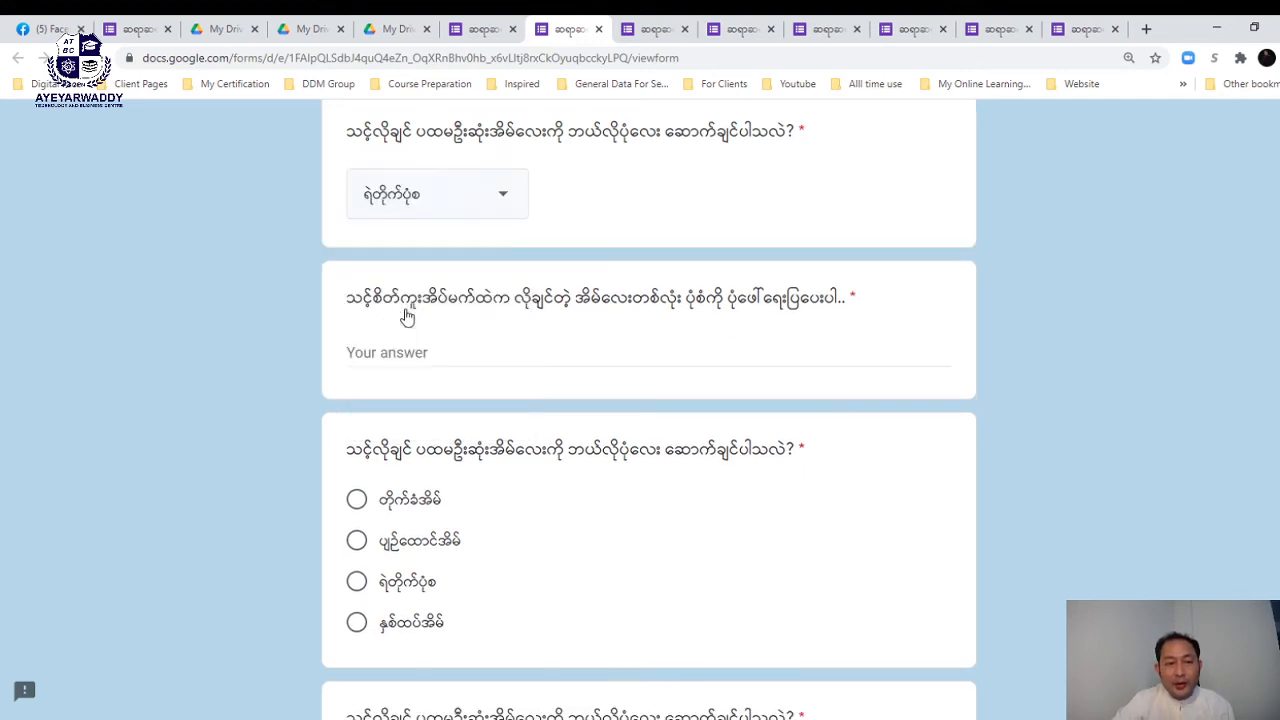
left_click(444, 349)
type("dhgtrg")
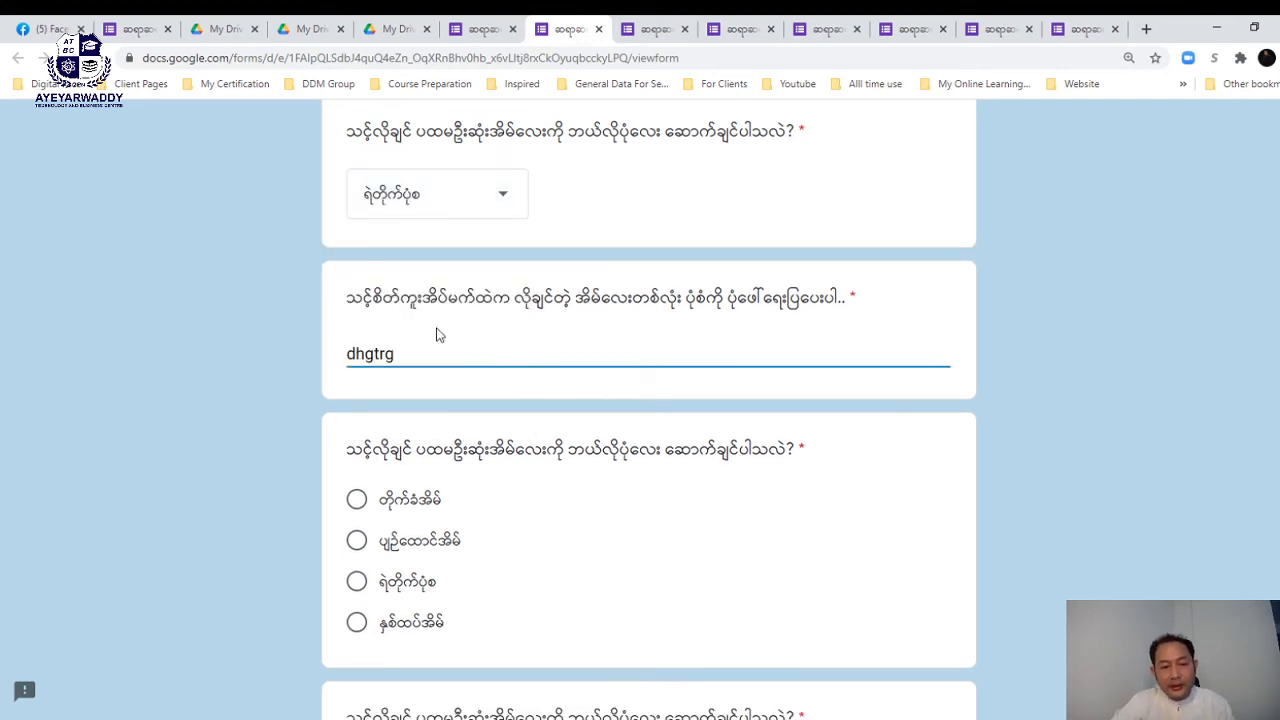
- Tick တိုက်ခံအိမ်, နှစ်ထပ်အိမ် and ရဲတိုက်ပုံစံ in the house checkbox question
left_click(357, 499)
scroll(366, 424, "down", 1)
scroll(366, 424, "down", 5)
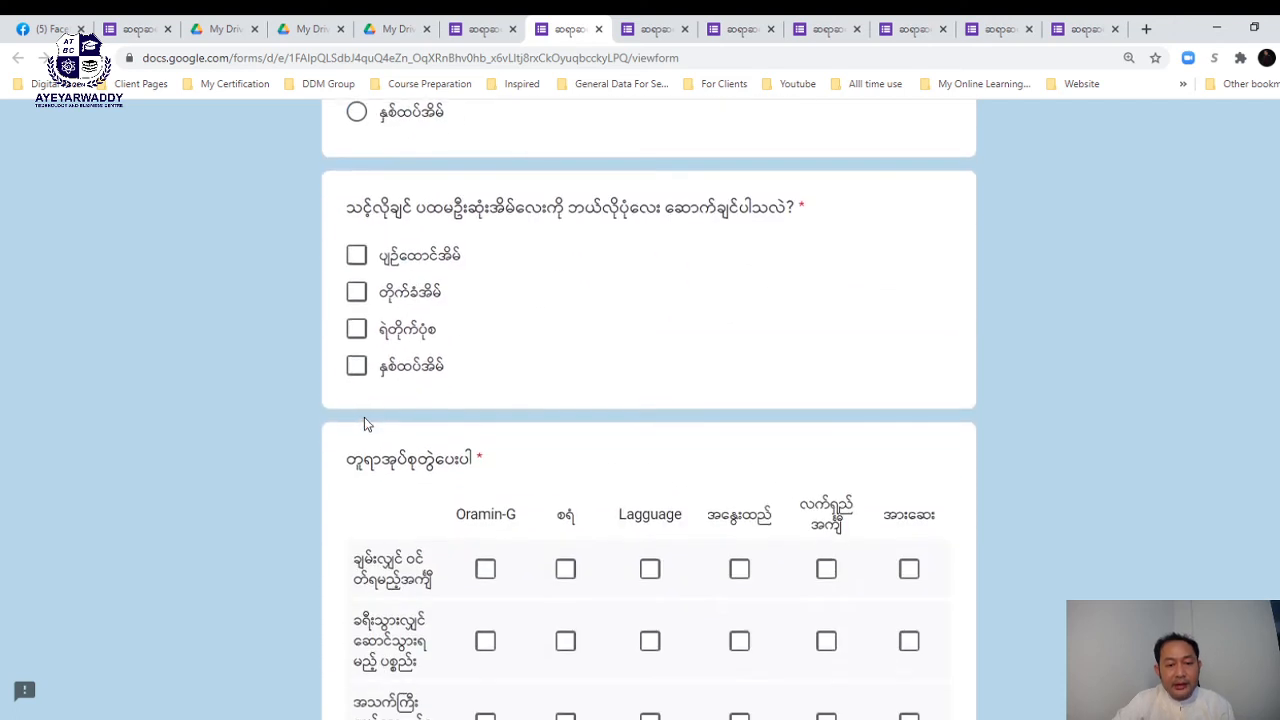
left_click(357, 362)
left_click(357, 326)
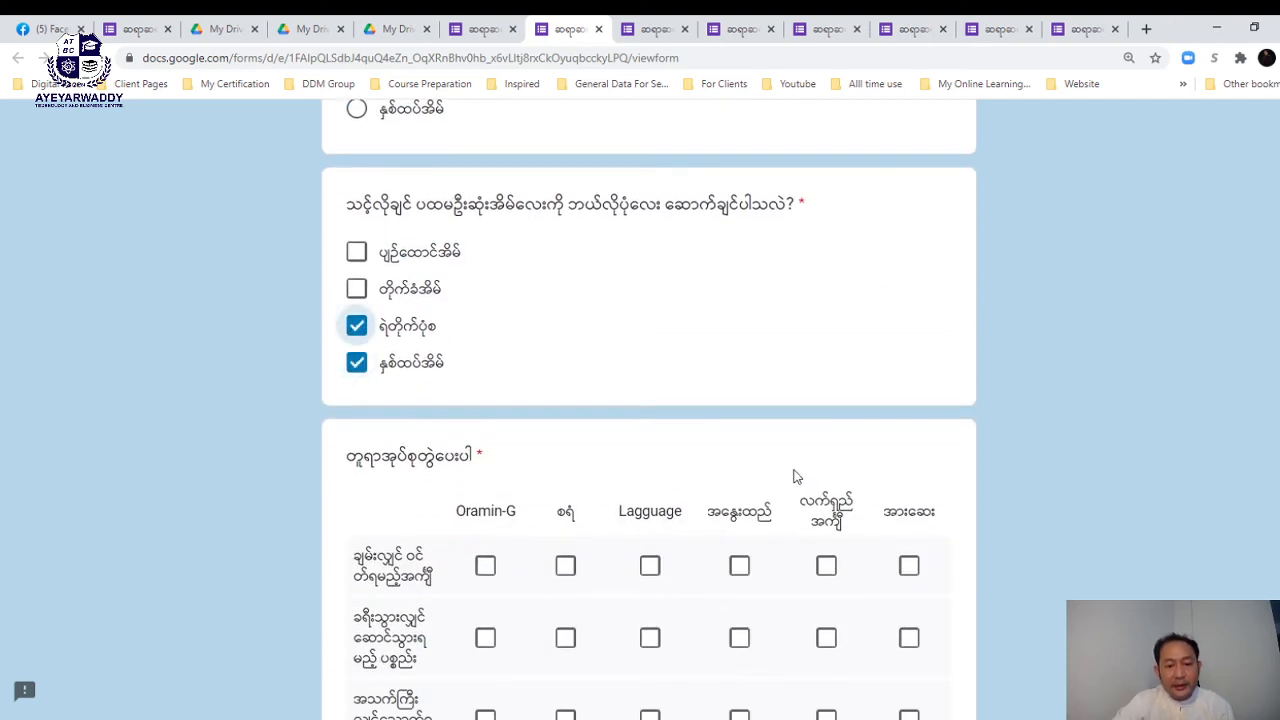
scroll(794, 470, "down", 3)
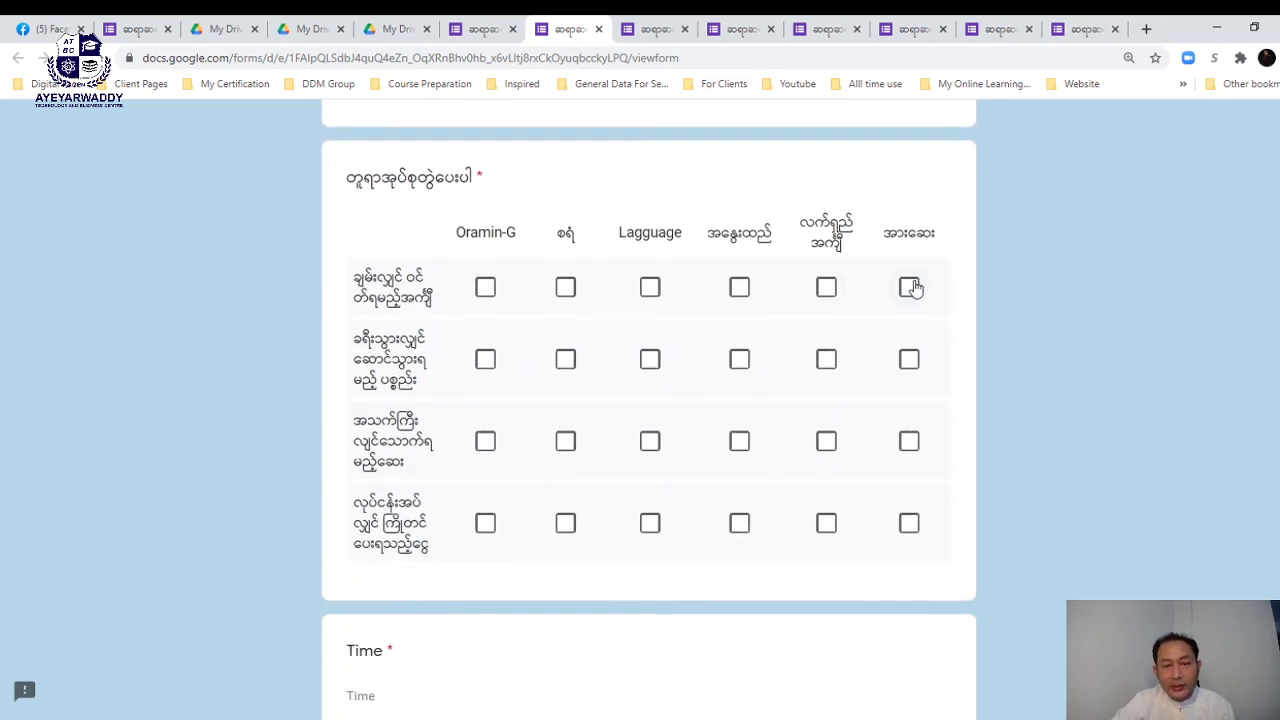
- Tick answers in every row of the checkbox grid, mostly the fourth column
left_click(832, 291)
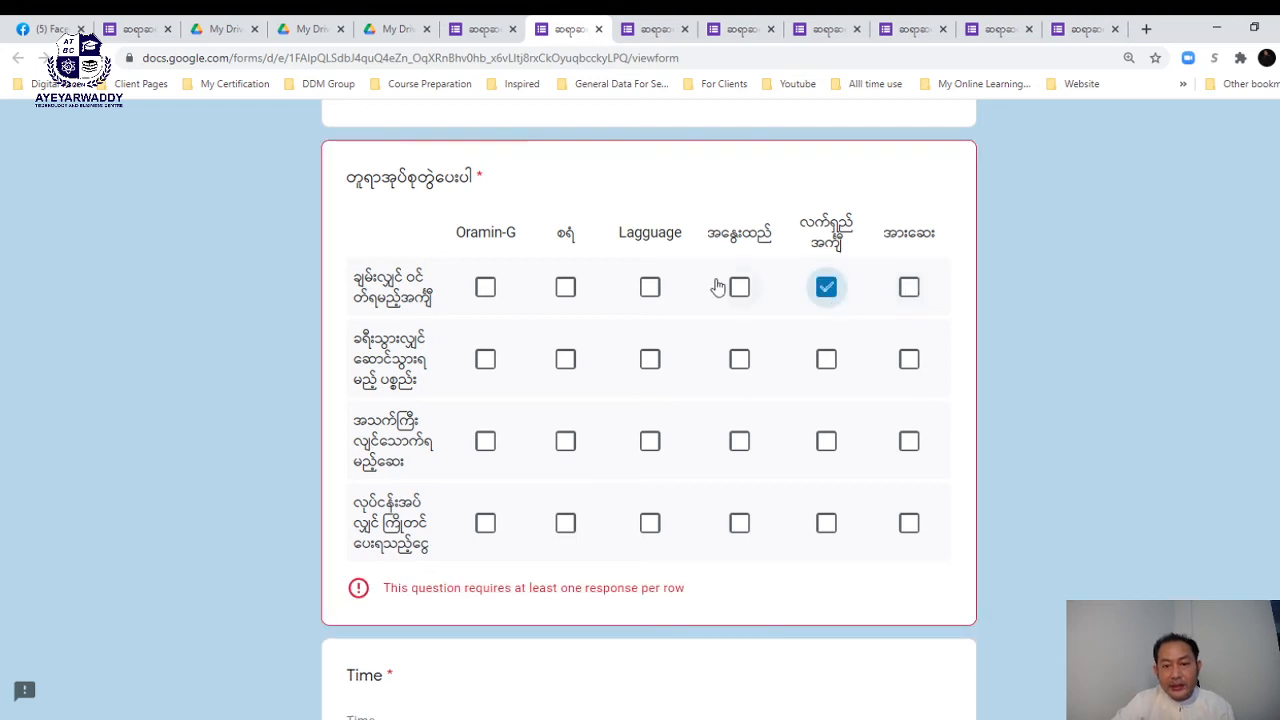
left_click(737, 289)
left_click(739, 362)
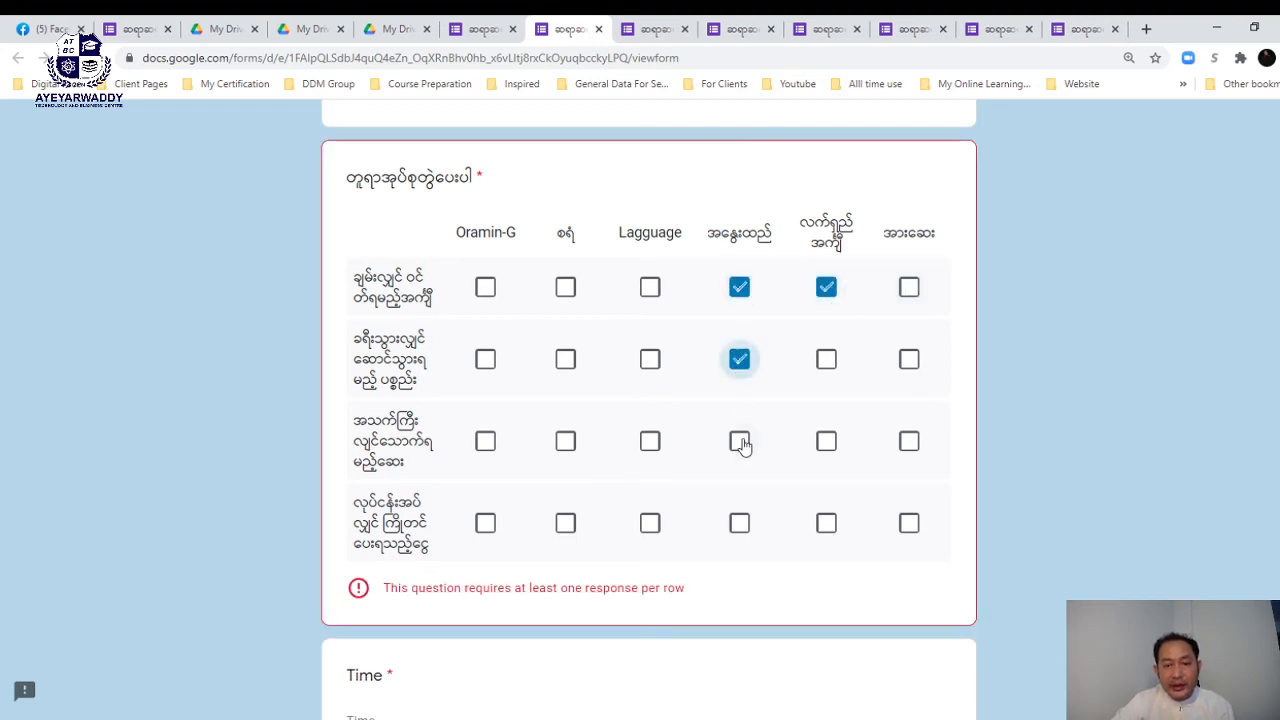
left_click(740, 443)
left_click(740, 523)
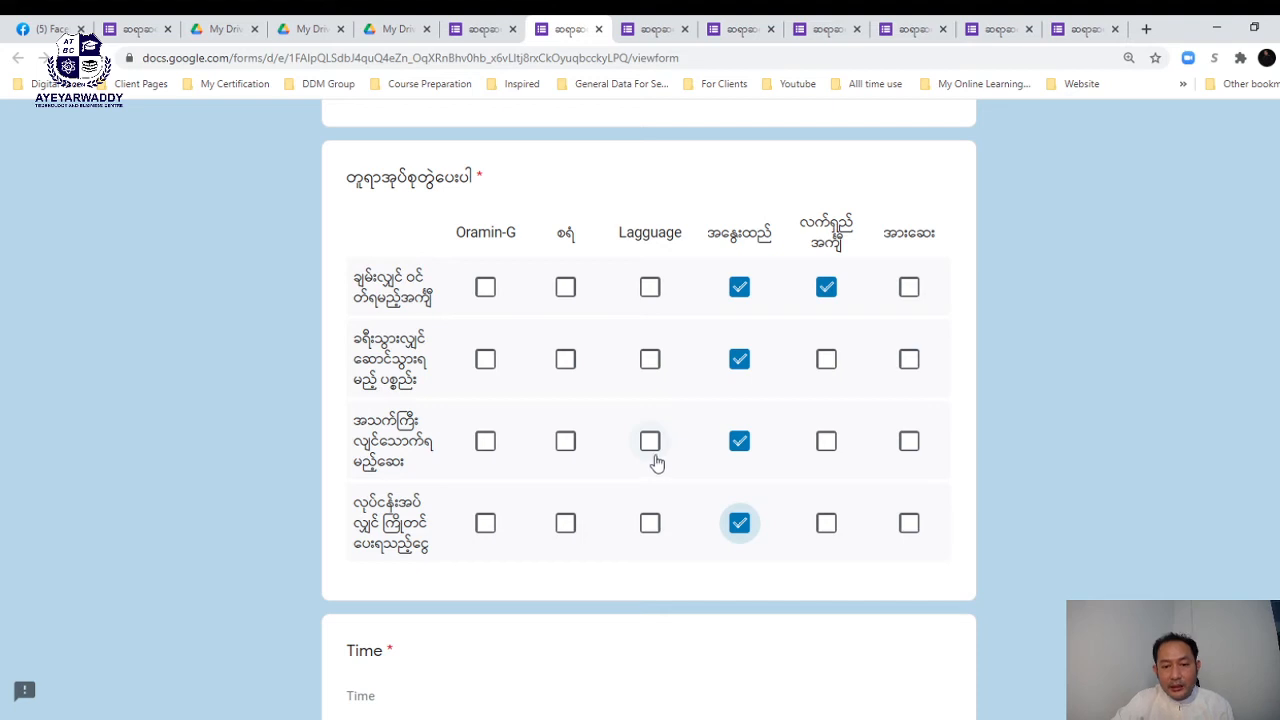
left_click(651, 443)
scroll(655, 460, "down", 5)
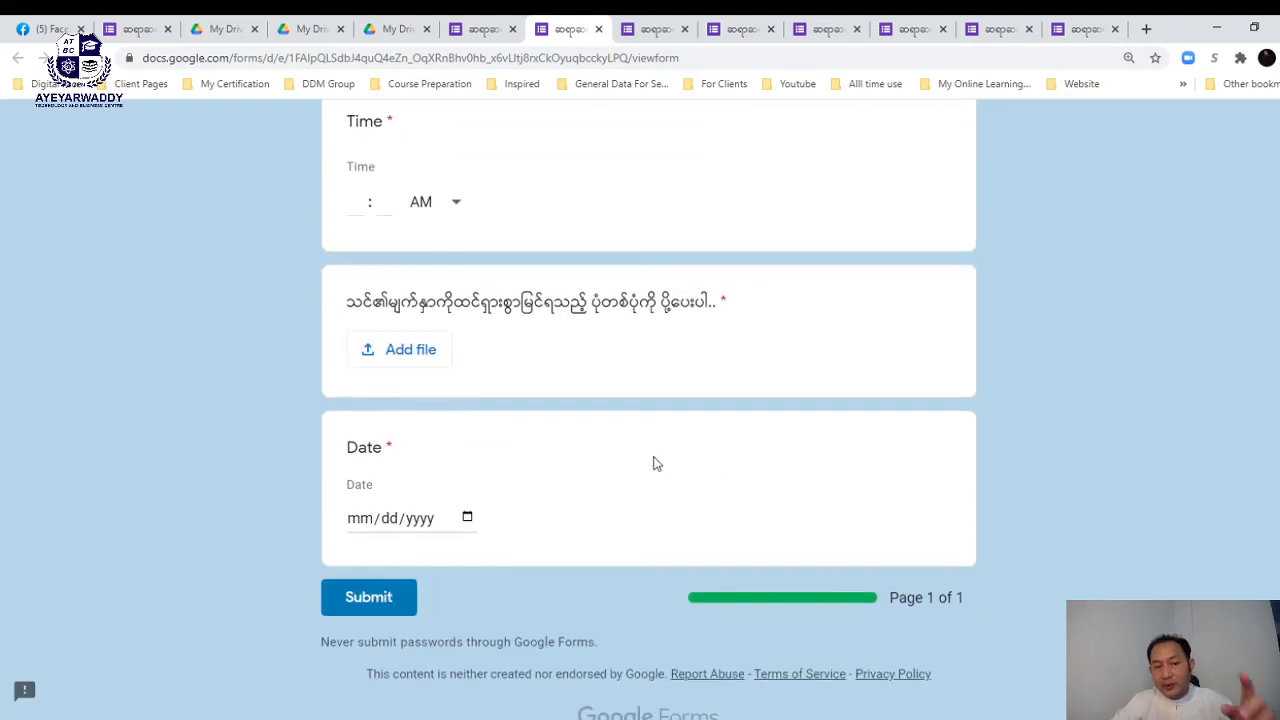
scroll(655, 464, "up", 1)
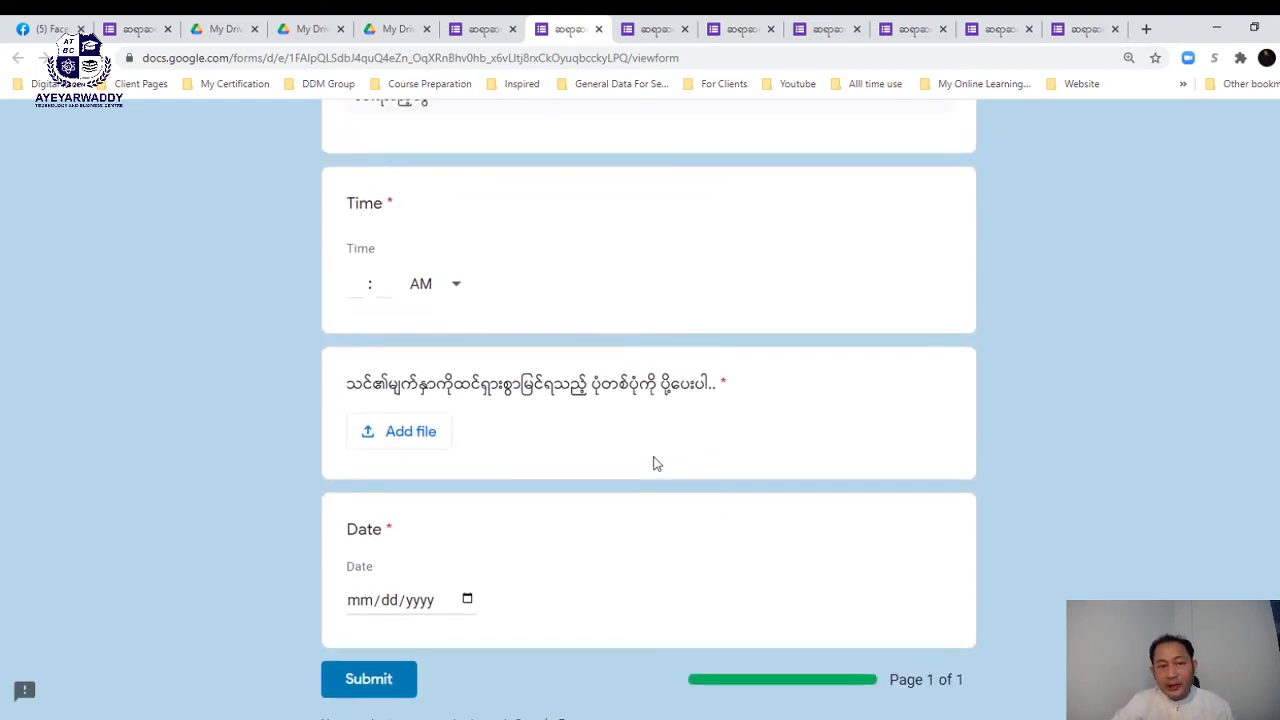
- Begin the Time answer with 05 AM for the hour and the minutes
left_click(366, 284)
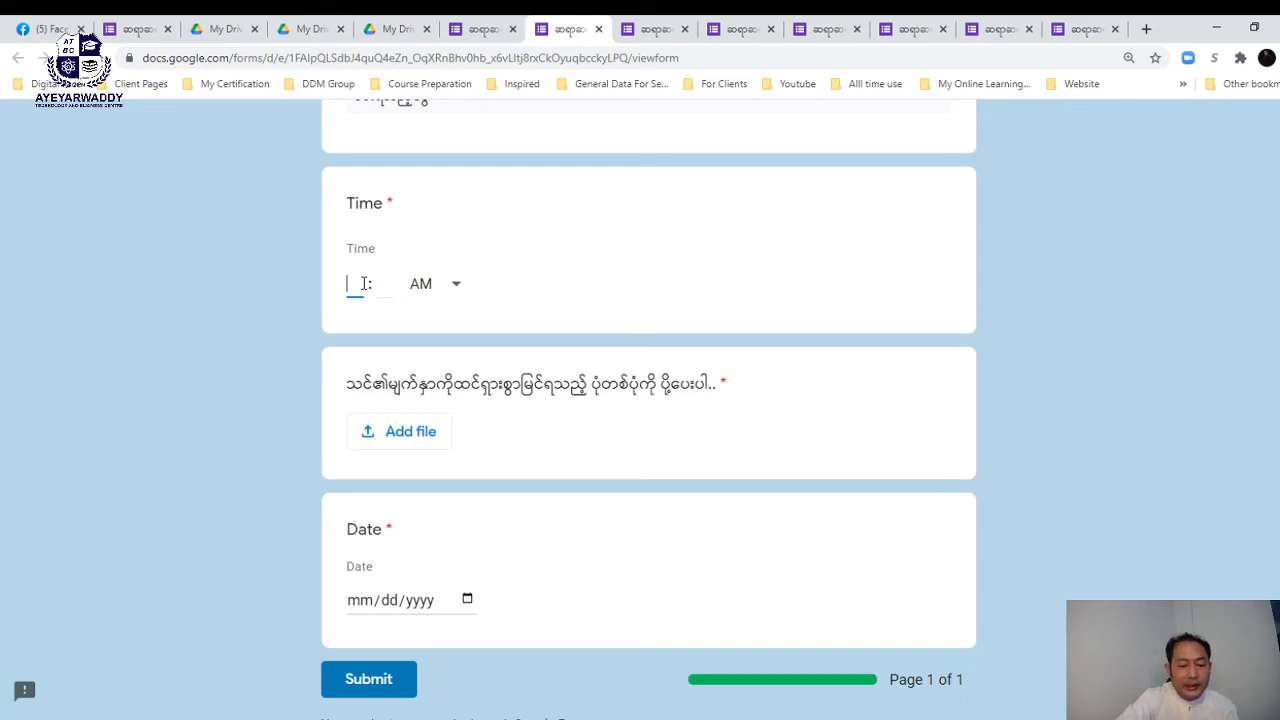
left_click(381, 284)
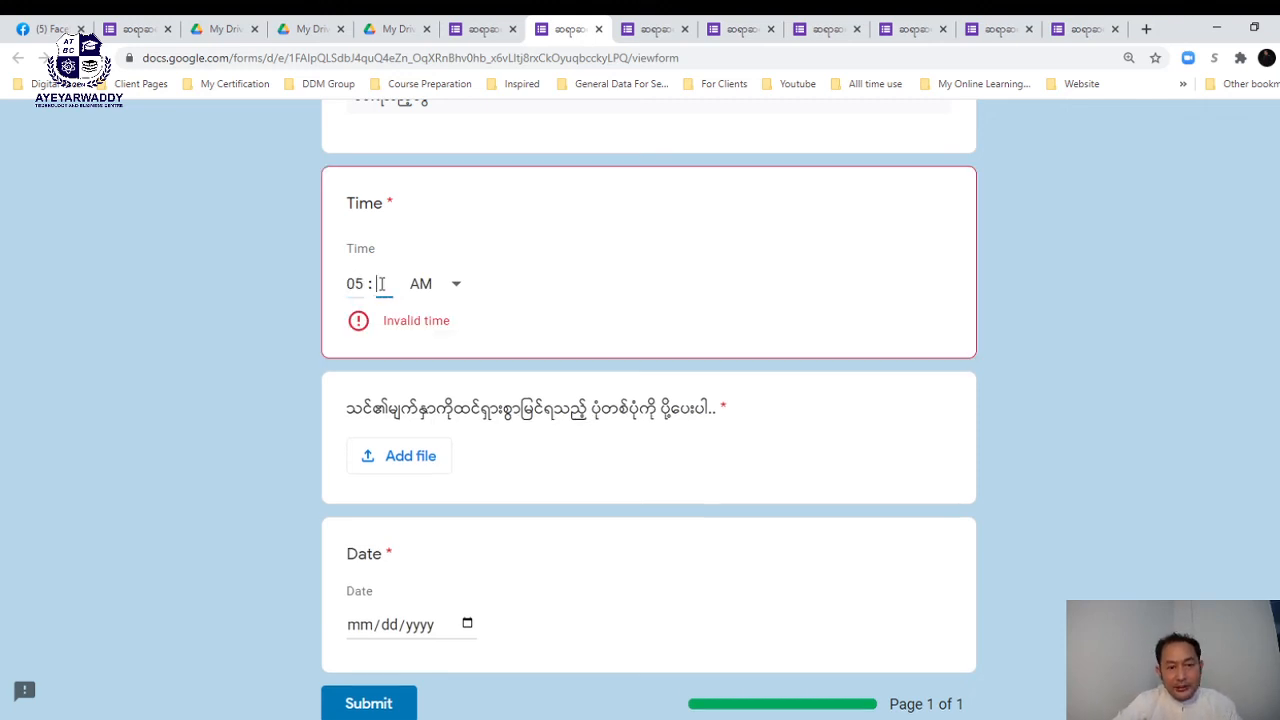
type("0")
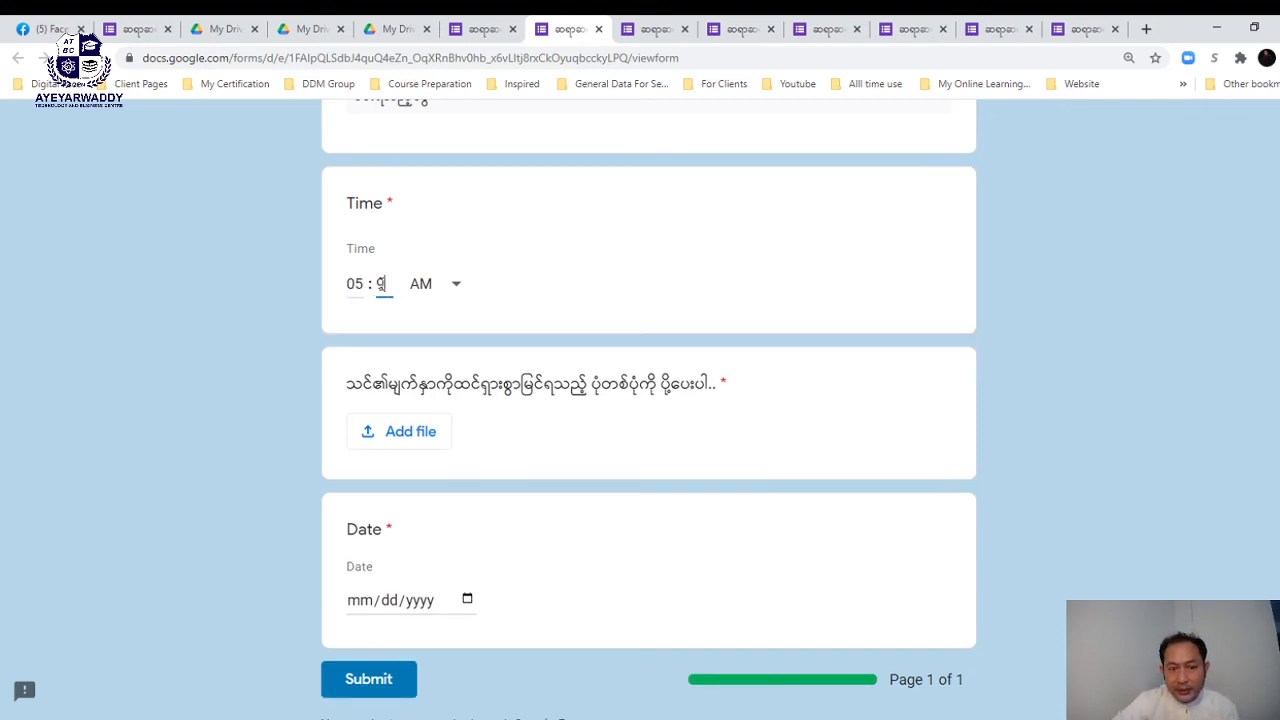
- Upload Capture.JPG from the computer to the picture question
left_click(390, 432)
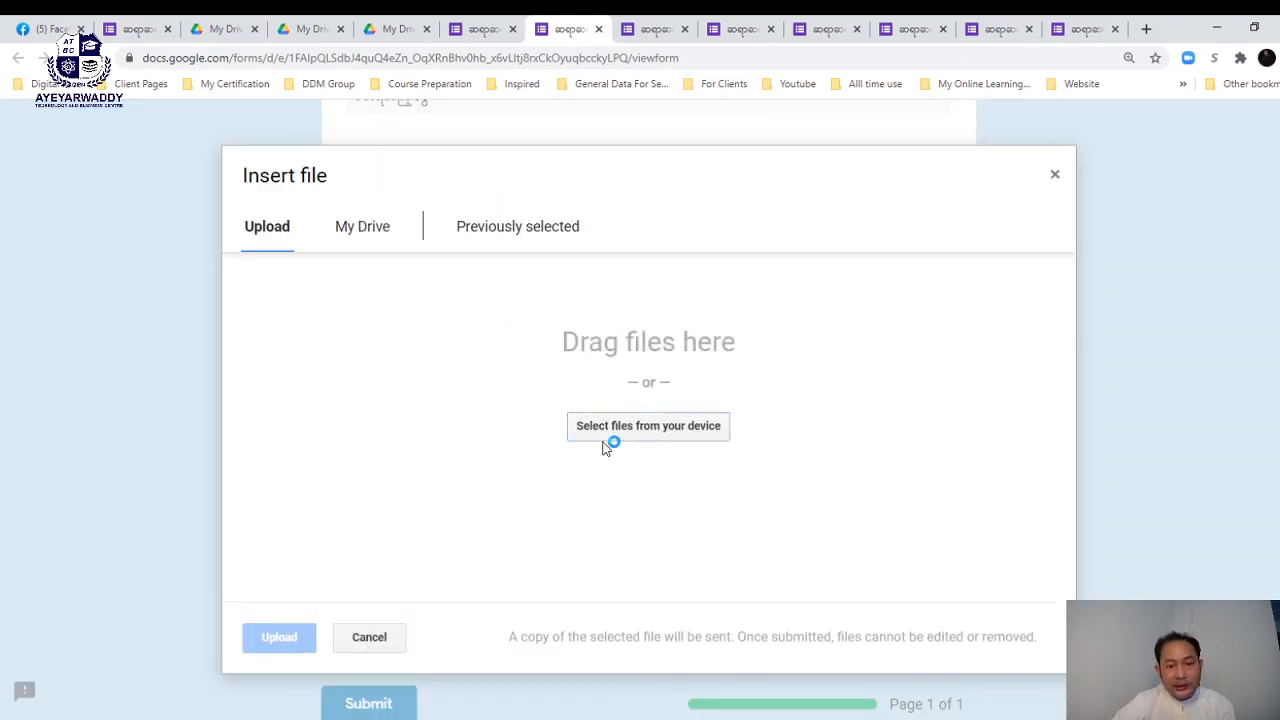
left_click(604, 447)
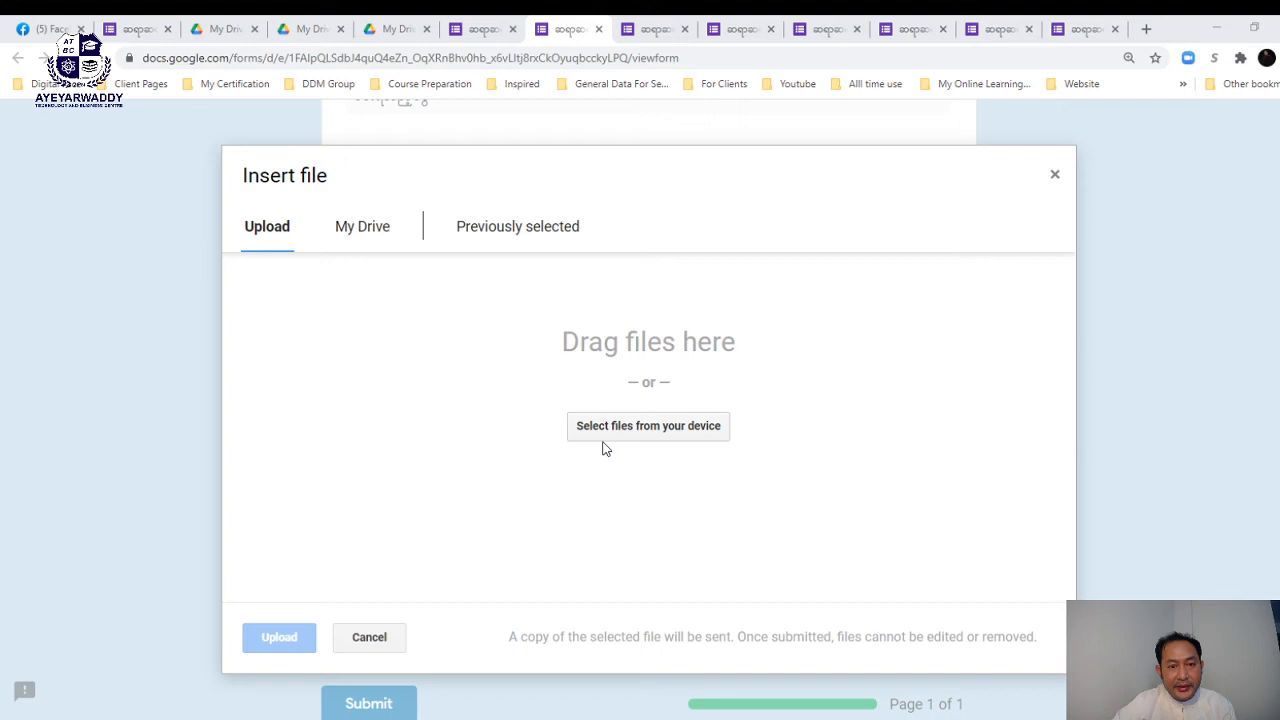
left_click(931, 691)
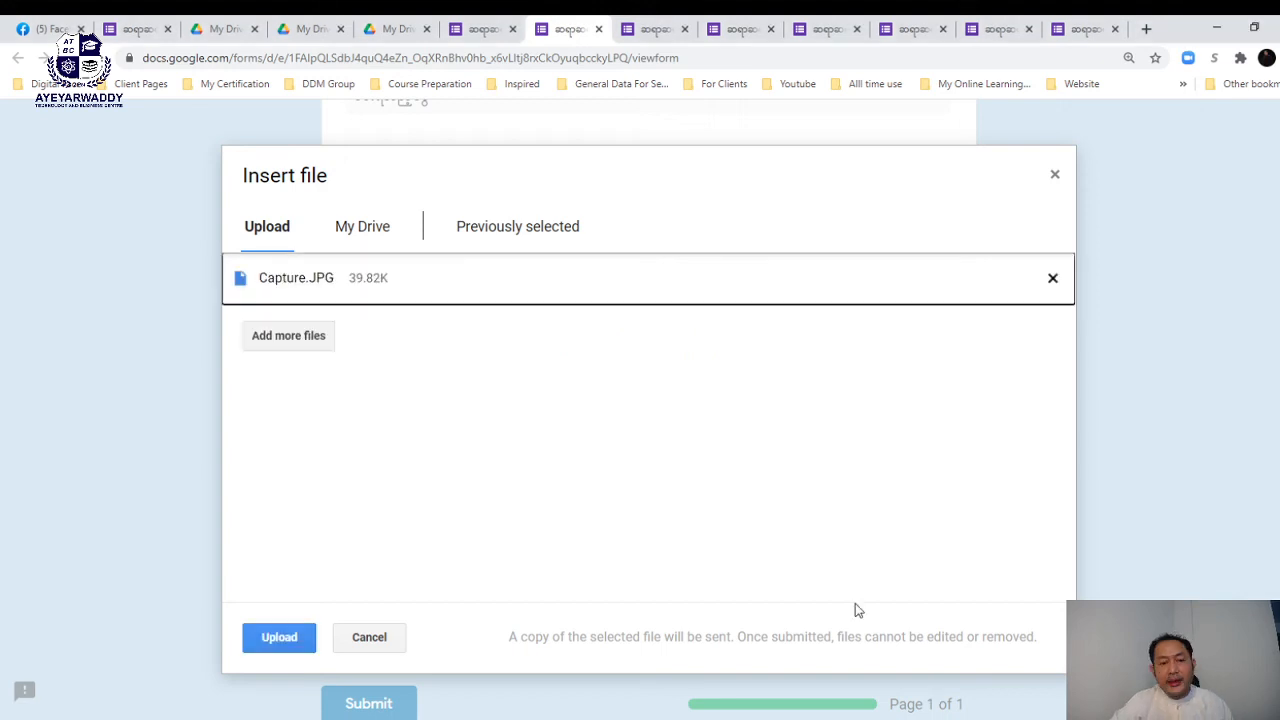
left_click(283, 637)
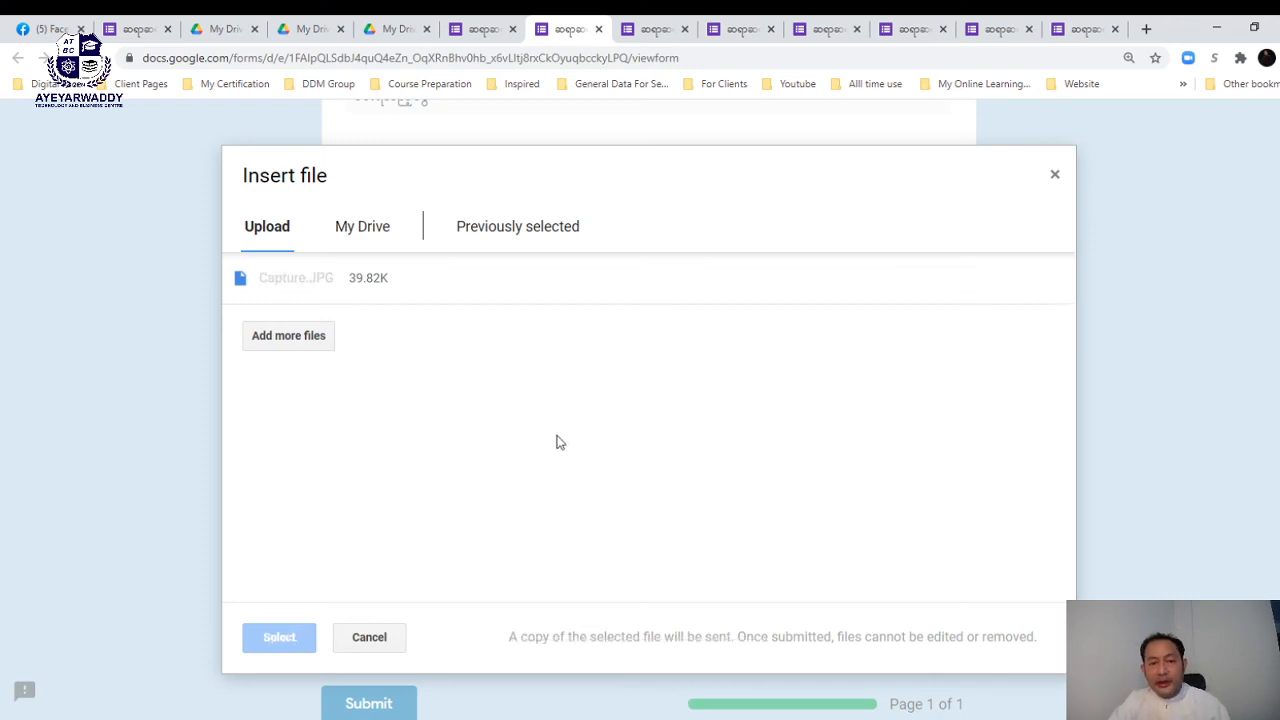
- Enter 03/04/0004 as the Date answer and submit the response
scroll(957, 240, "down", 2)
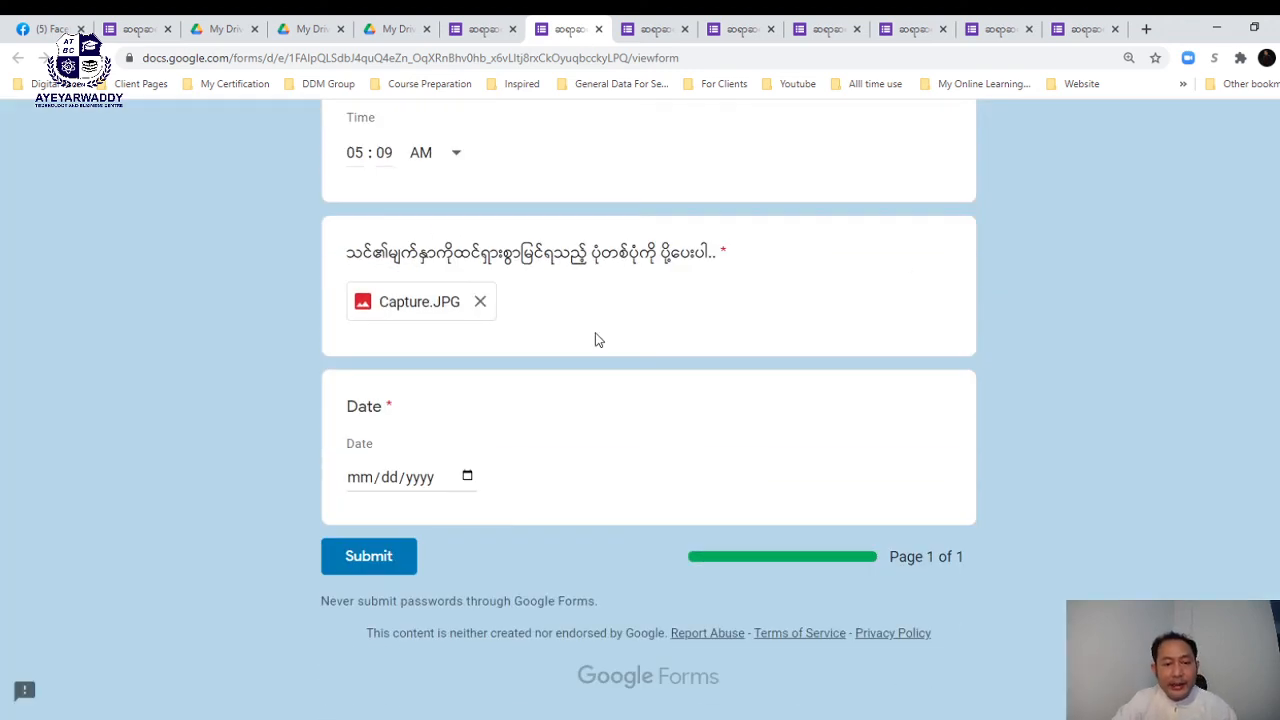
left_click(363, 479)
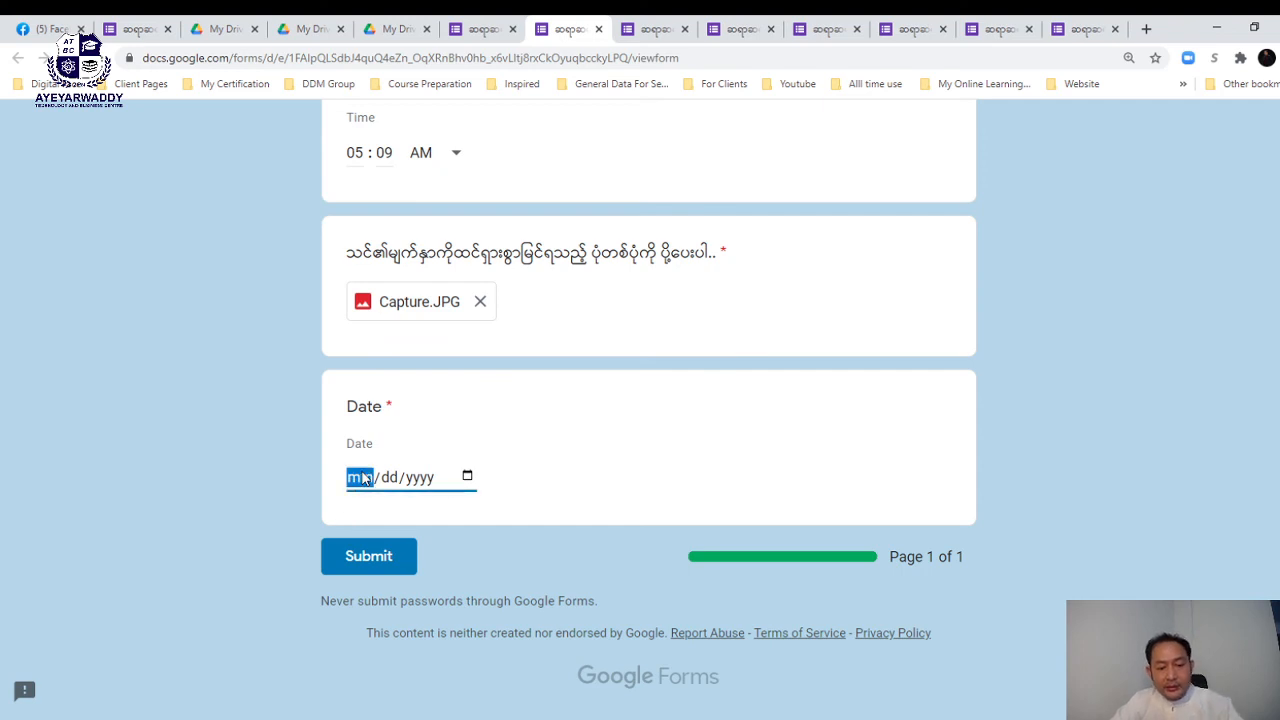
type("03/")
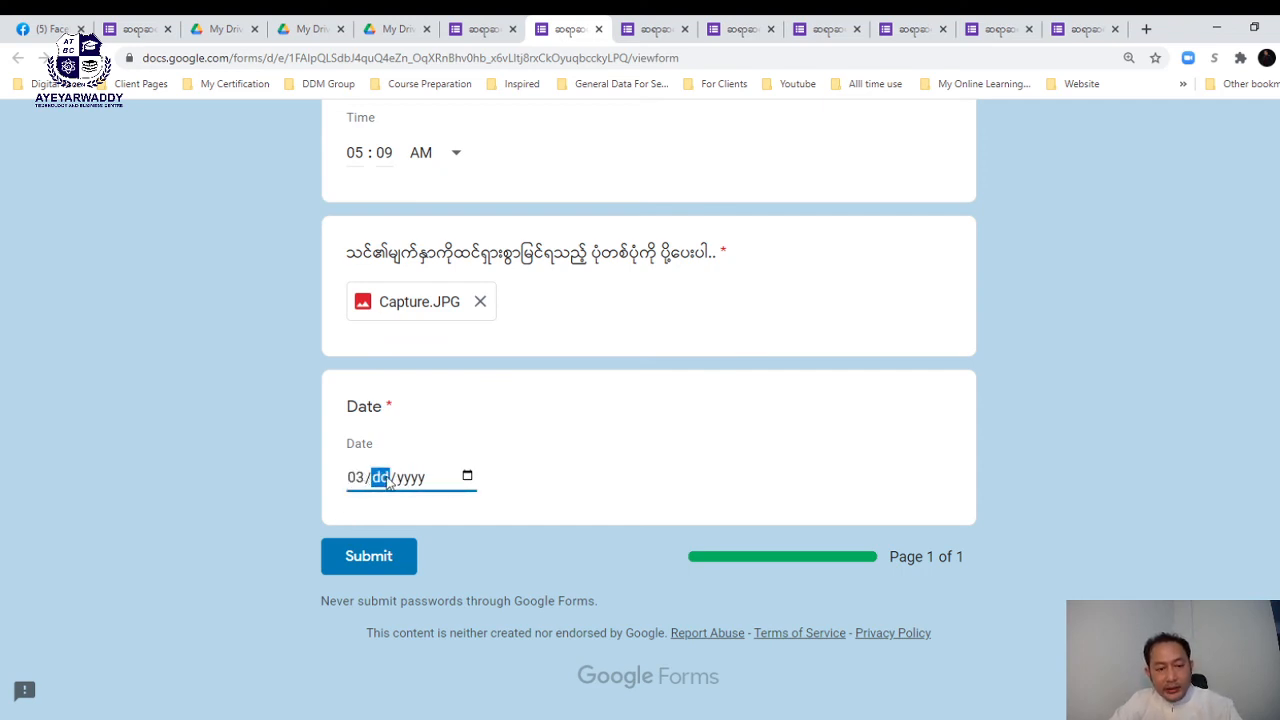
type("04/0004")
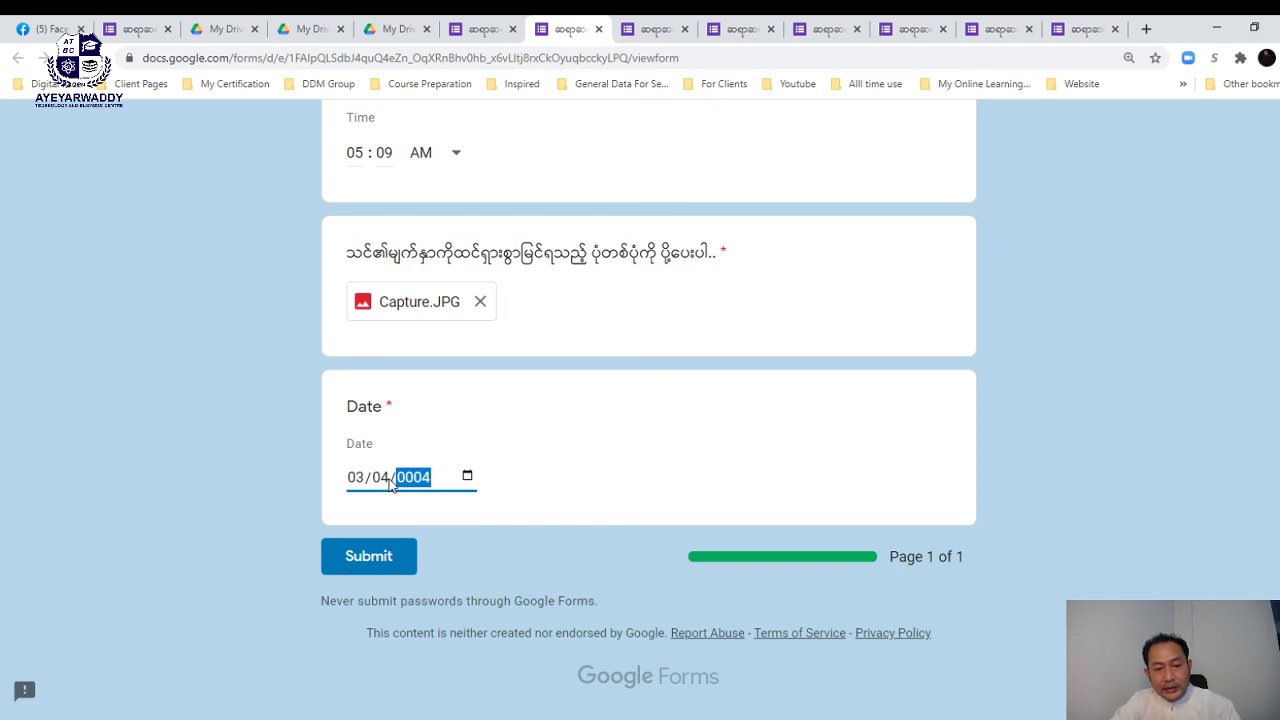
left_click(387, 555)
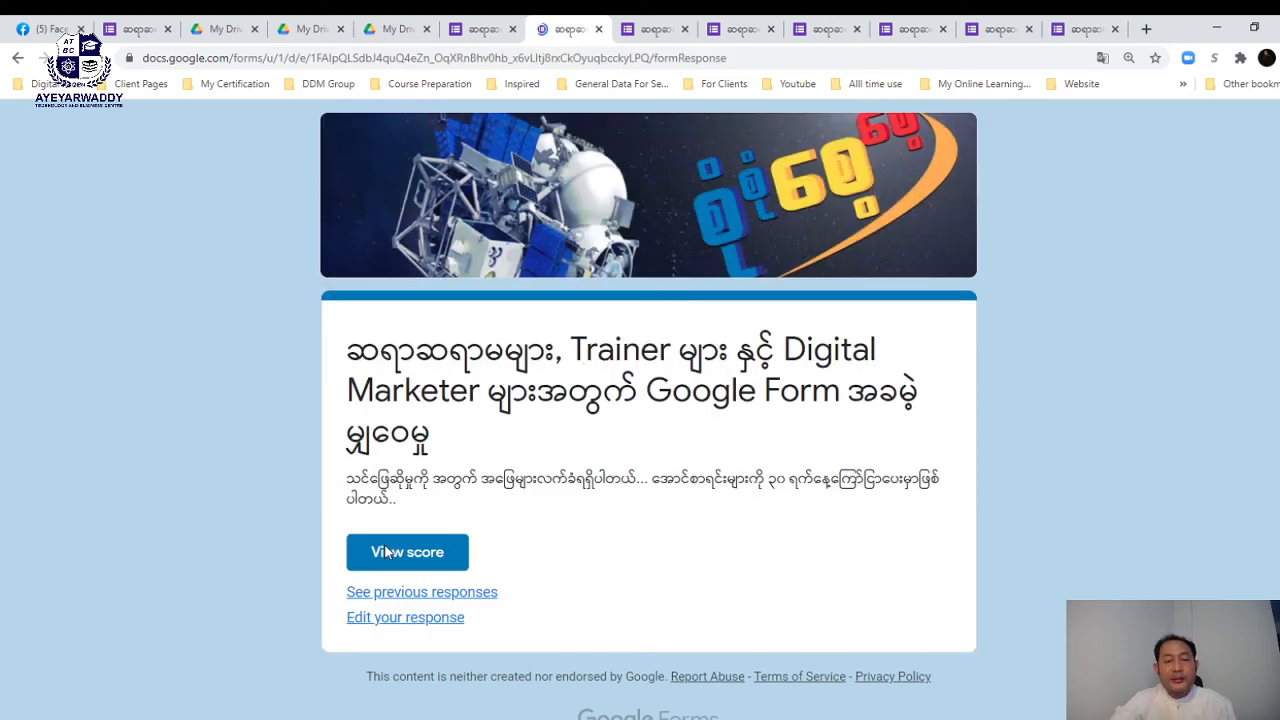
- Scroll down the submission confirmation page to reach the View score option
scroll(538, 510, "down", 1)
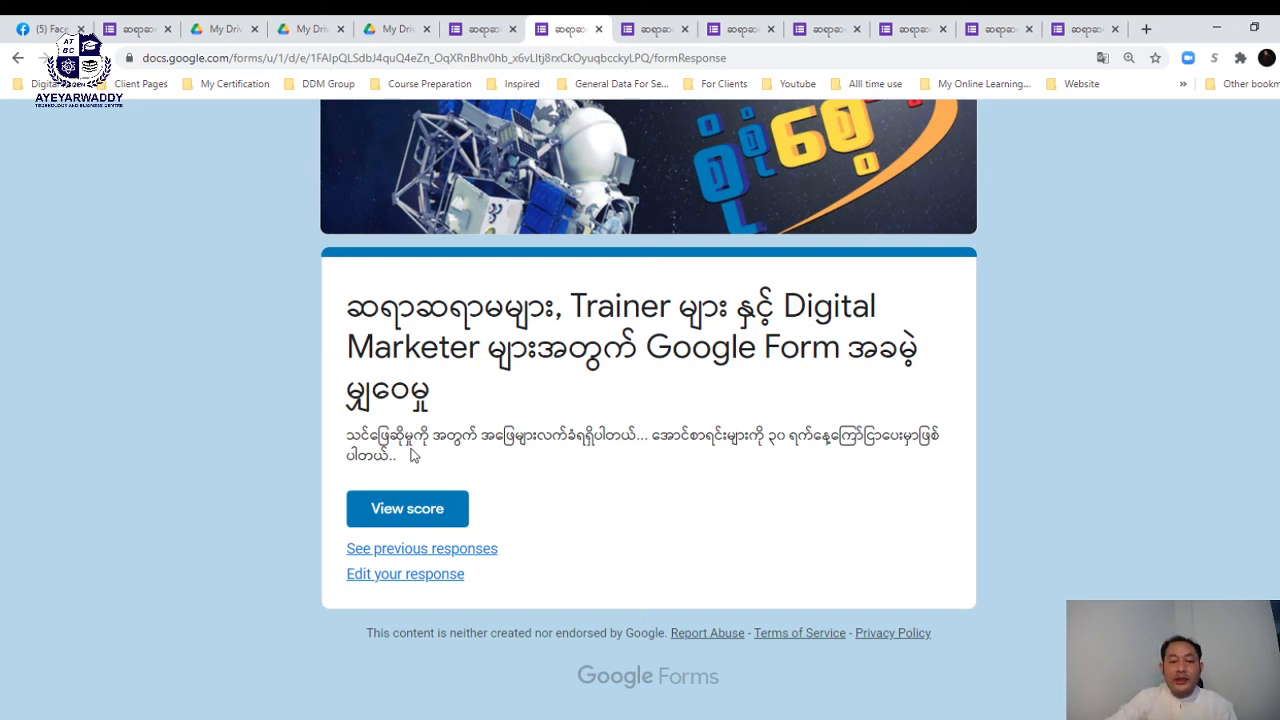
- Open View score and review the 100/100 result, each grid row graded 25/25
left_click(400, 513)
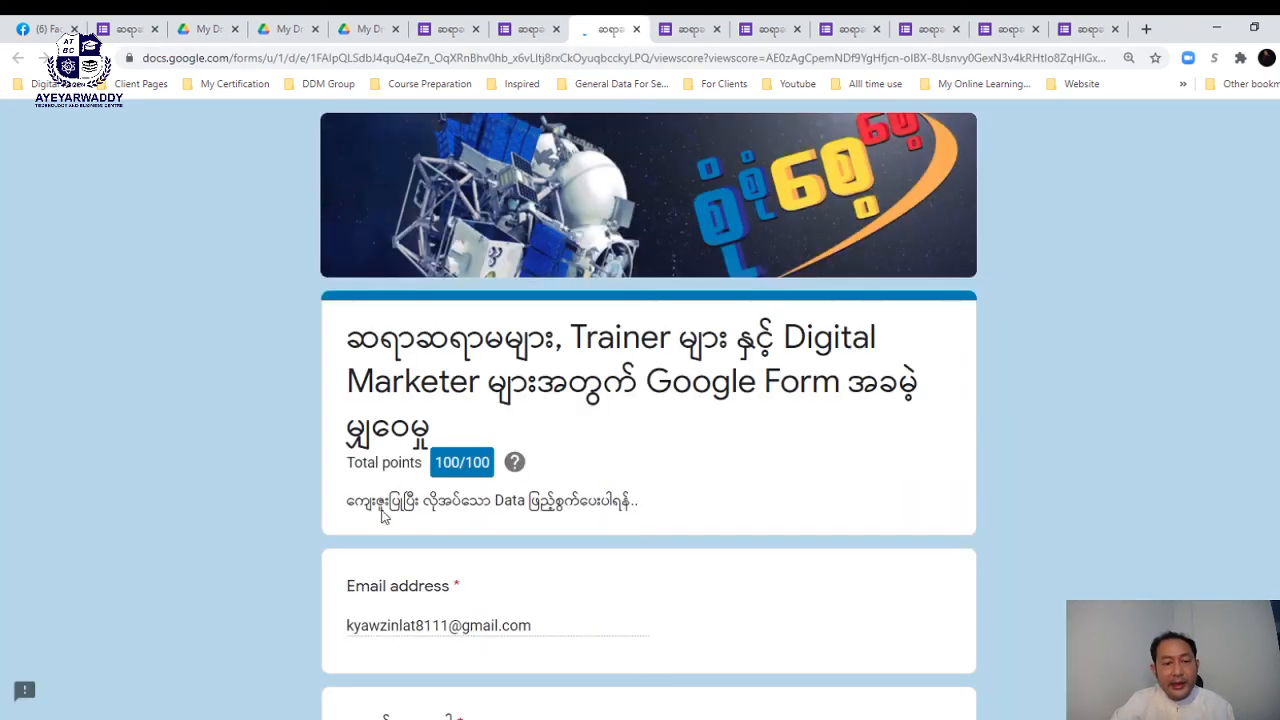
scroll(472, 467, "down", 1)
scroll(500, 390, "down", 1)
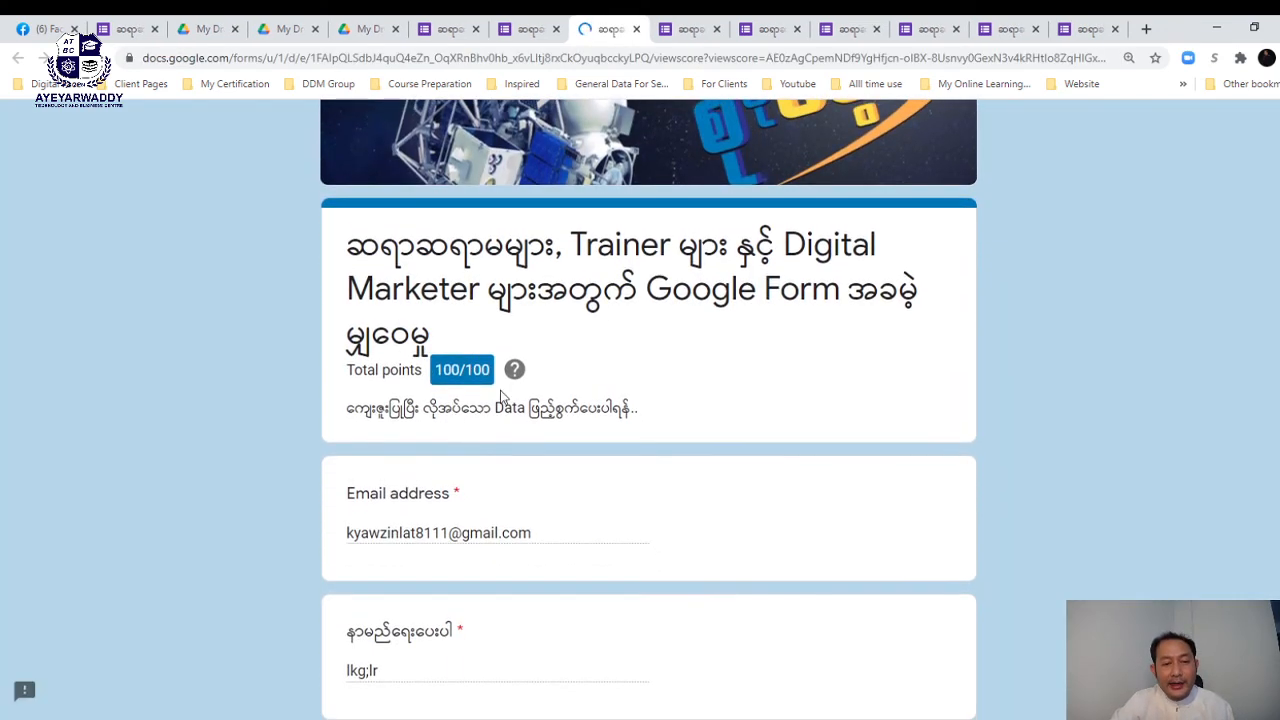
scroll(540, 356, "down", 10)
scroll(540, 356, "down", 10)
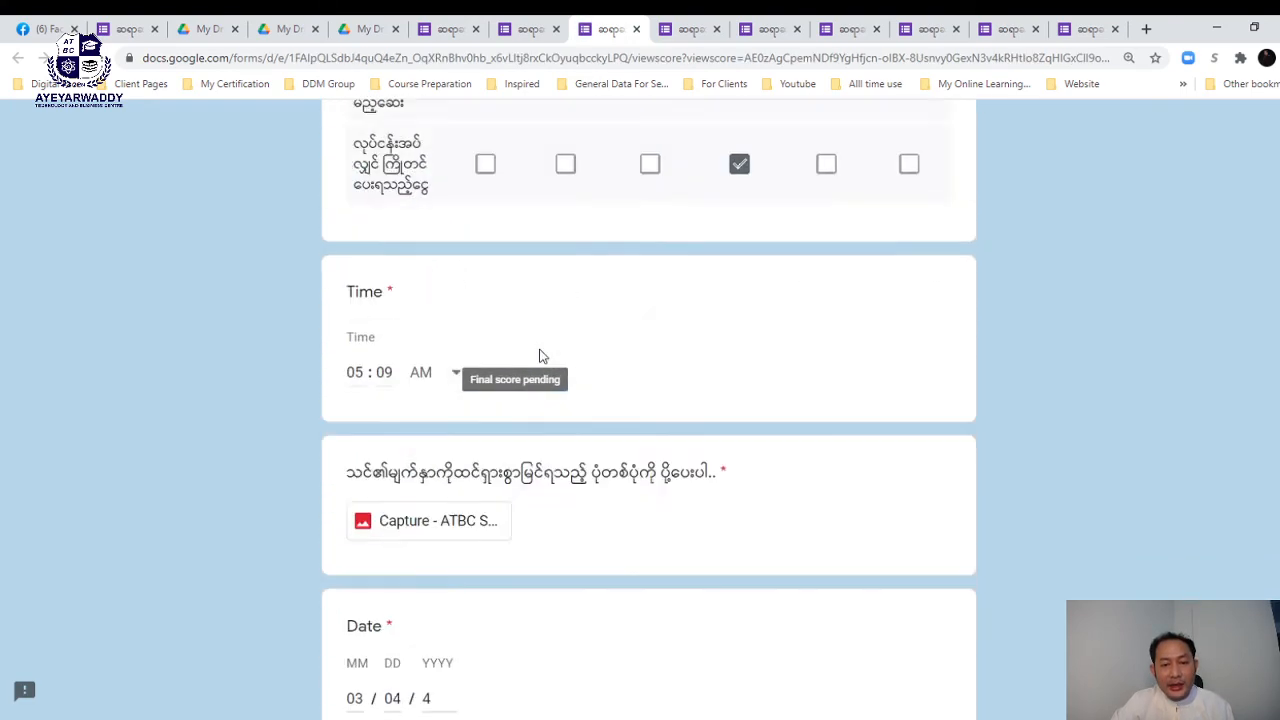
scroll(540, 356, "up", 12)
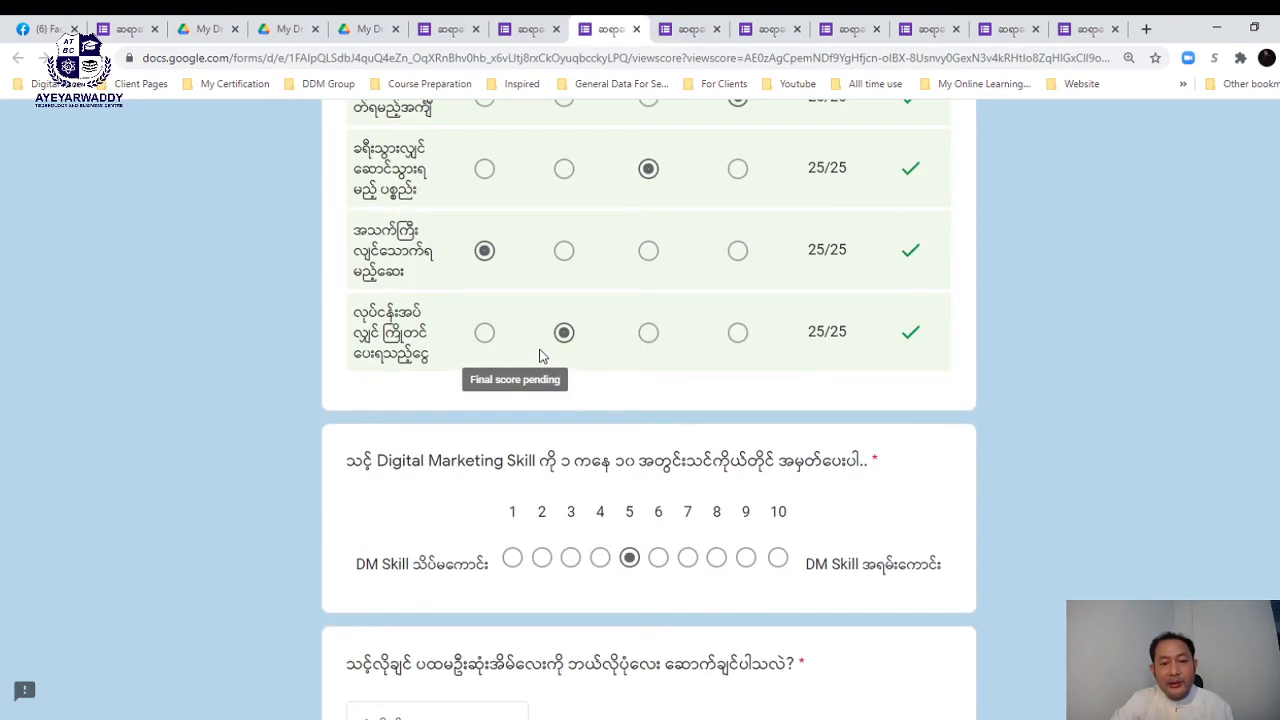
scroll(540, 356, "up", 1)
scroll(894, 380, "down", 3)
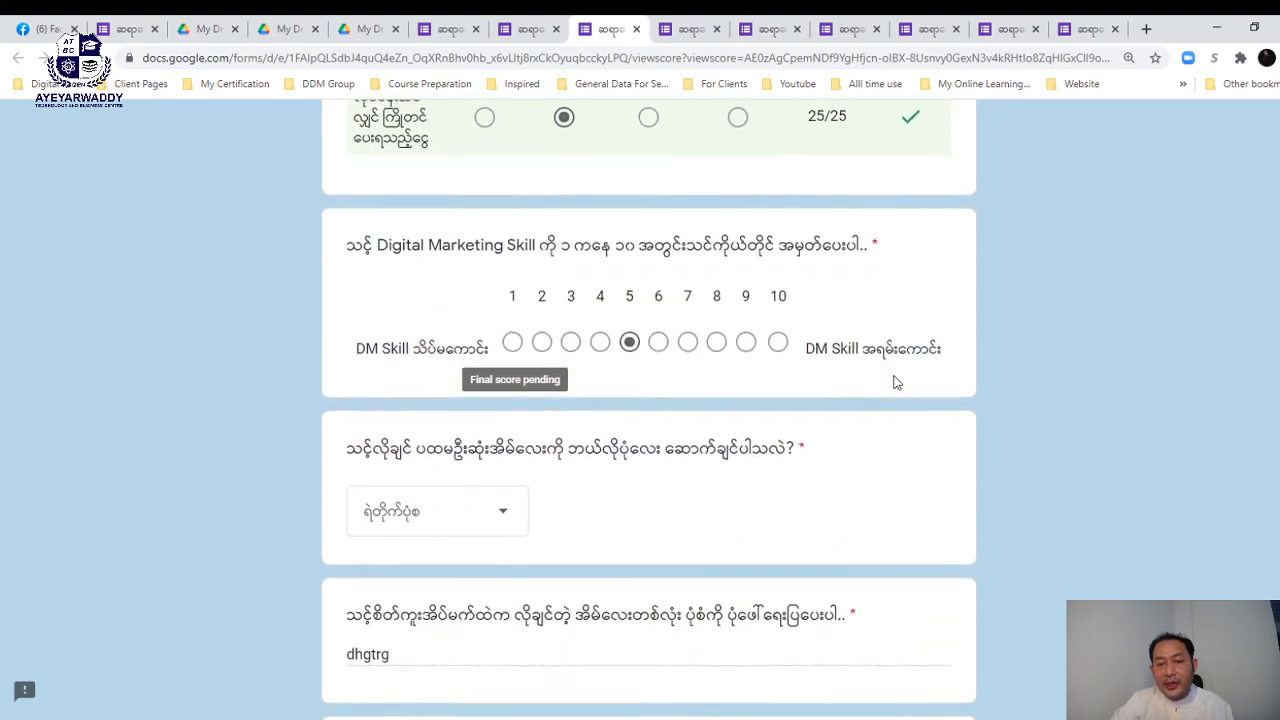
scroll(894, 380, "up", 6)
scroll(955, 610, "down", 12)
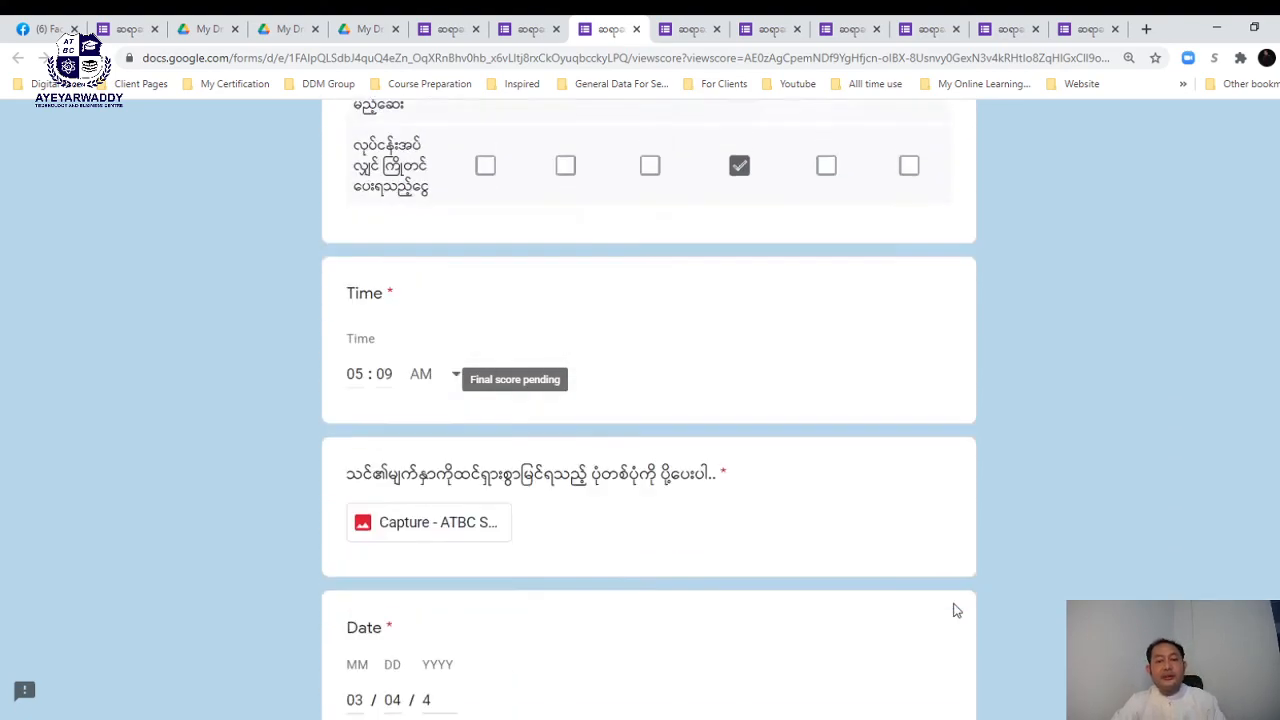
scroll(955, 610, "up", 15)
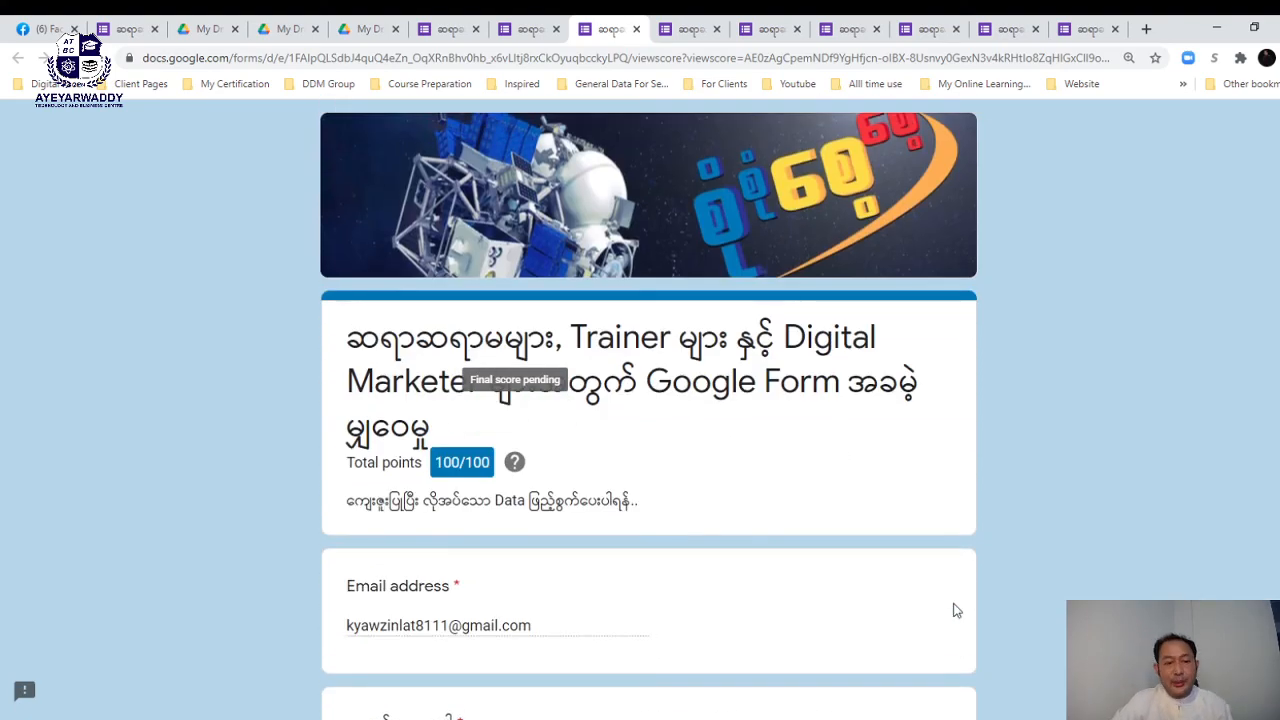